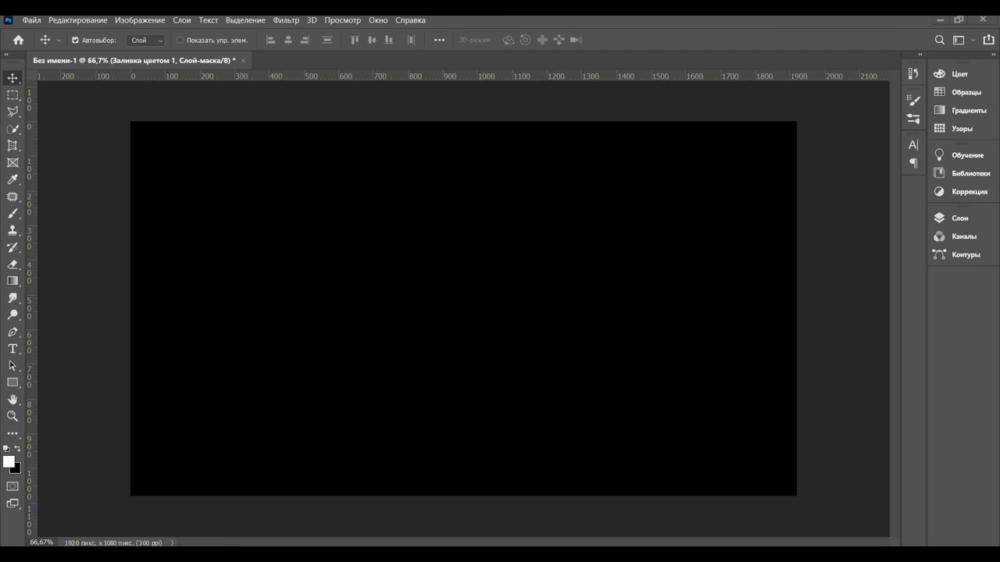
Add white 'SPDR.WB' text in Old English Text MT at 180 pt on the black canvas
click(960, 218)
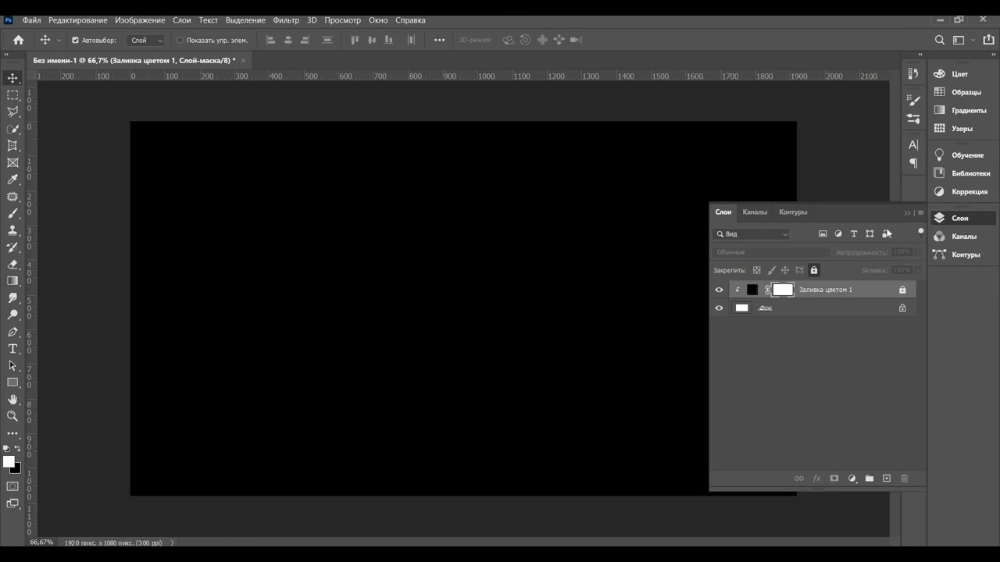
click(12, 349)
click(352, 289)
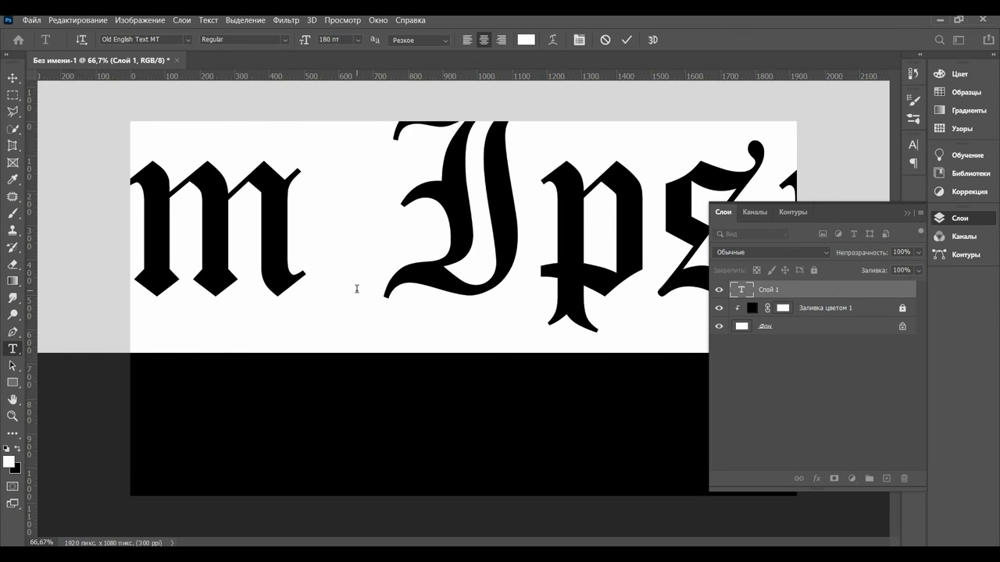
text(SPD)
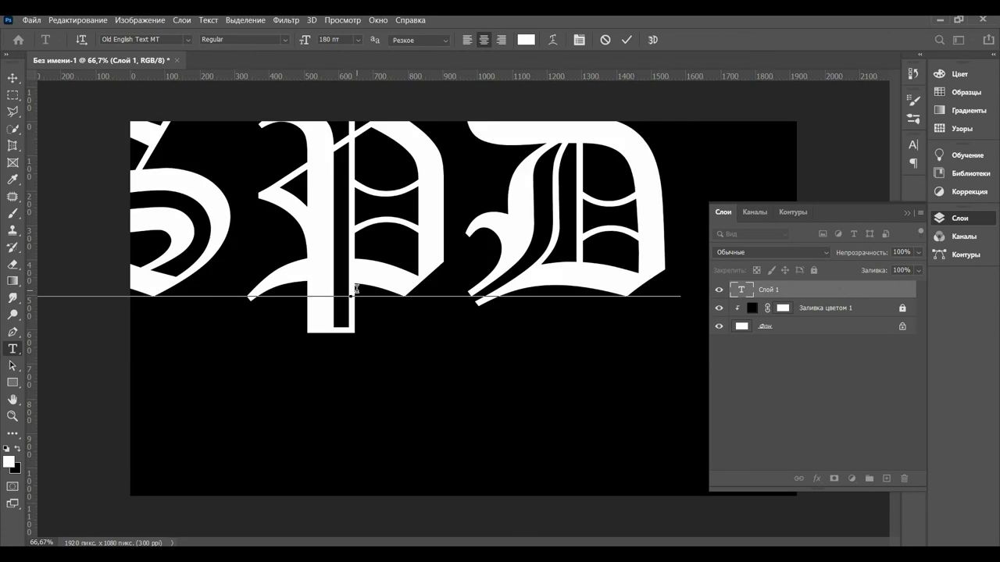
text(R )
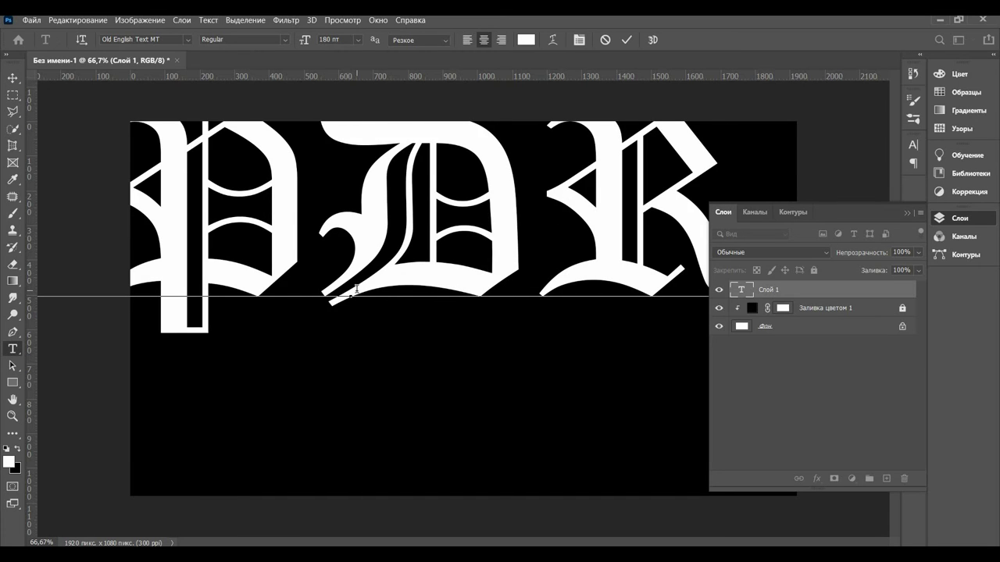
text(.P)
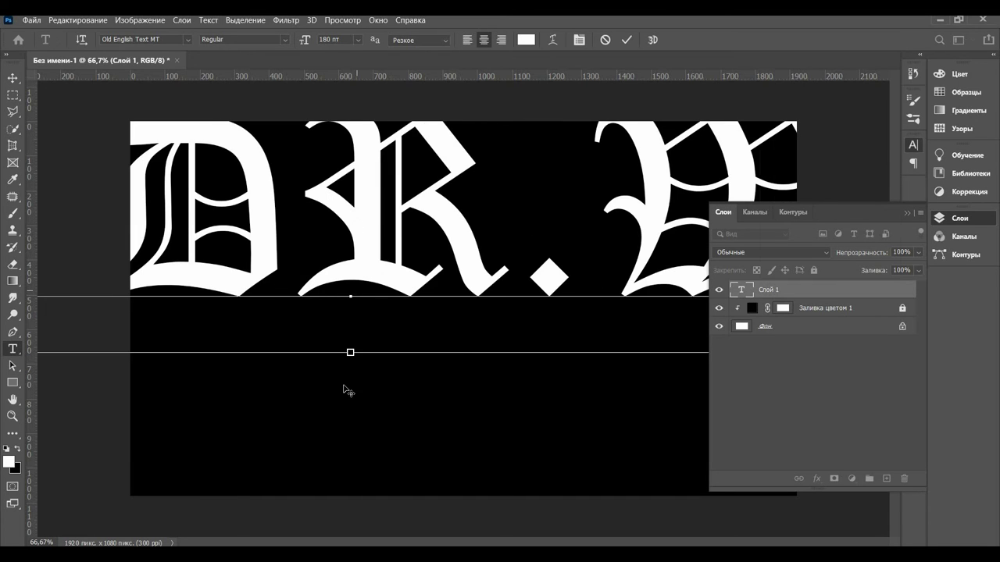
key(ctrl+t)
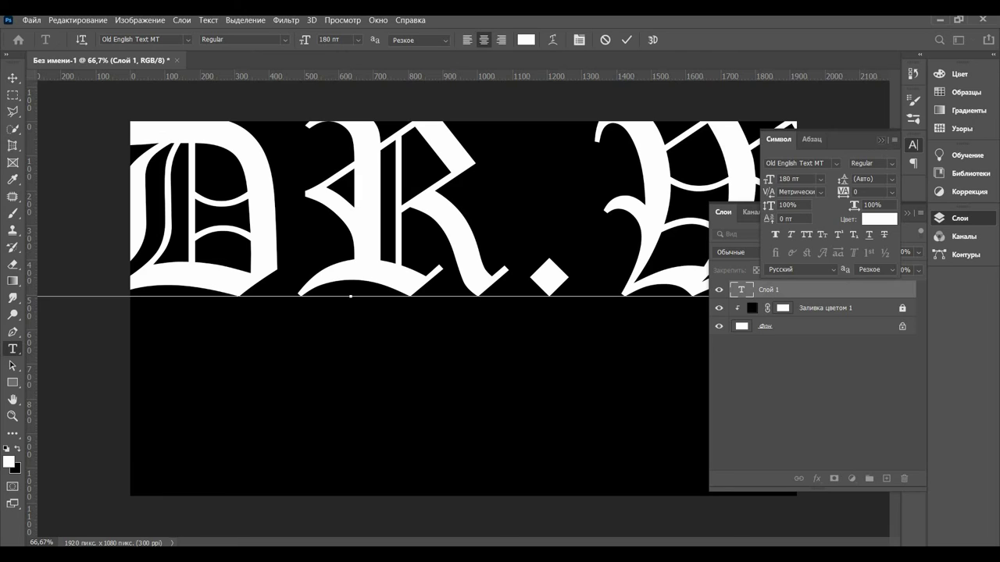
key(ctrl+t)
key(Escape)
Scale the SPDR.WB text to 42.64% and centre it at X 960, Y 540
key(v)
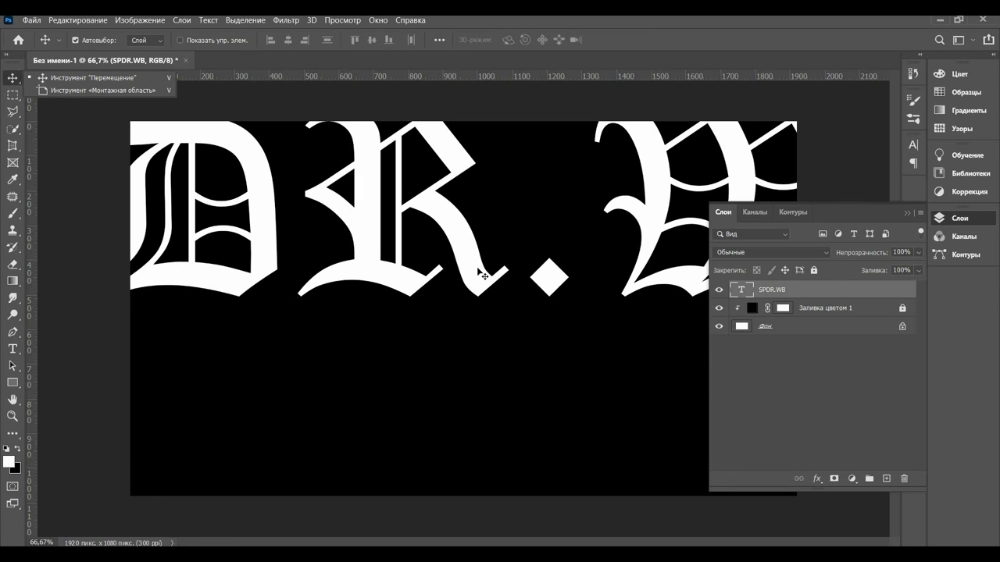
key(ctrl+t)
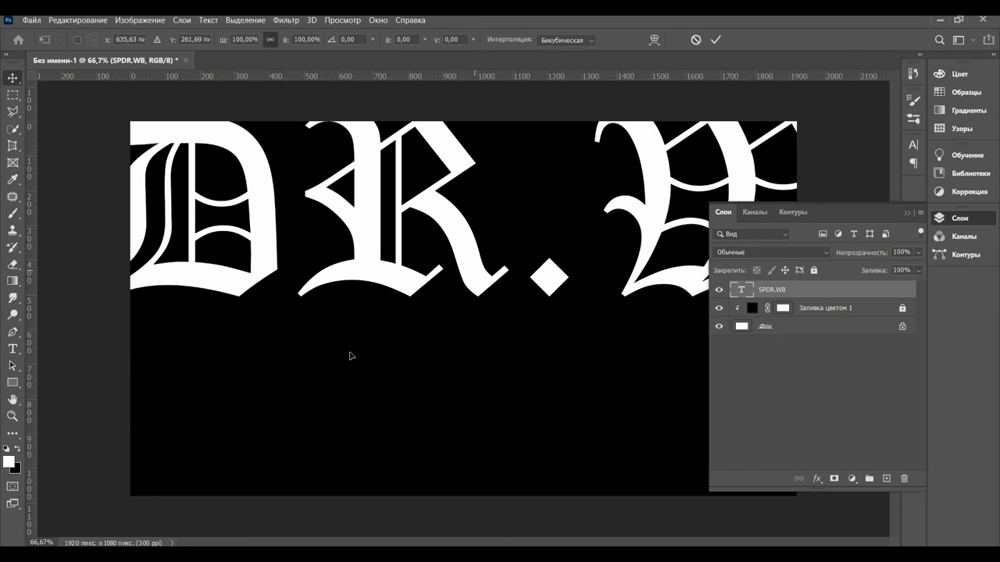
mouse_move(349, 350)
mouse_down()
mouse_move(353, 148)
mouse_move(476, 302)
mouse_up()
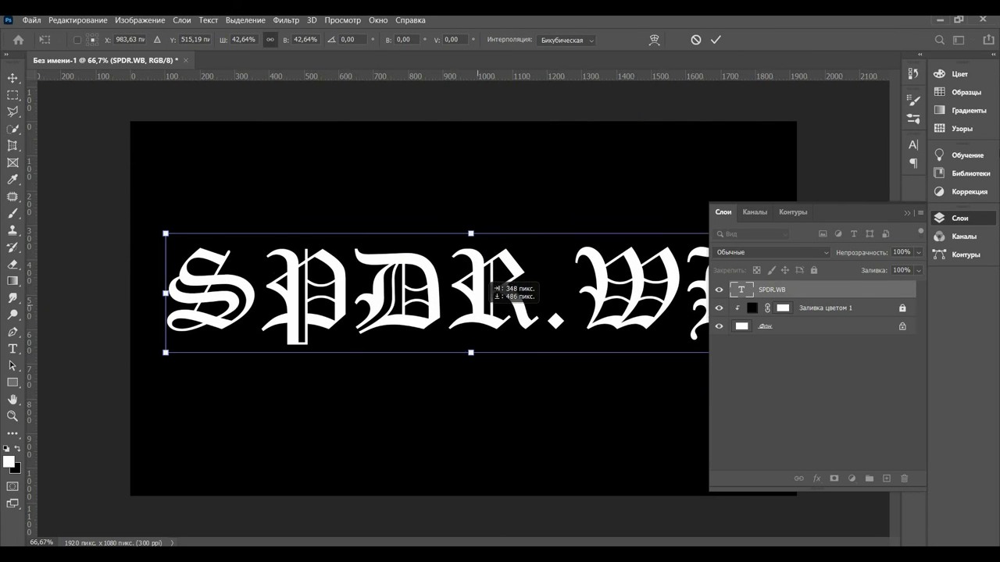
drag(476, 302, 466, 333)
click(528, 353)
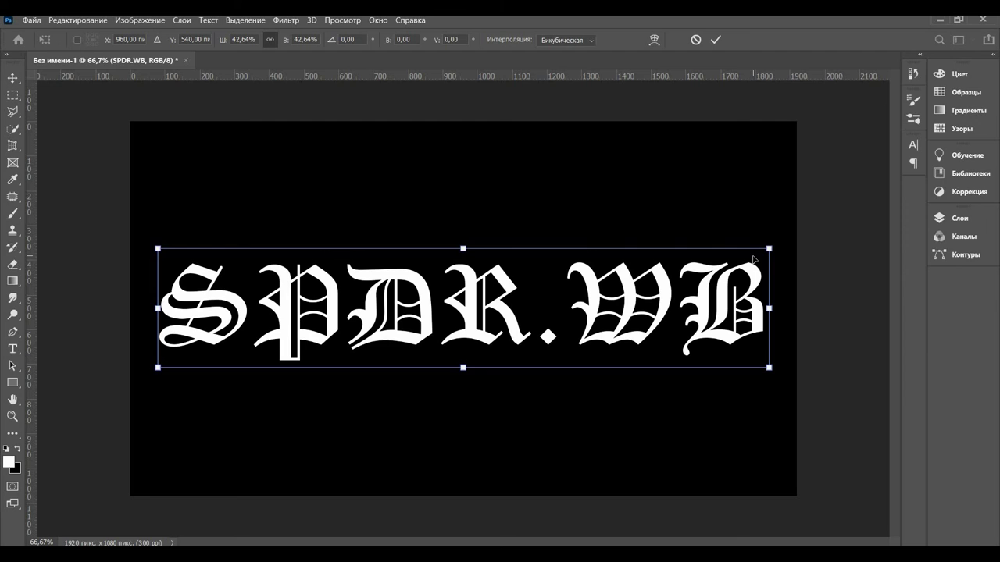
Convert the SPDR.WB layer to a smart object and duplicate it as 'SPDR.WB копия'
click(968, 222)
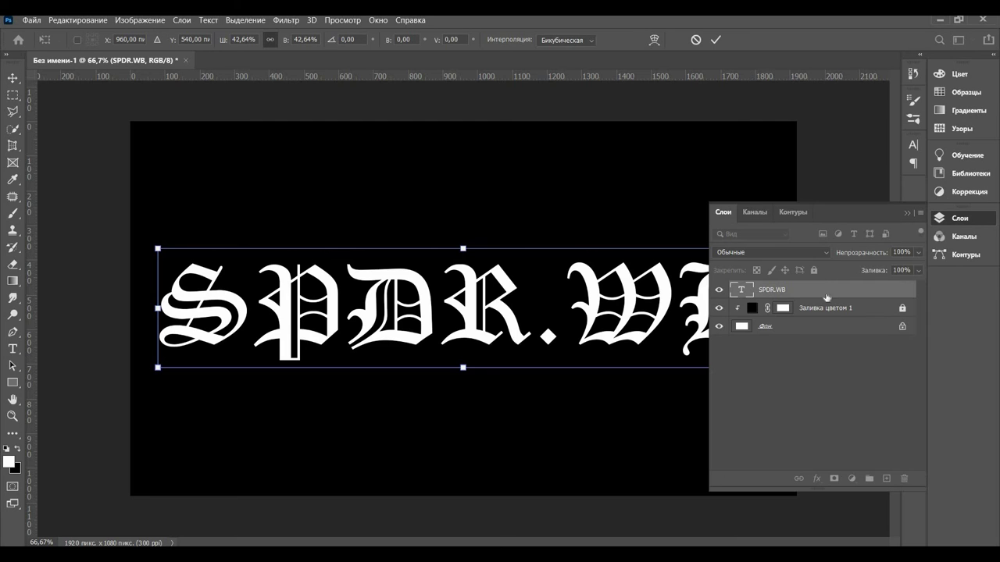
click(826, 289)
right_click(827, 289)
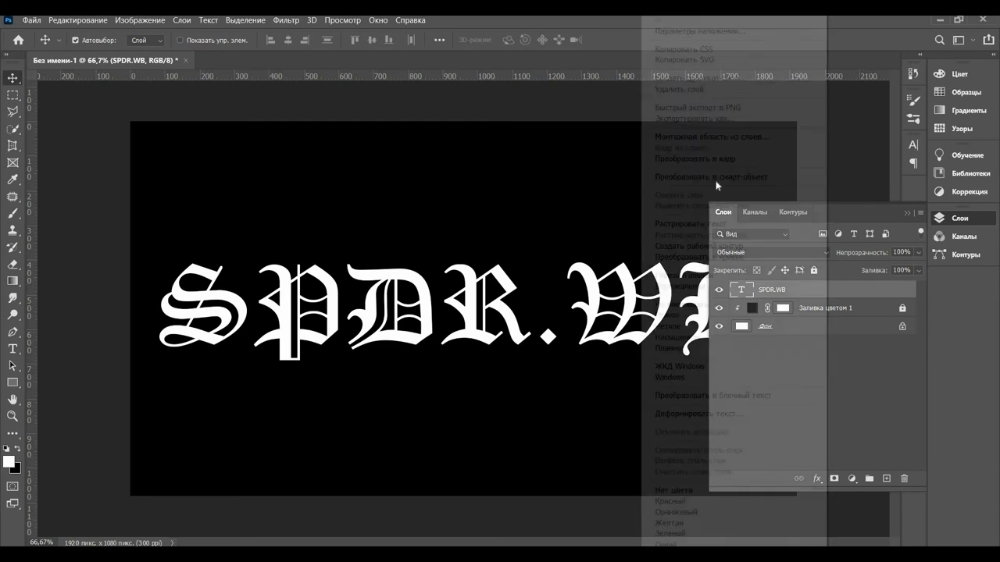
click(742, 176)
drag(849, 294, 884, 478)
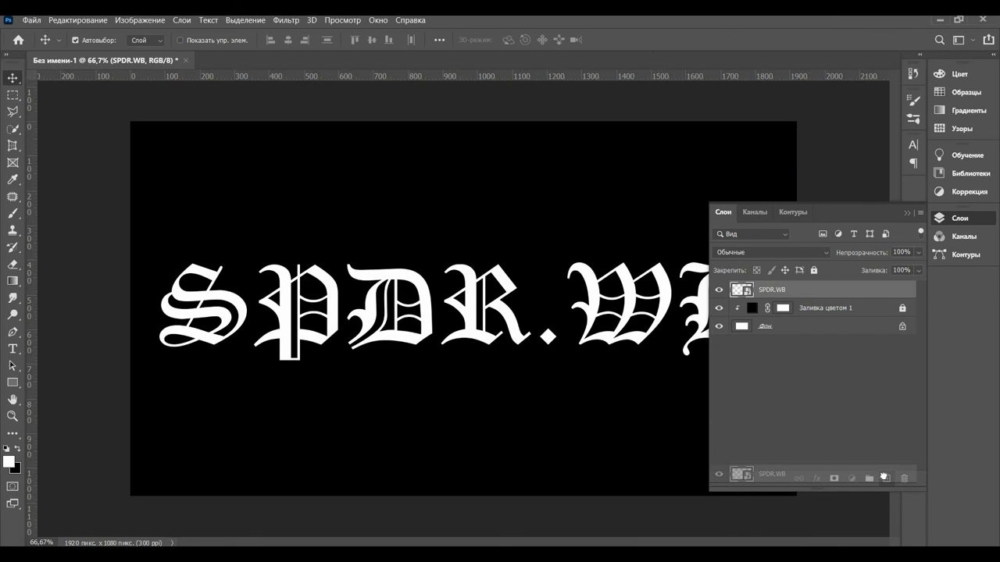
drag(884, 477, 885, 477)
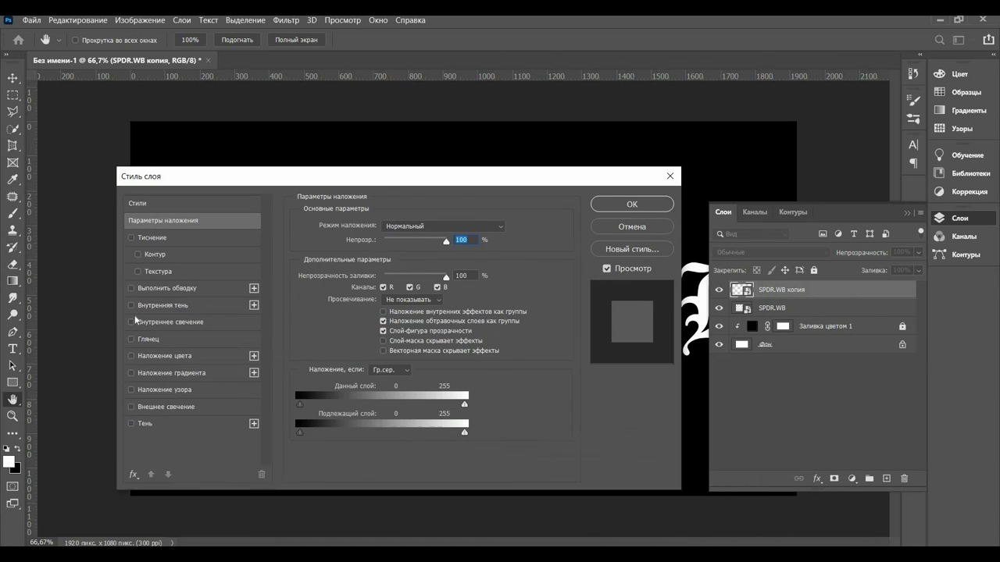
Give 'SPDR.WB копия' a deep blue-violet #2c0da2 Color Overlay
click(179, 335)
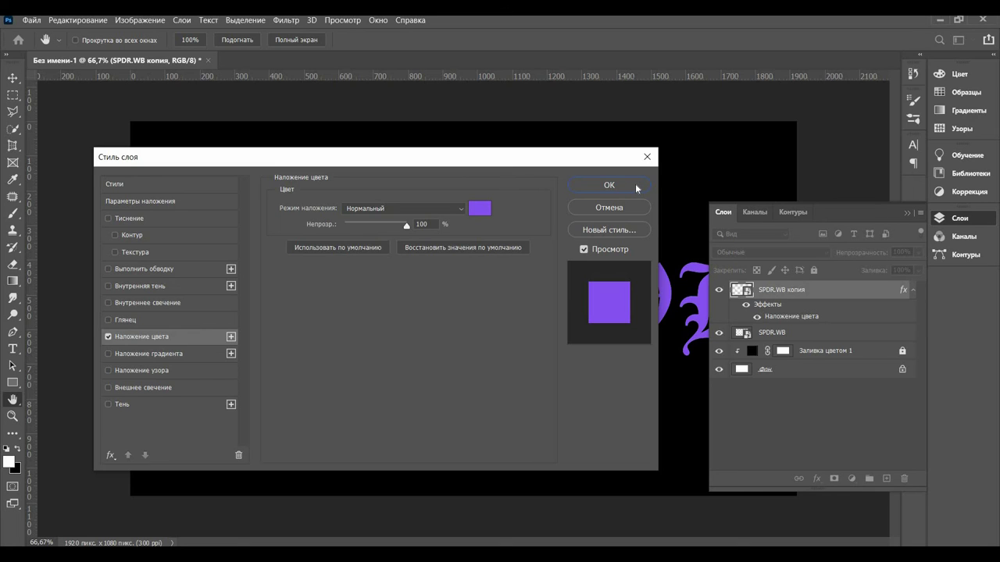
click(474, 208)
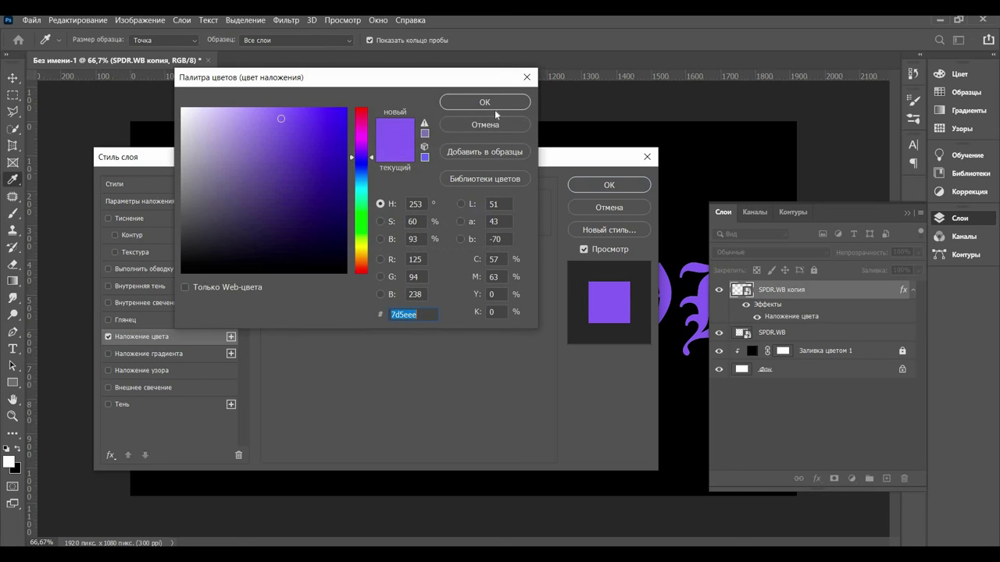
click(485, 103)
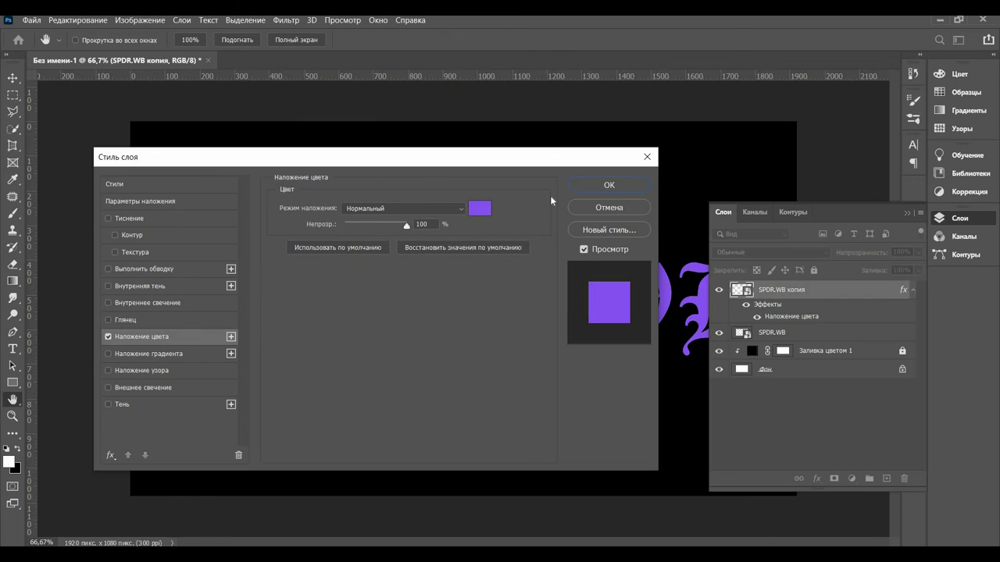
click(479, 207)
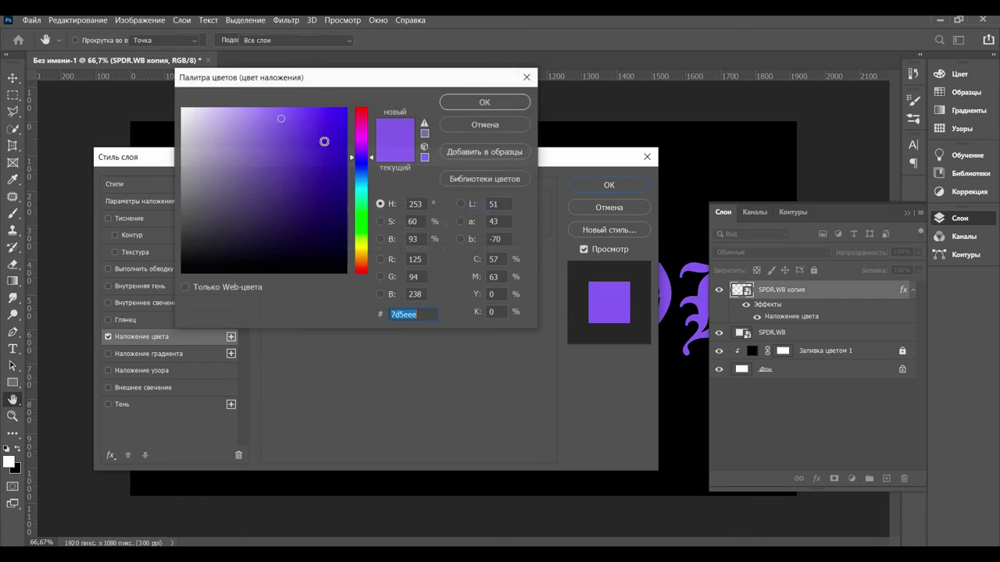
drag(324, 141, 335, 168)
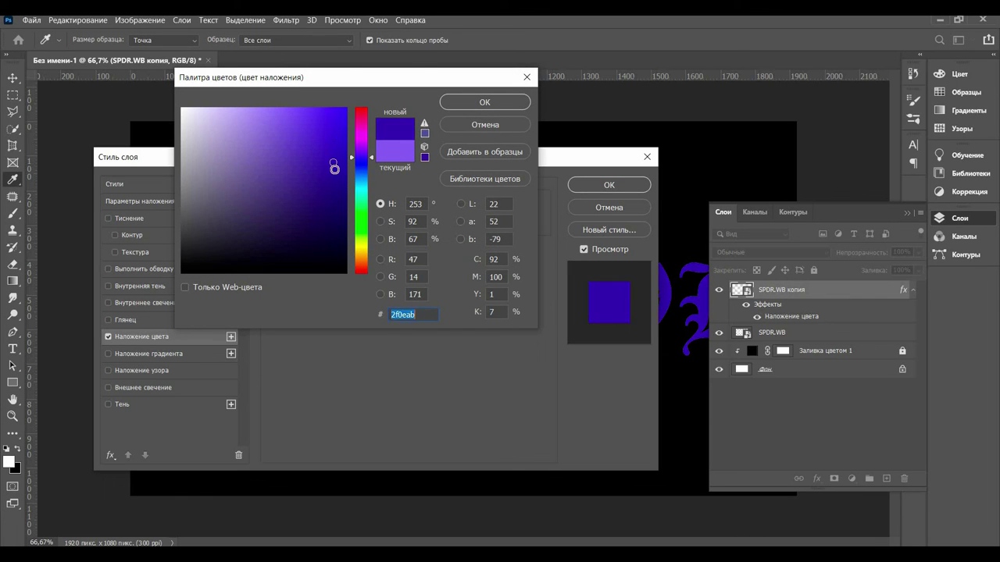
click(334, 168)
click(486, 102)
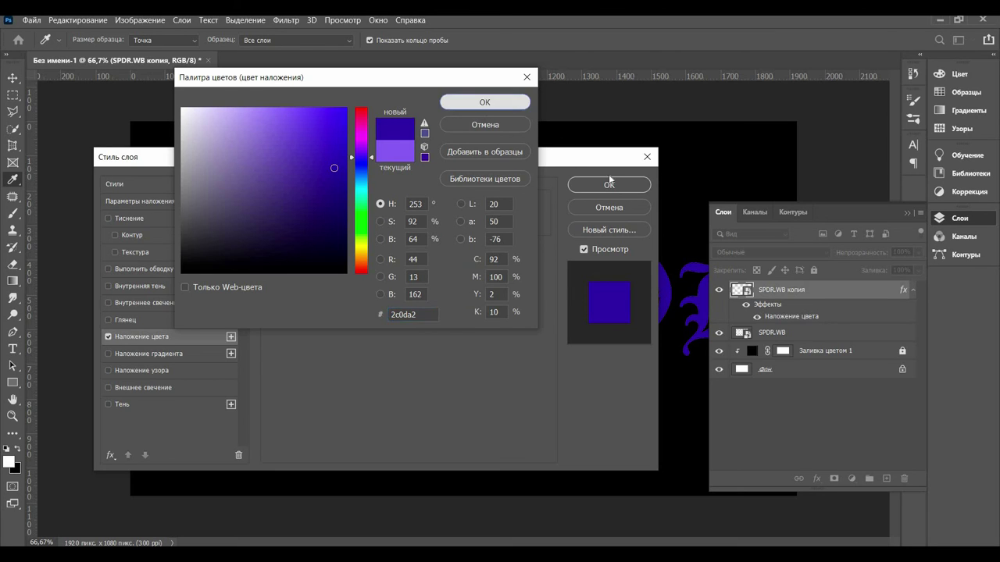
key(Return)
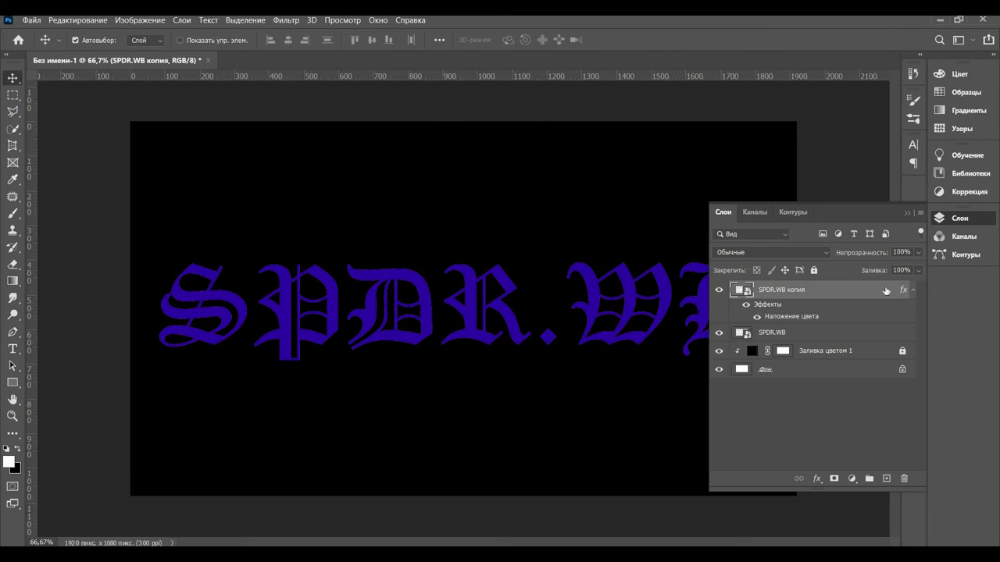
Nudge the blue copy slightly right and down and move it below the white text layer
key(Down)
key(Right)
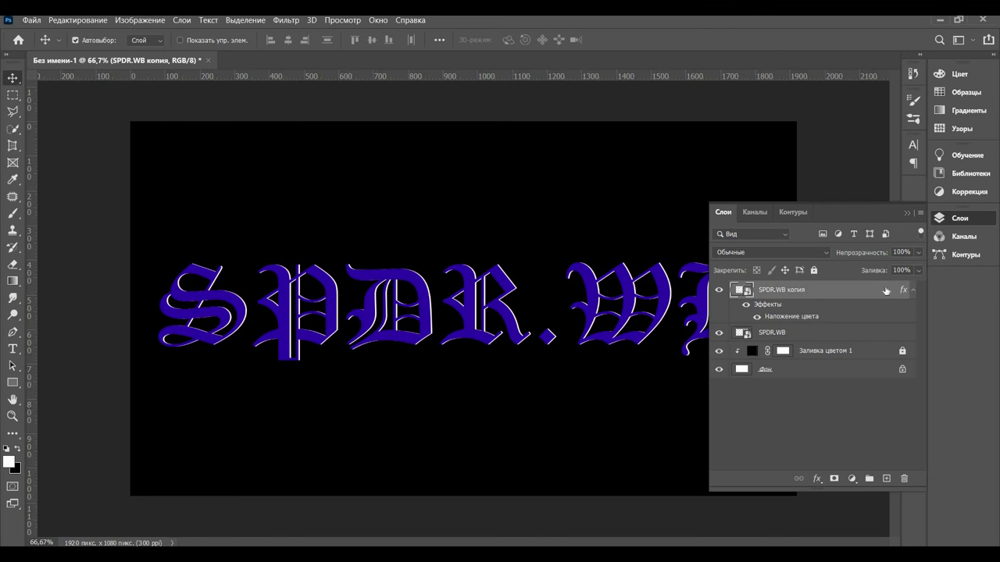
key(Down)
key(Right)
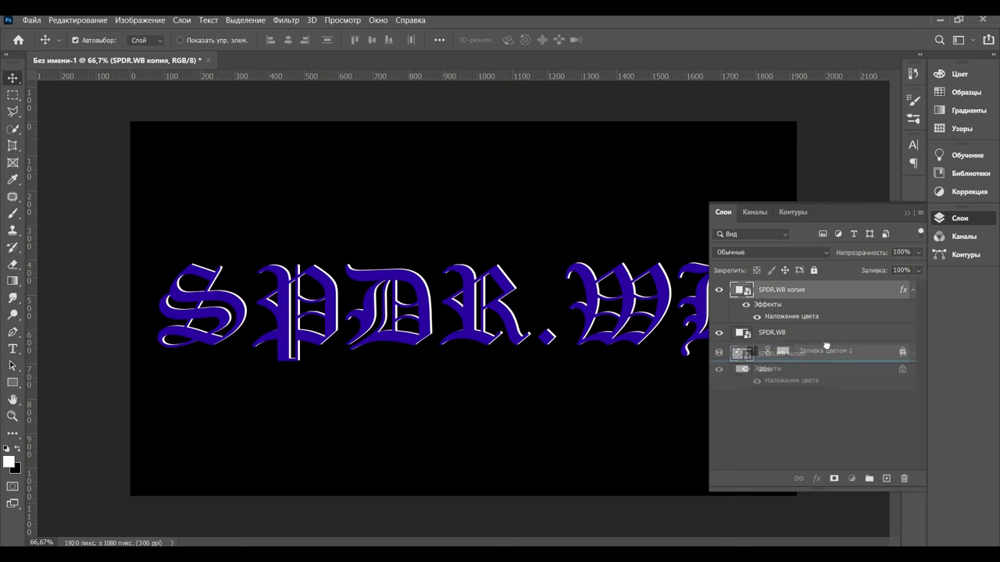
key(ctrl+bracketleft)
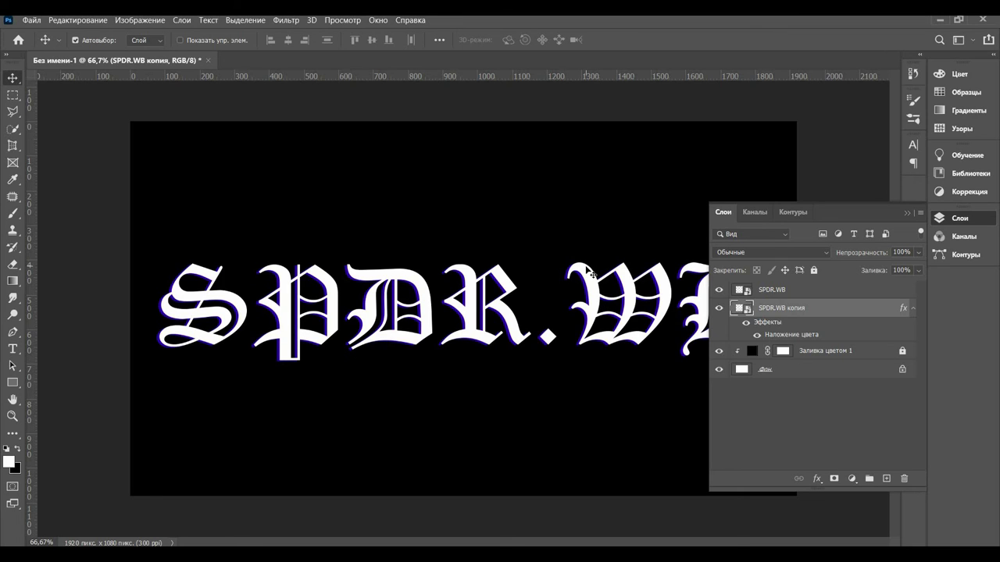
Cancel a Gaussian Blur on the blue copy and zoom in around the letter R
click(286, 22)
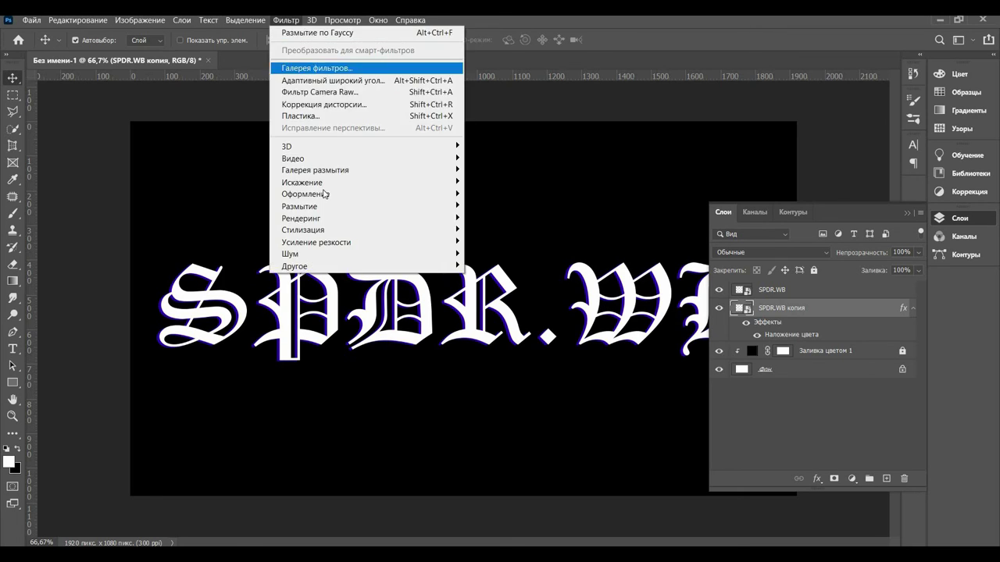
mouse_move(299, 206)
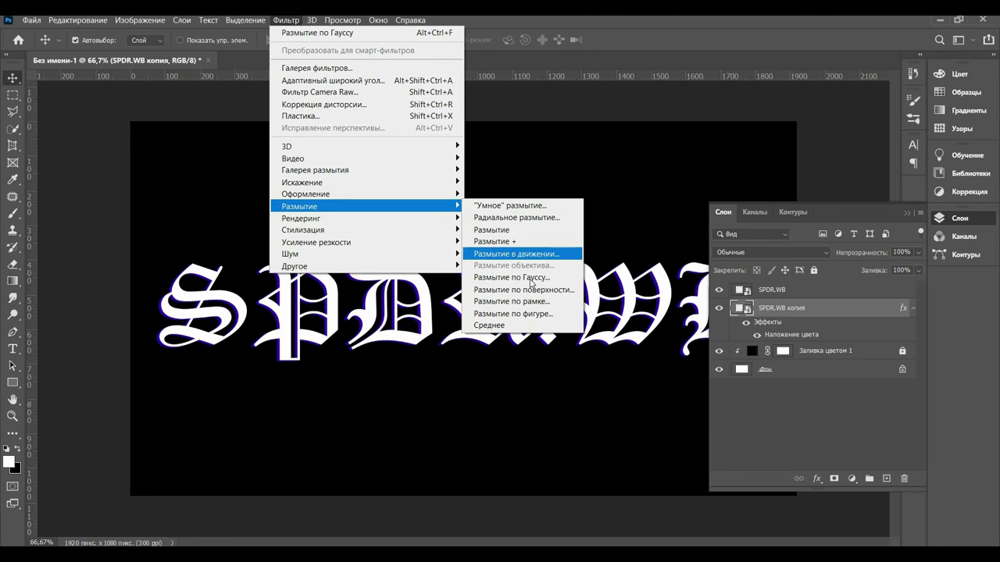
click(523, 280)
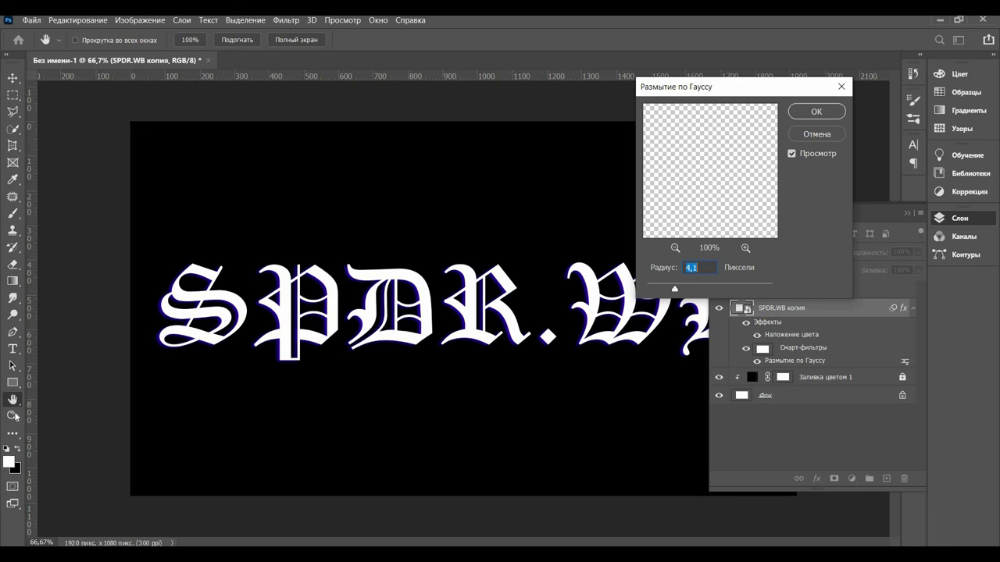
click(797, 161)
click(816, 134)
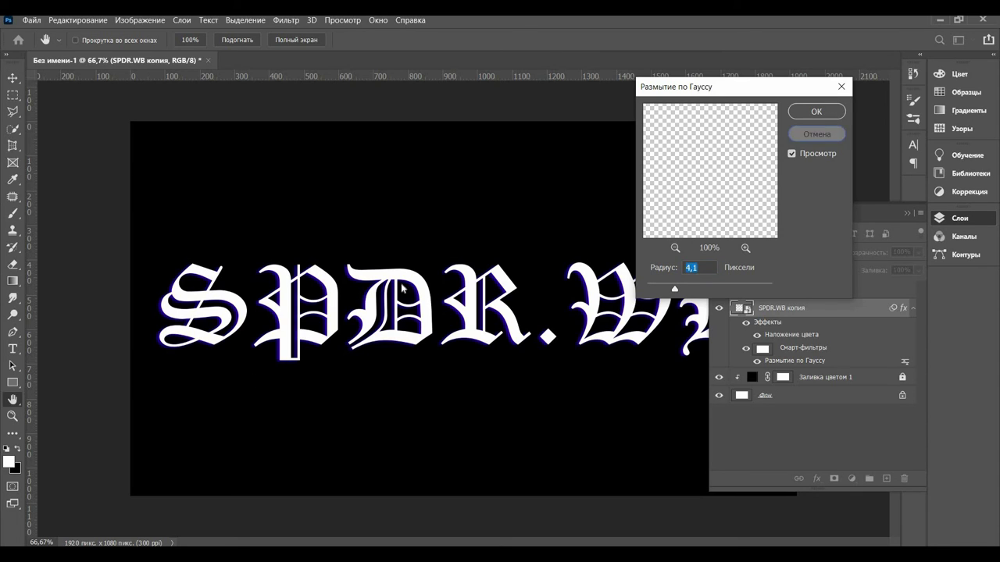
key(z)
drag(509, 296, 570, 297)
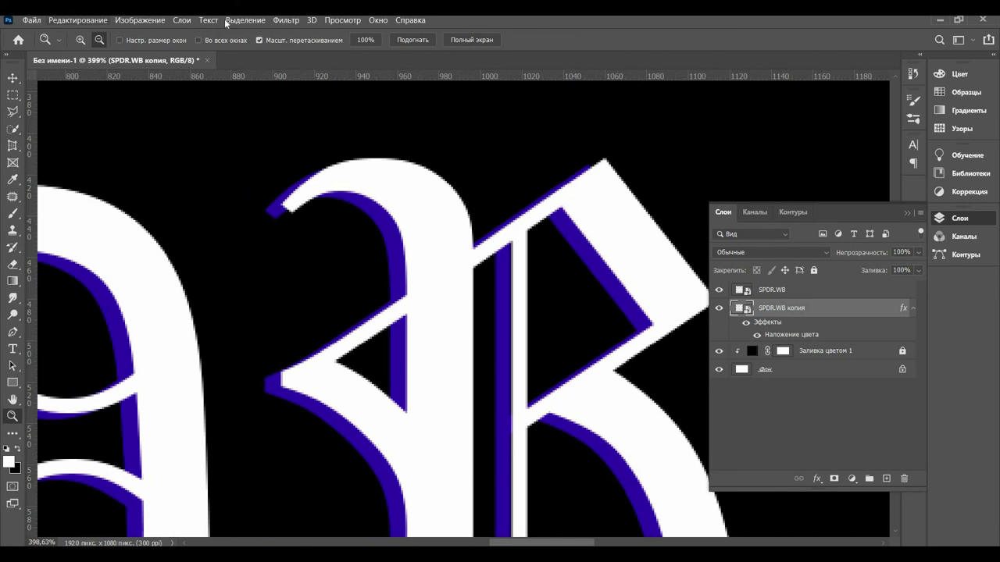
Apply a 1.9 px Gaussian Blur to the 'SPDR.WB копия' smart object
click(284, 20)
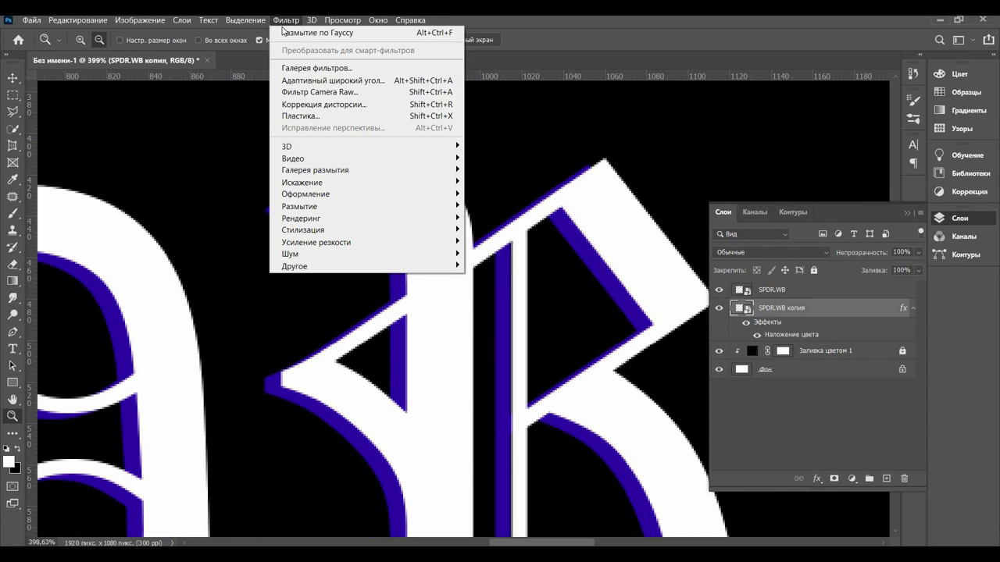
mouse_move(300, 206)
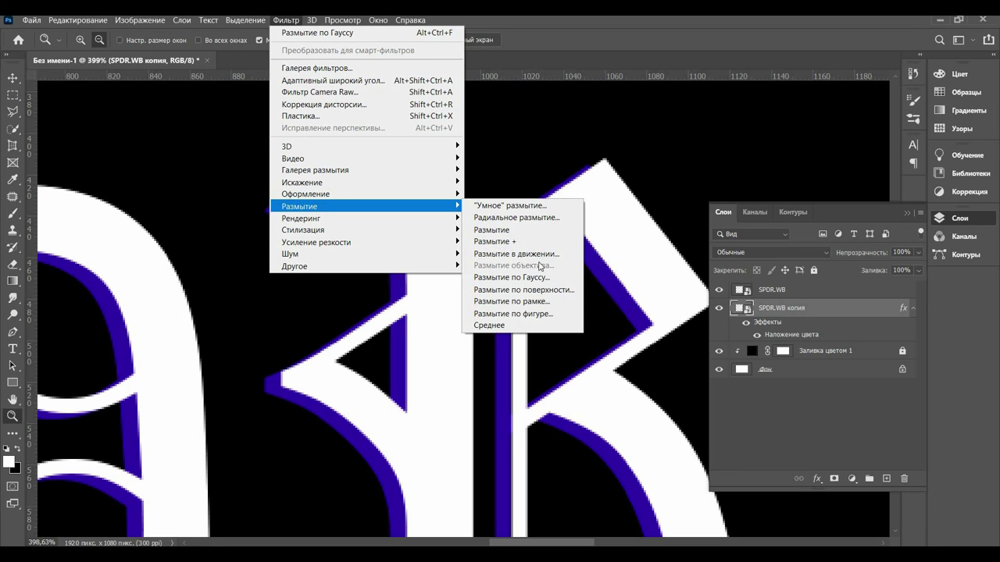
click(539, 282)
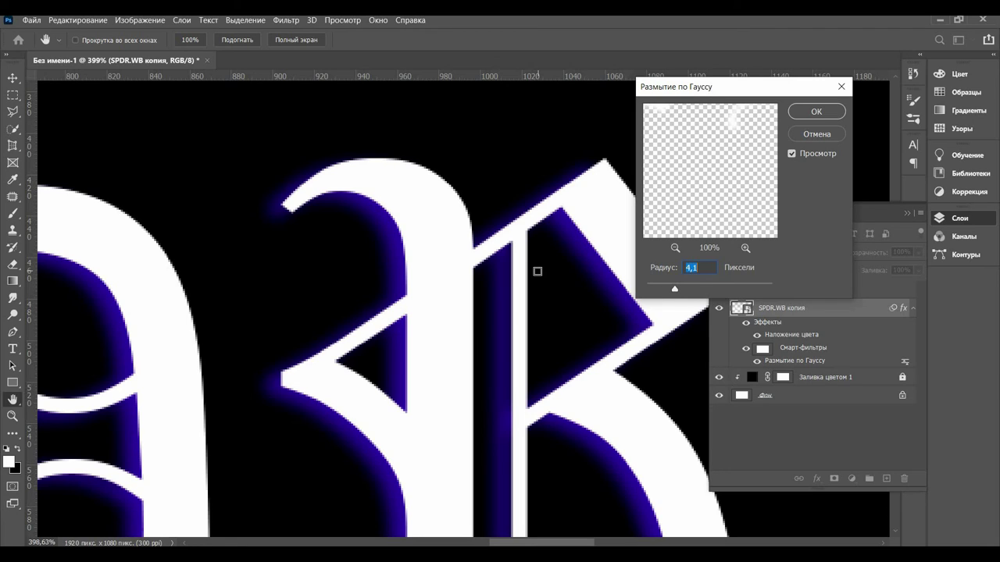
drag(675, 289, 659, 289)
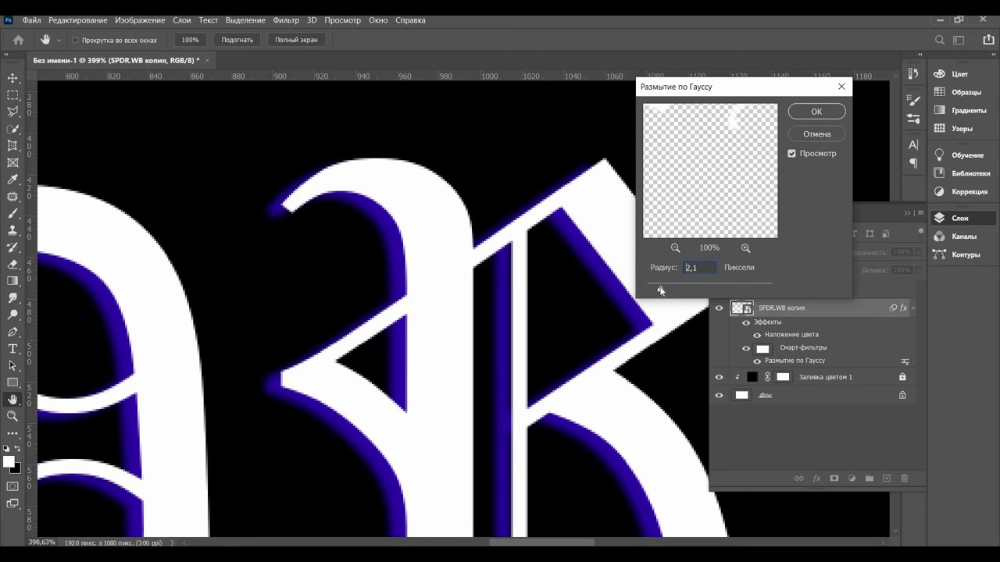
click(815, 112)
key(z)
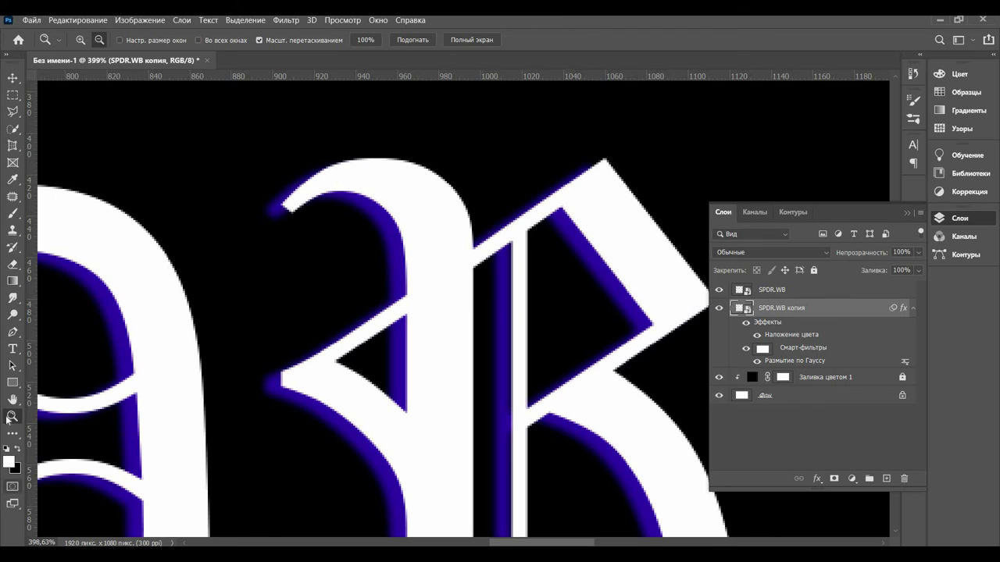
Zoom out and duplicate the blurred copy as 'SPDR.WB копия 2'
drag(485, 406, 365, 392)
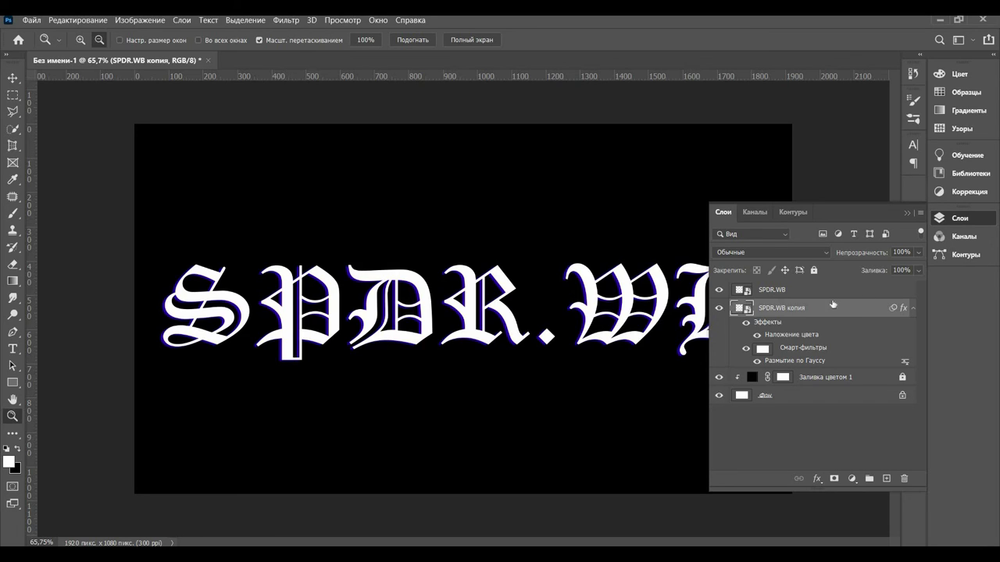
drag(836, 307, 886, 480)
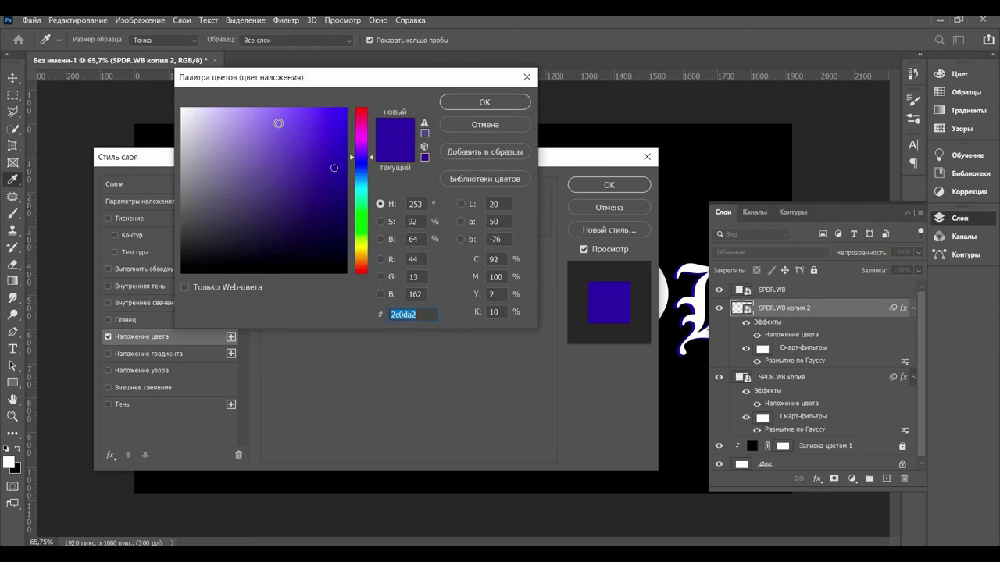
Change the 'SPDR.WB копия 2' Color Overlay to lighter purple #856aea
click(278, 126)
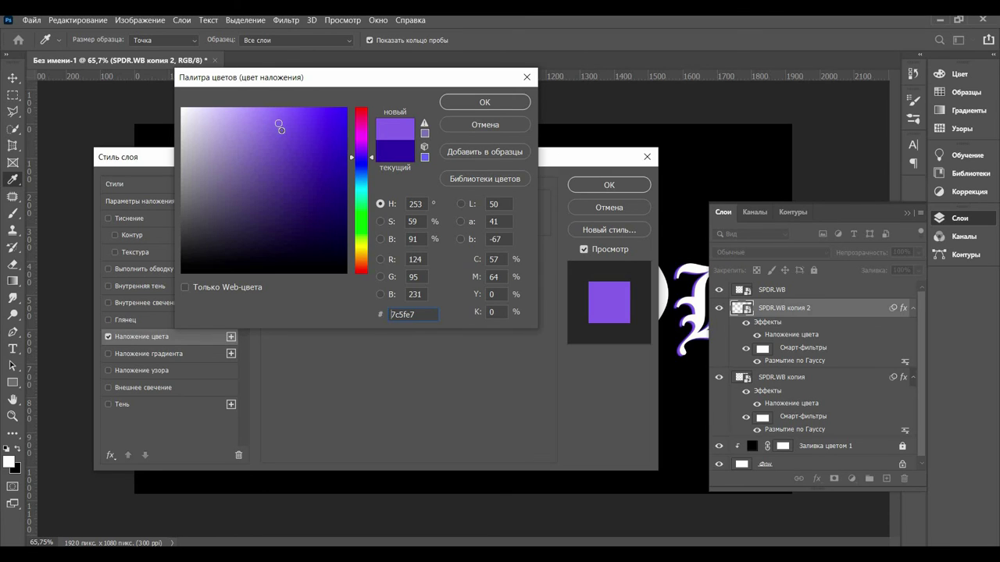
click(281, 129)
click(273, 121)
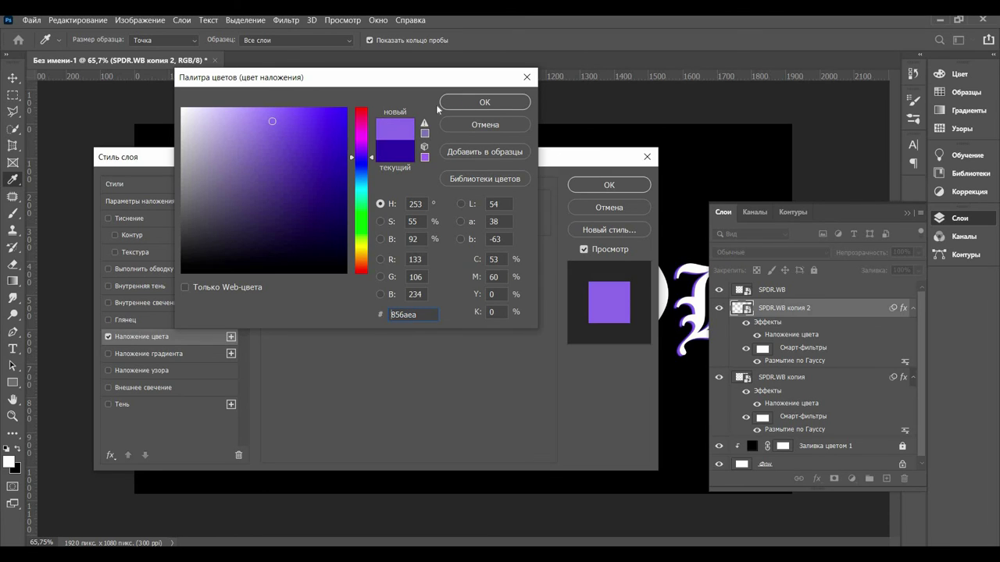
click(480, 103)
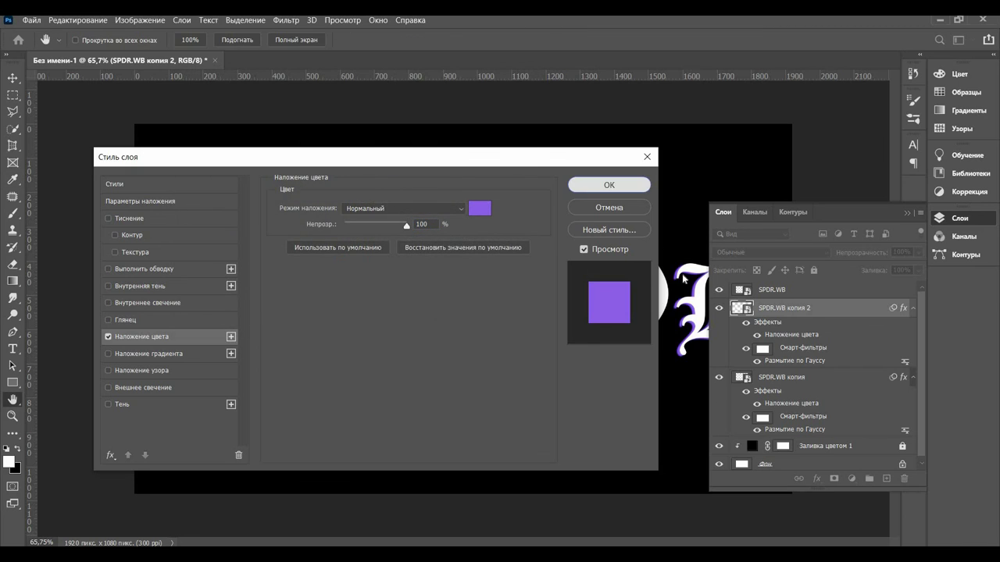
click(609, 185)
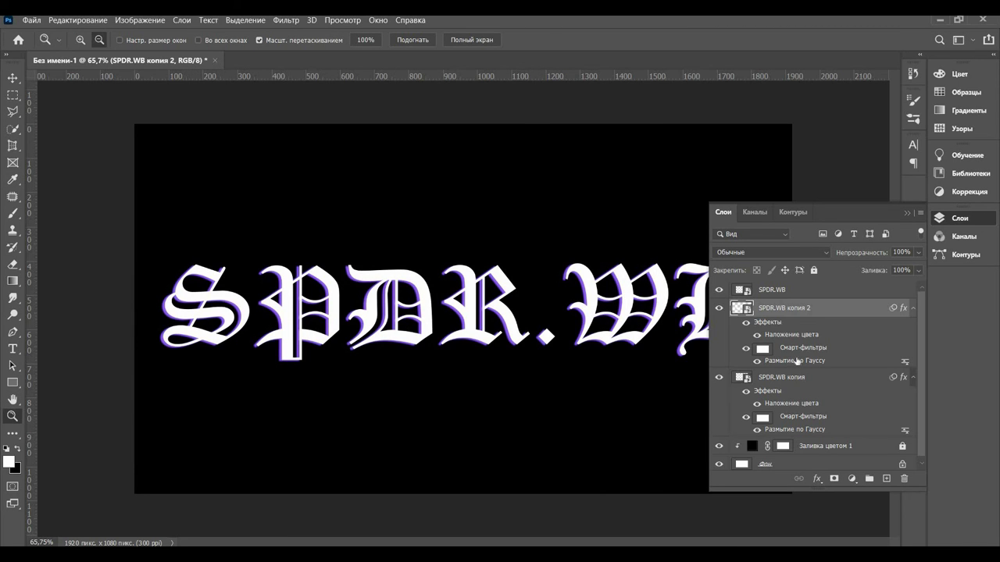
Increase the Gaussian Blur radius on both purple copies
double_click(799, 360)
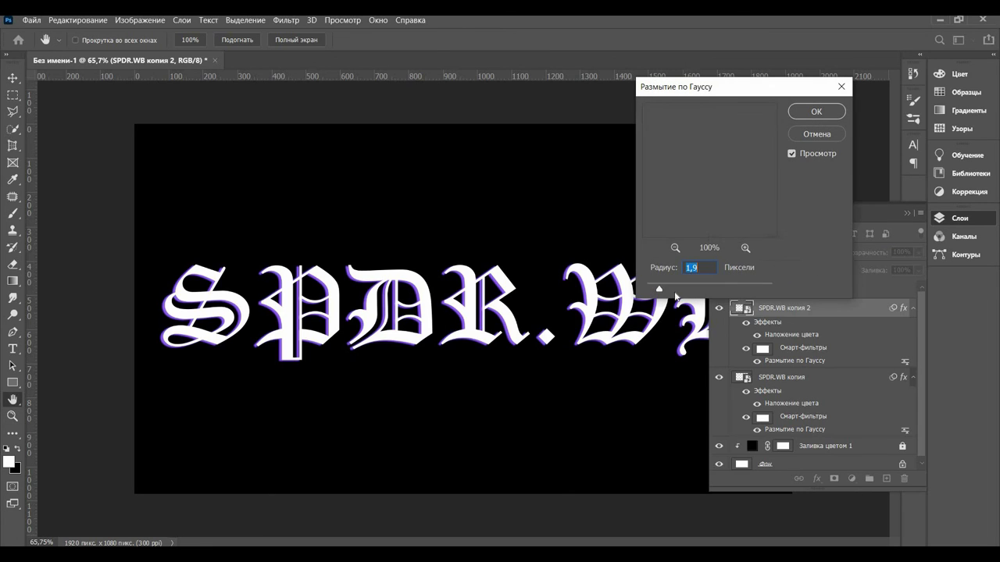
drag(657, 289, 671, 289)
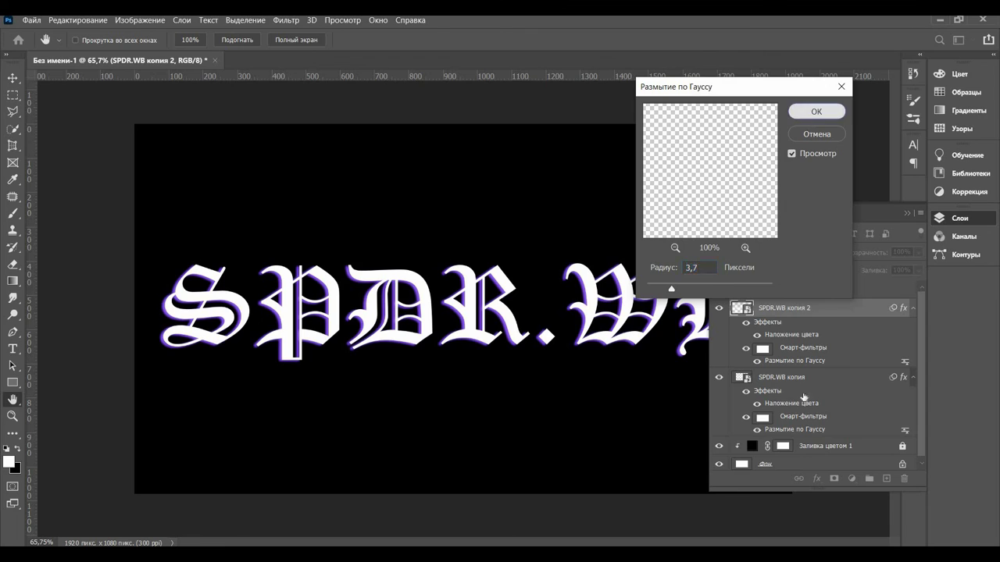
click(812, 117)
double_click(794, 428)
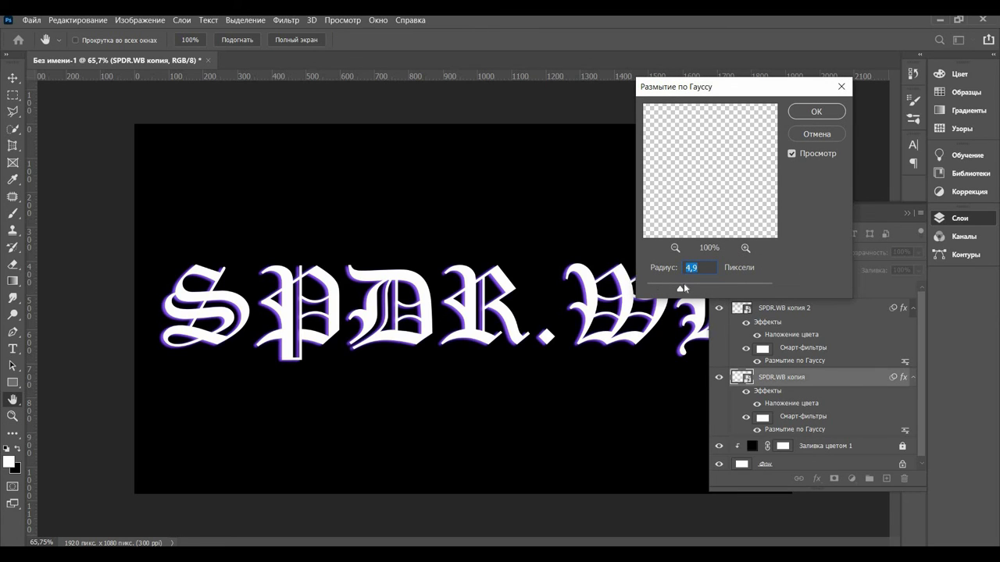
drag(682, 289, 689, 289)
click(814, 117)
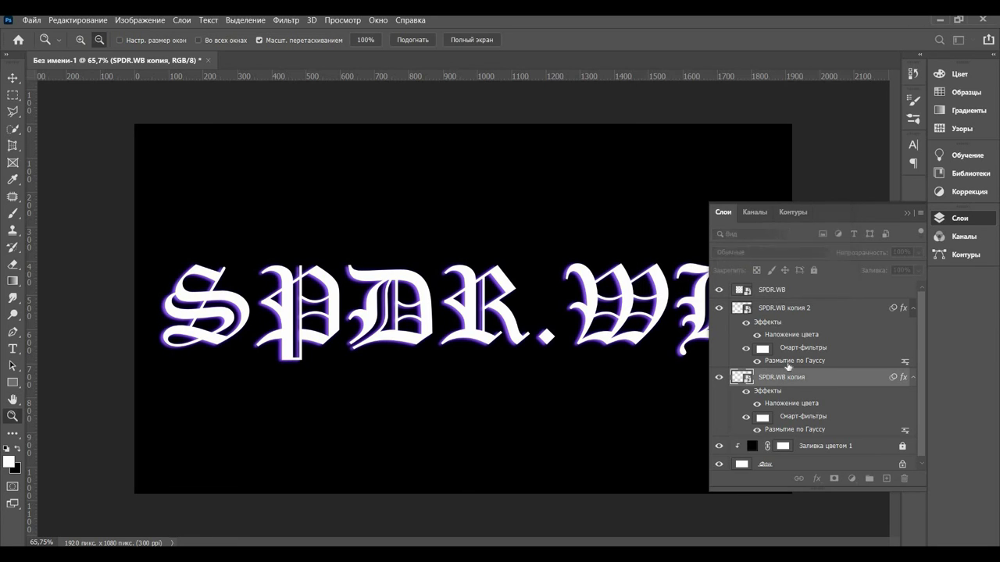
Raise the second copy's blur further and duplicate the white layer as 'SPDR.WB копия 3'
double_click(794, 360)
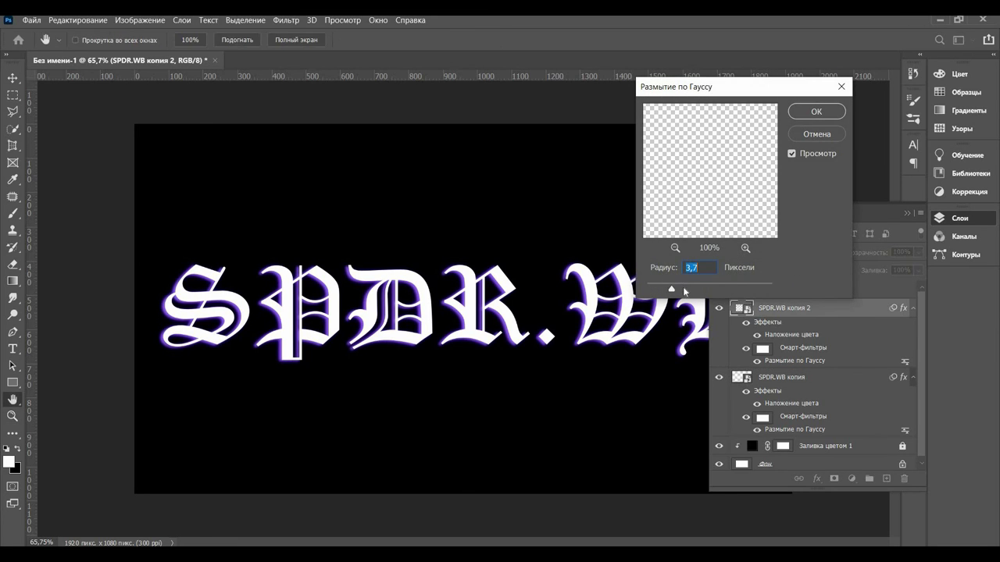
drag(683, 289, 685, 290)
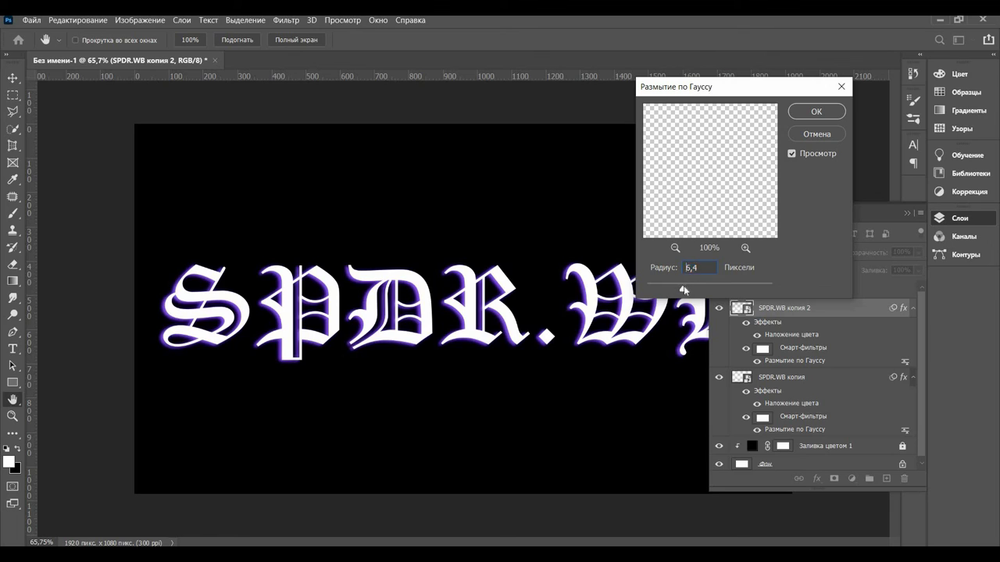
click(814, 114)
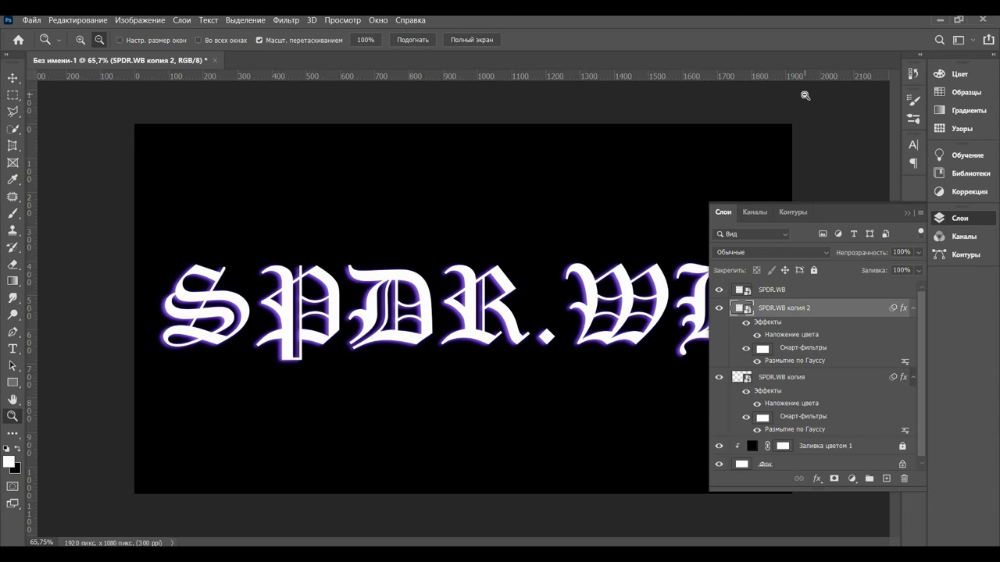
mouse_move(819, 294)
mouse_down()
mouse_move(896, 479)
mouse_move(886, 479)
mouse_up()
drag(777, 287, 785, 283)
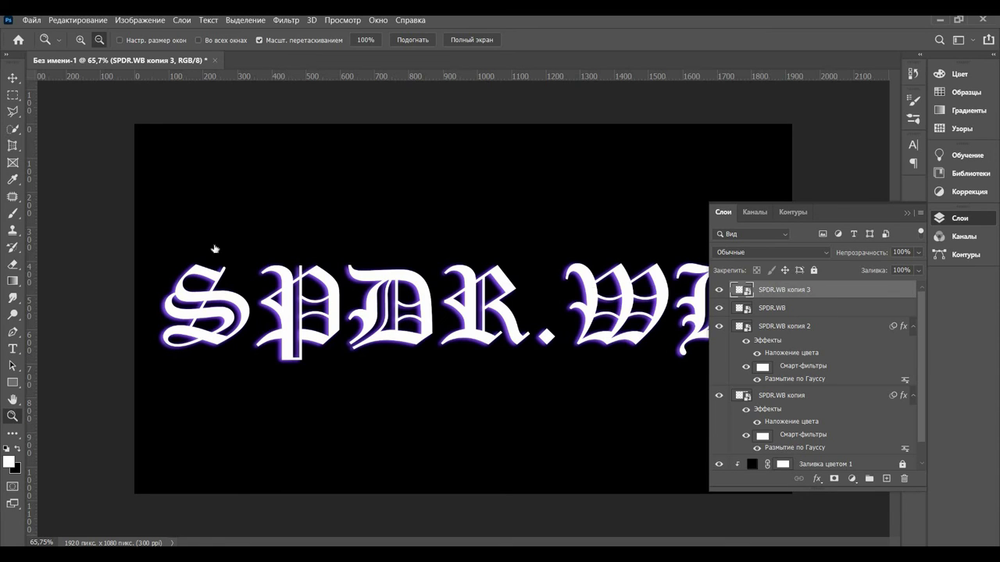
Add a white Outer Glow to SPDR.WB копия 3: opacity 26%, size 218 px, range 77%
double_click(840, 297)
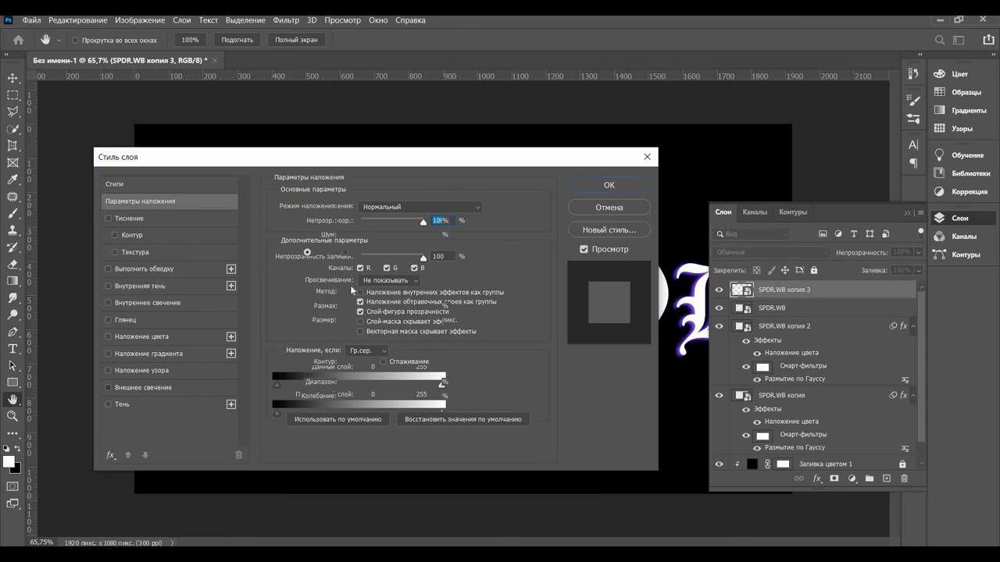
click(143, 387)
drag(428, 159, 183, 194)
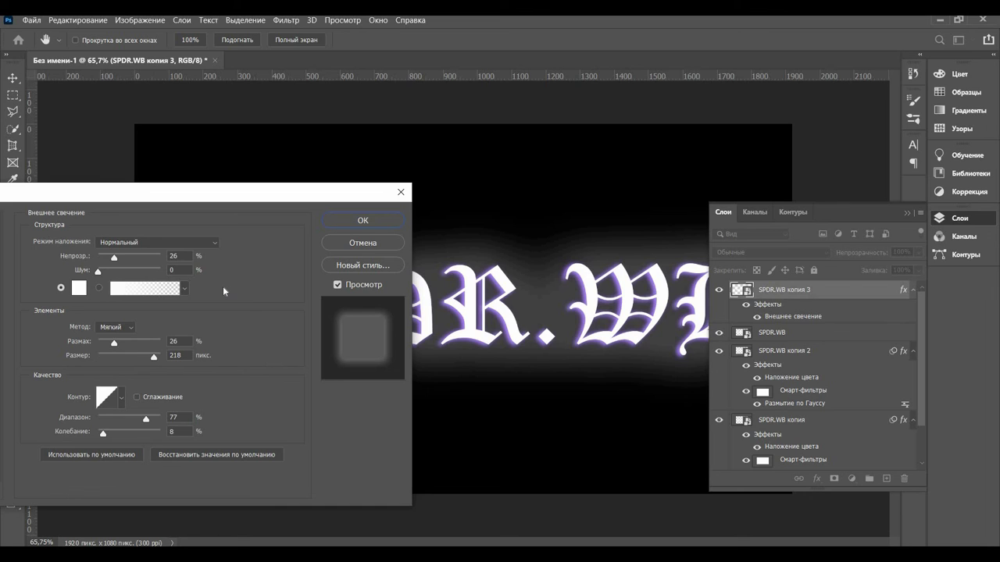
drag(168, 199, 293, 184)
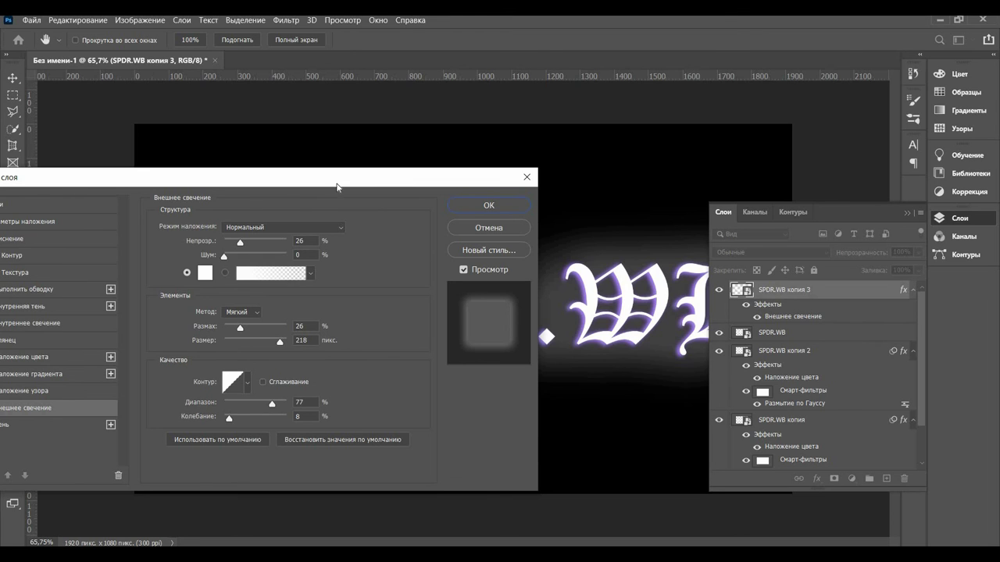
drag(338, 187, 504, 130)
click(655, 148)
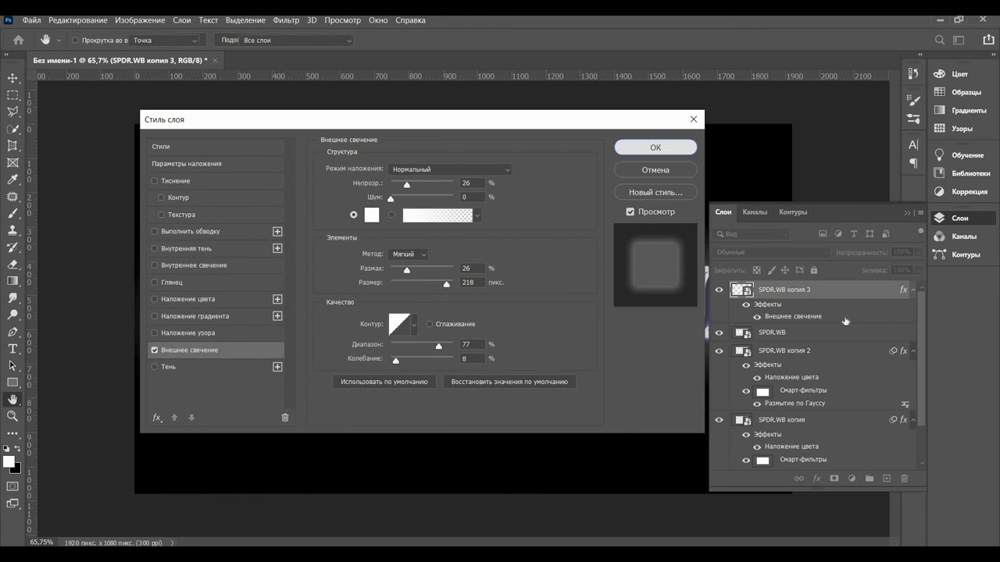
scroll(809, 437, down, 1)
Drop SPDR.WB копия 3 below the other copies, select the text layers, and start File > New
drag(810, 438, 795, 433)
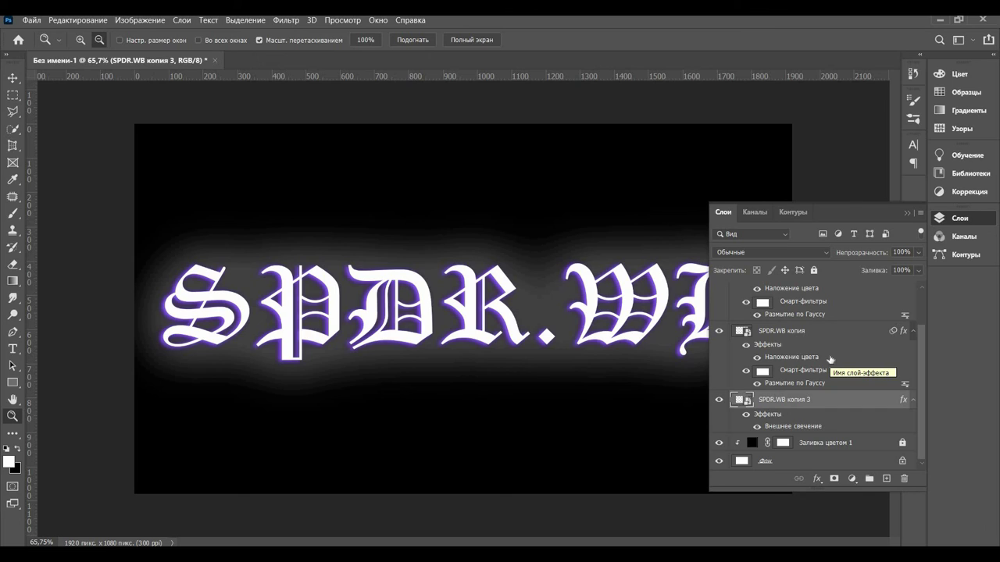
scroll(830, 359, up, 2)
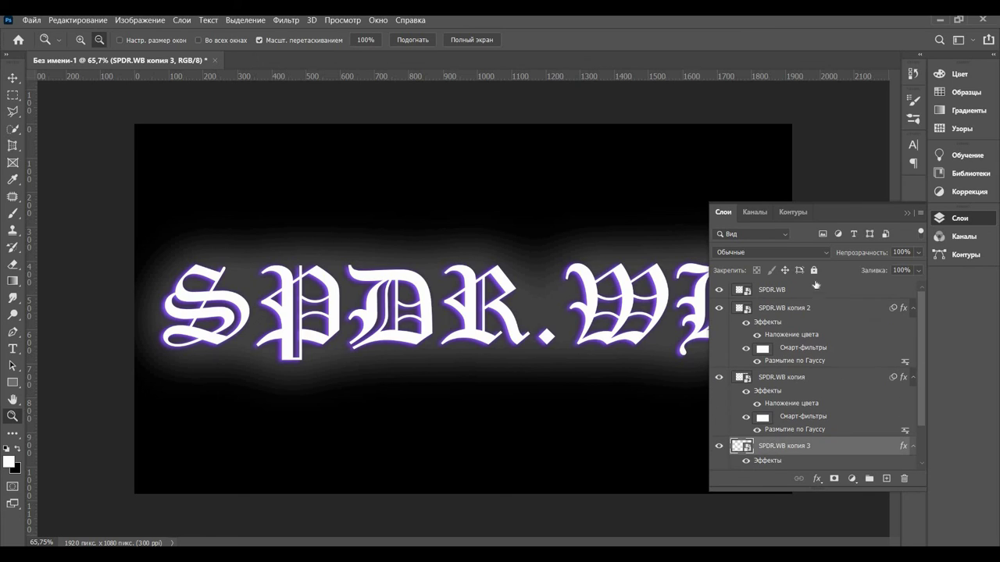
click(817, 293)
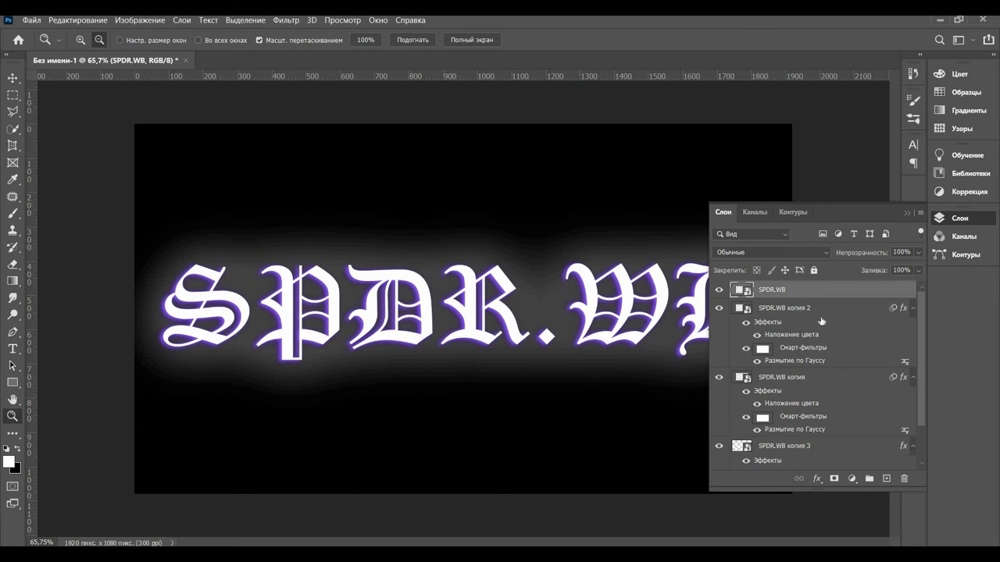
scroll(820, 321, down, 2)
shift+click(820, 399)
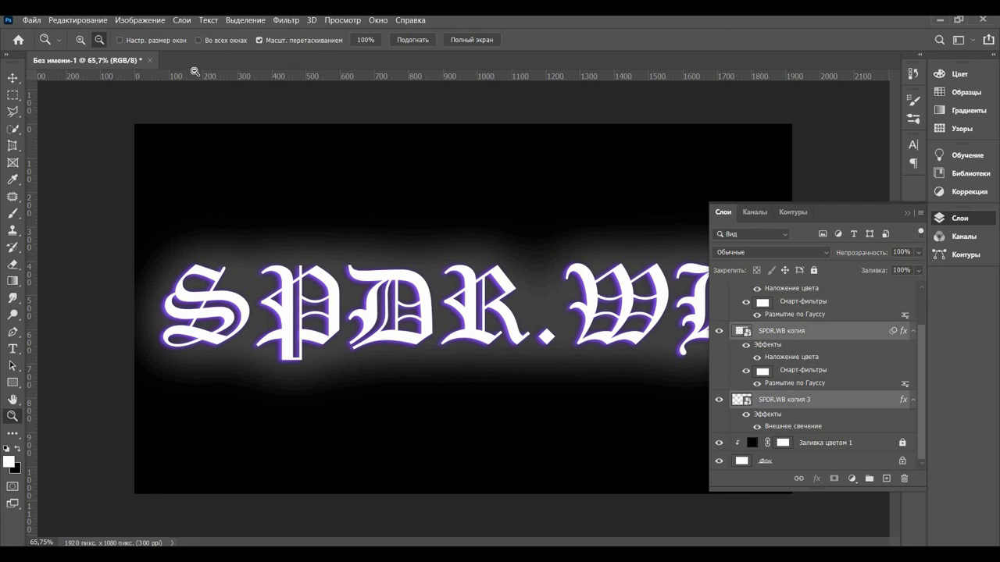
click(31, 20)
click(164, 33)
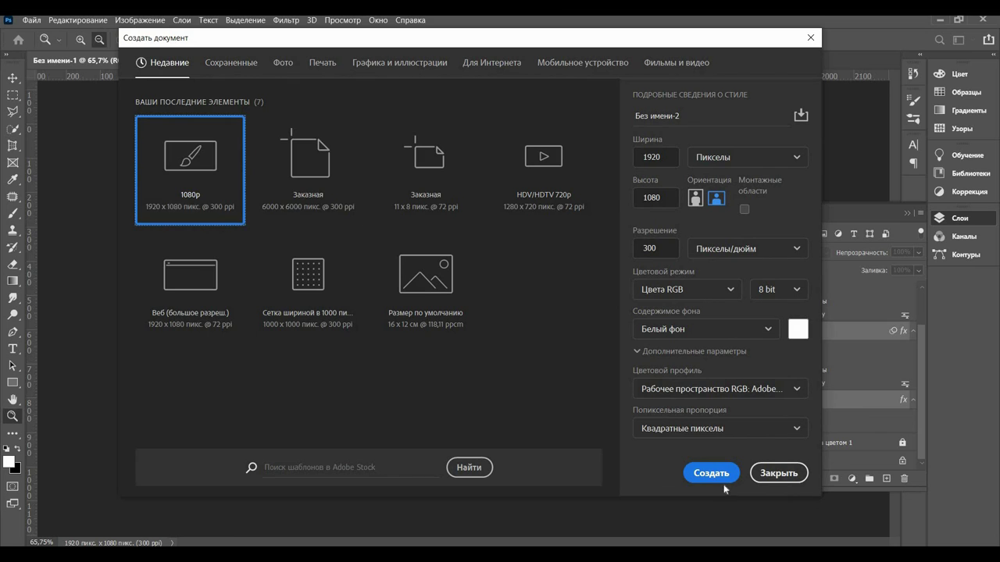
Create the 1920 × 1080 document and drag the selected SPDR.WB layers into it
click(713, 474)
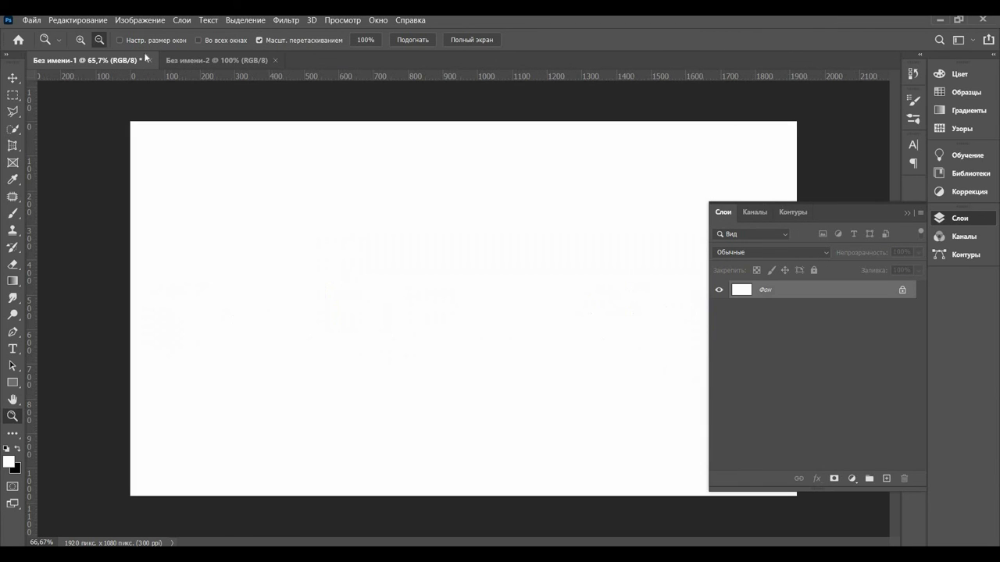
click(111, 60)
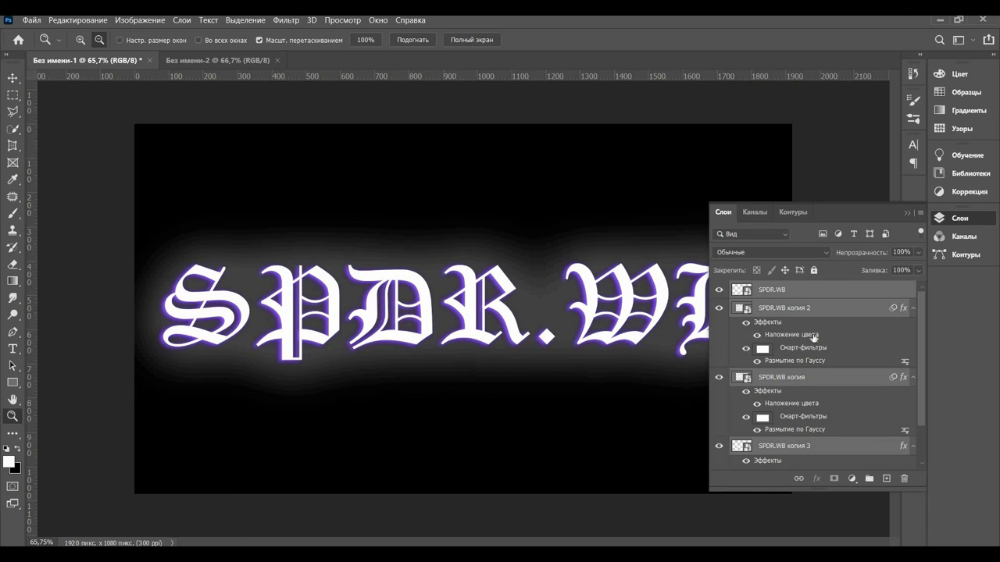
drag(814, 309, 198, 60)
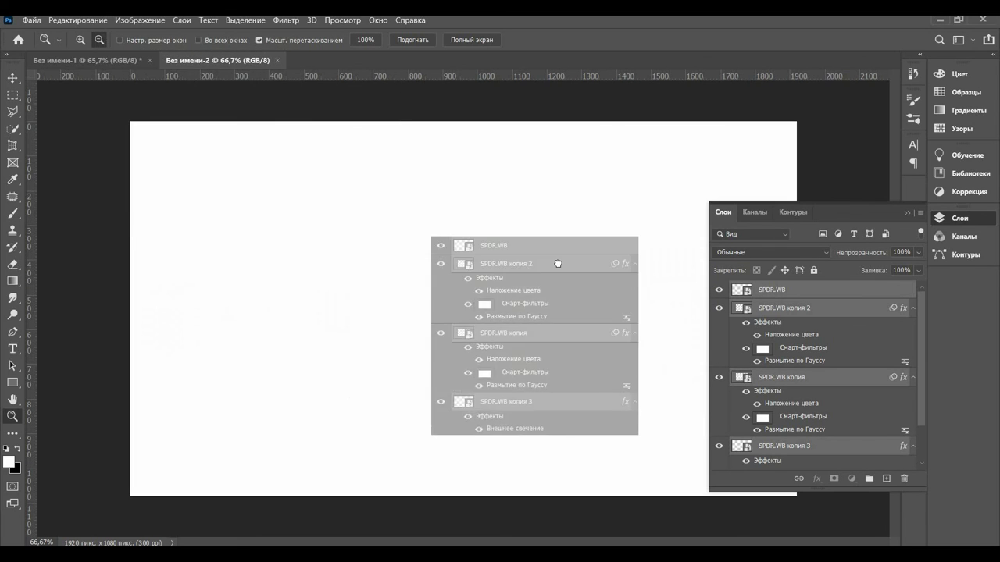
drag(198, 60, 547, 264)
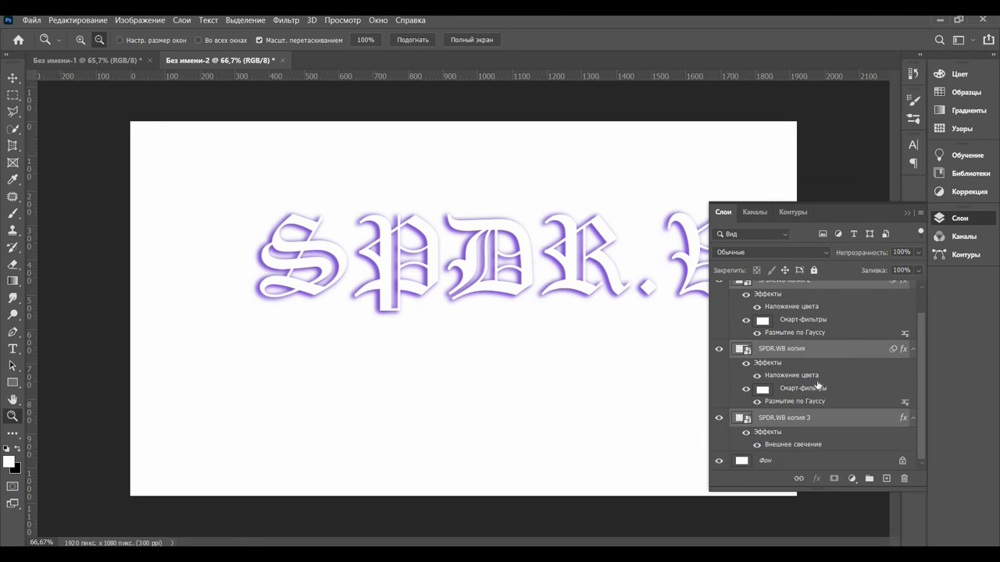
Unlock and delete the white background, restoring the accidentally deleted outer glow layer
click(902, 461)
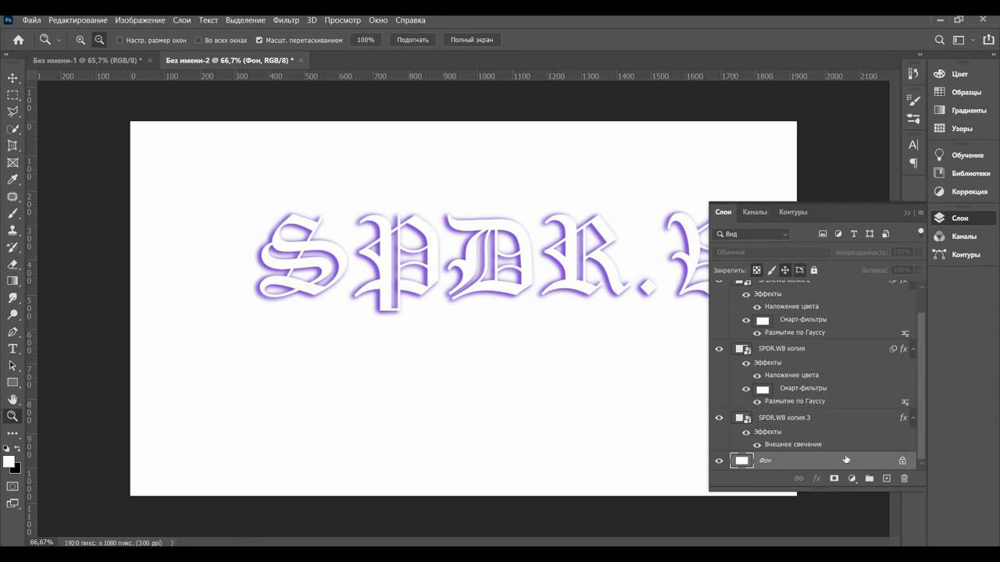
key(Delete)
key(Delete)
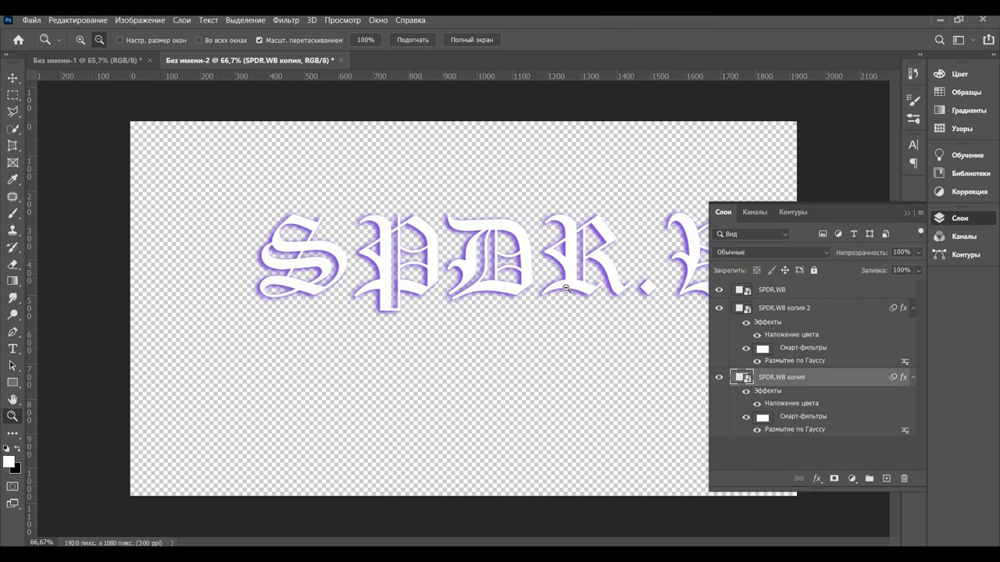
click(12, 78)
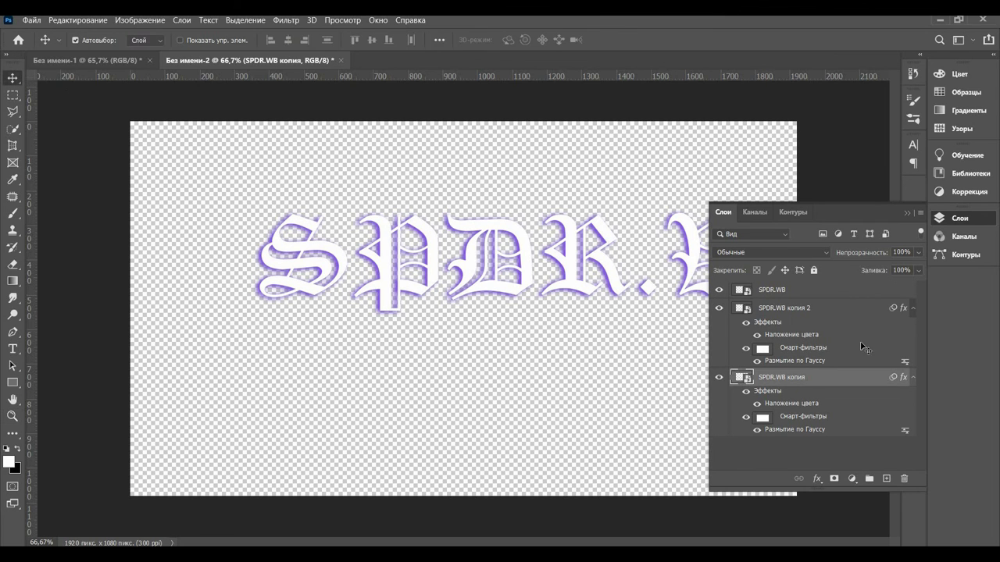
key(alt+period)
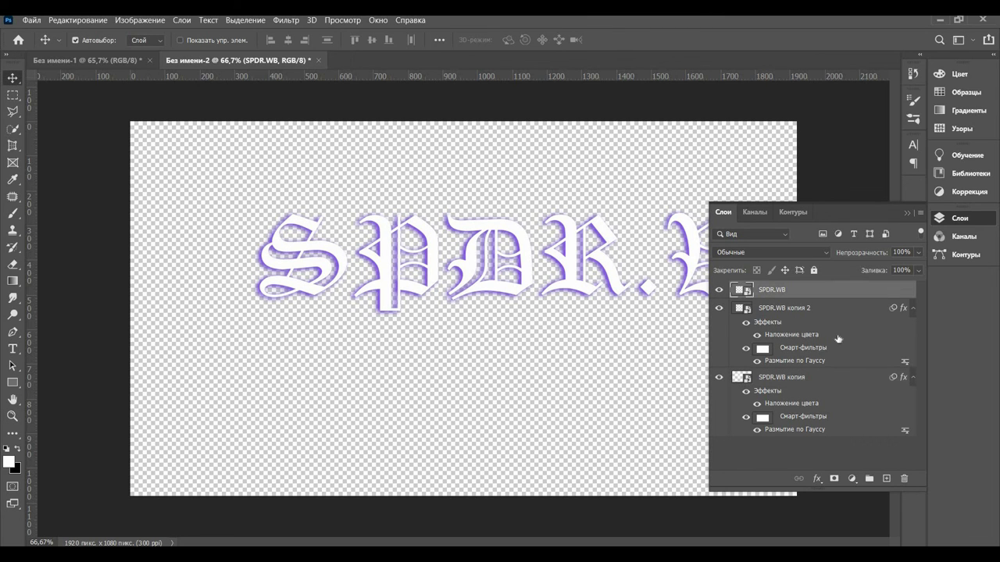
click(75, 40)
key(ctrl+z)
click(75, 40)
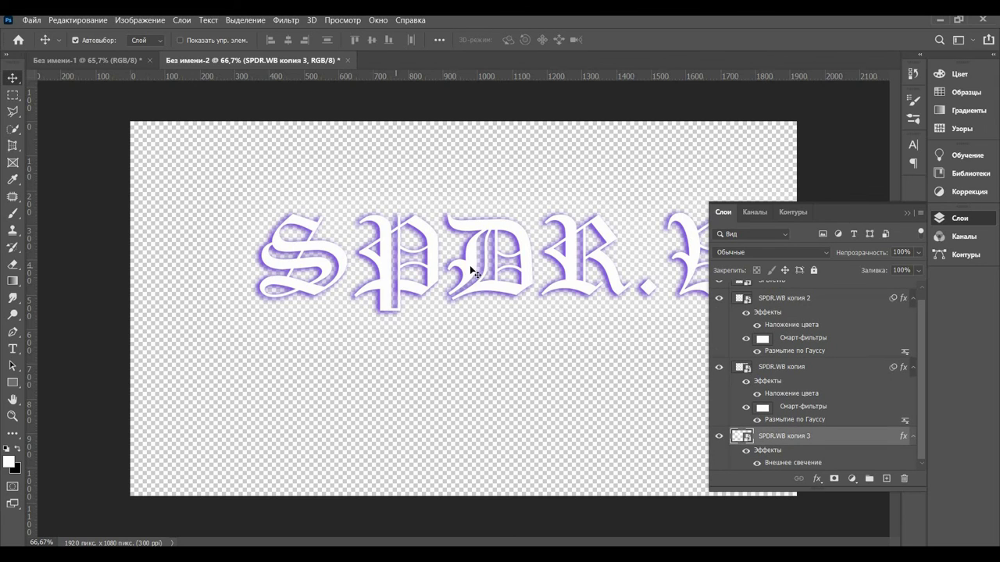
Test moving the text layers, undo it, dismiss the error, and return to Без имени-1
click(417, 332)
drag(355, 210, 307, 275)
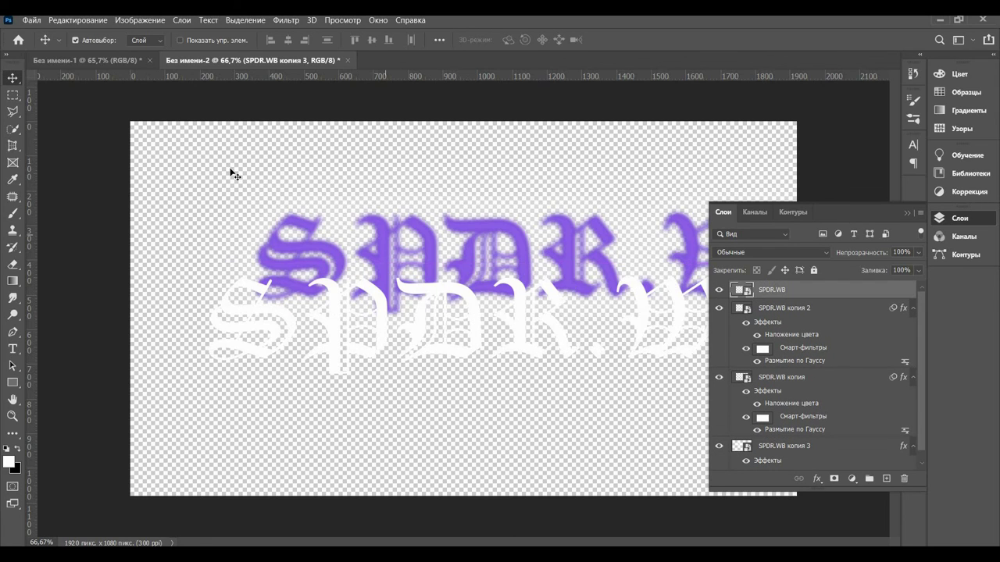
key(ctrl+z)
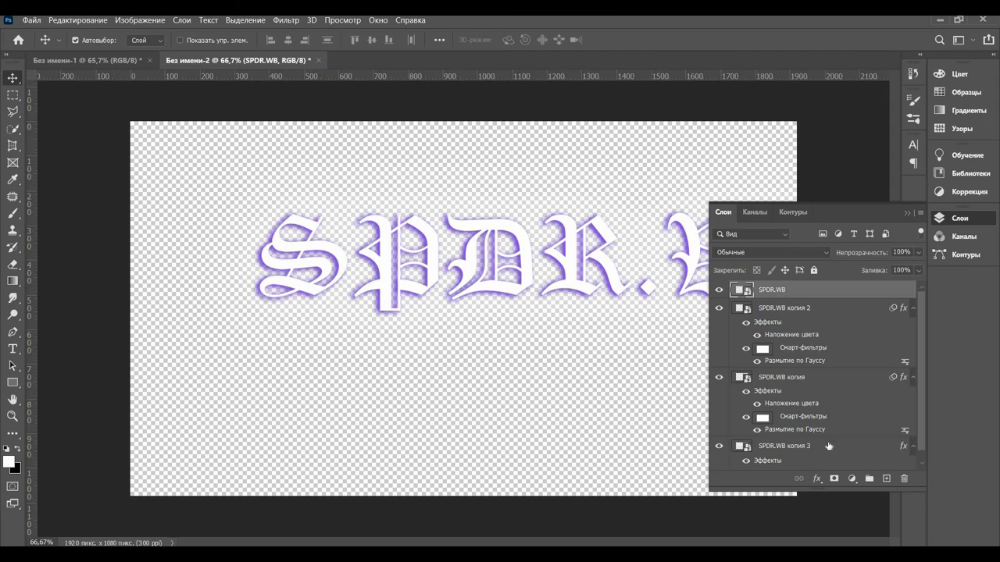
key(ctrl+alt+a)
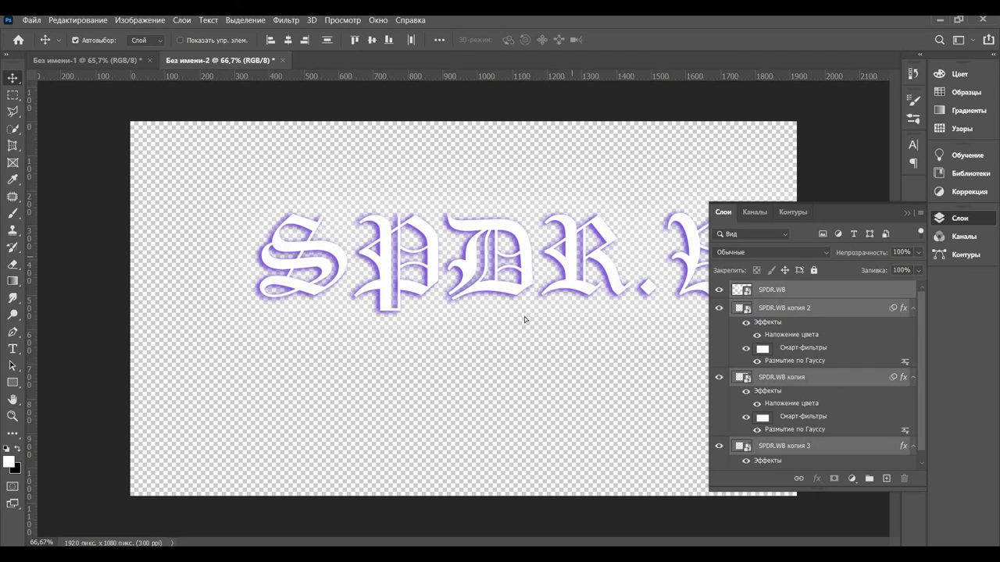
mouse_move(525, 320)
mouse_down()
mouse_move(501, 346)
mouse_move(505, 285)
mouse_move(496, 278)
mouse_up()
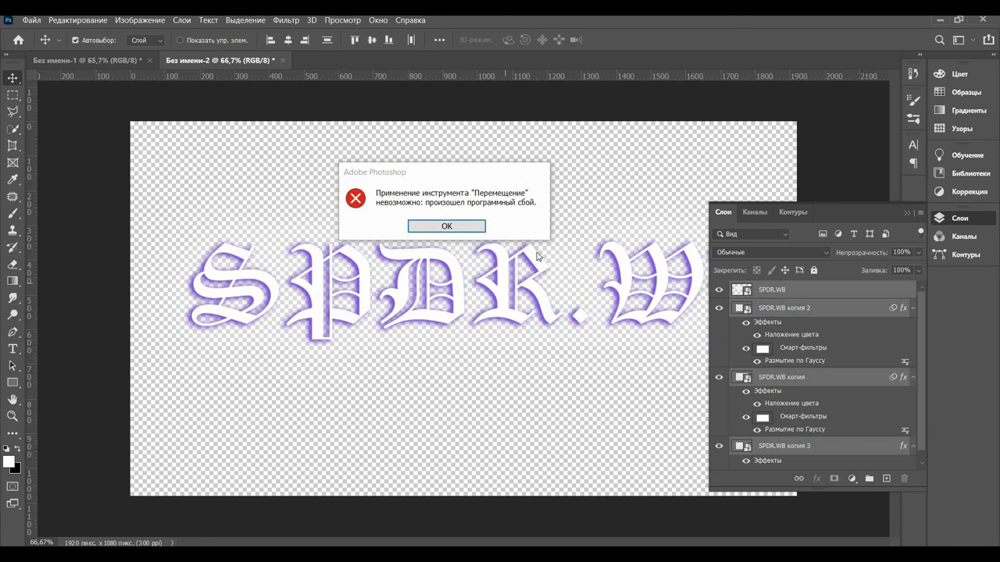
click(444, 226)
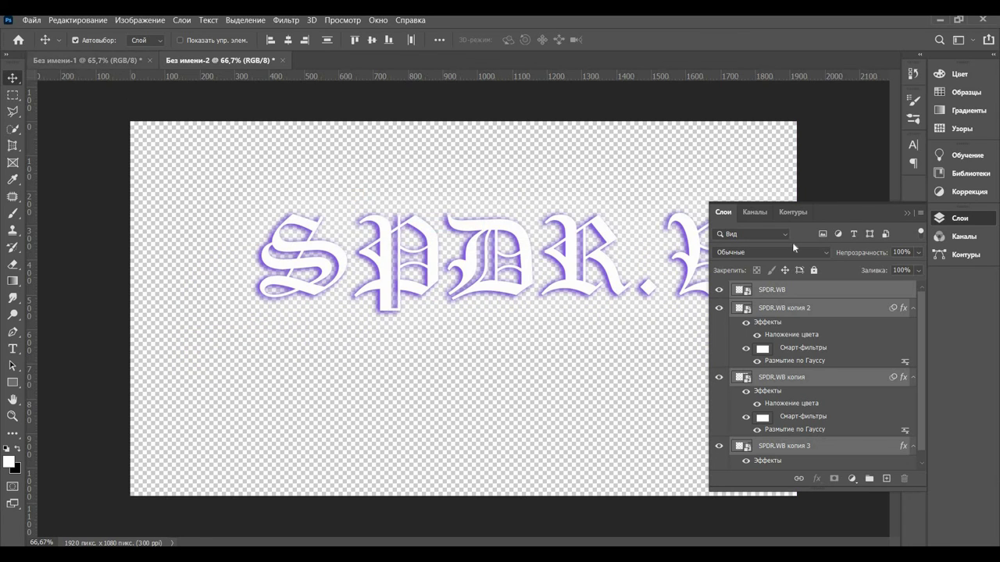
click(72, 63)
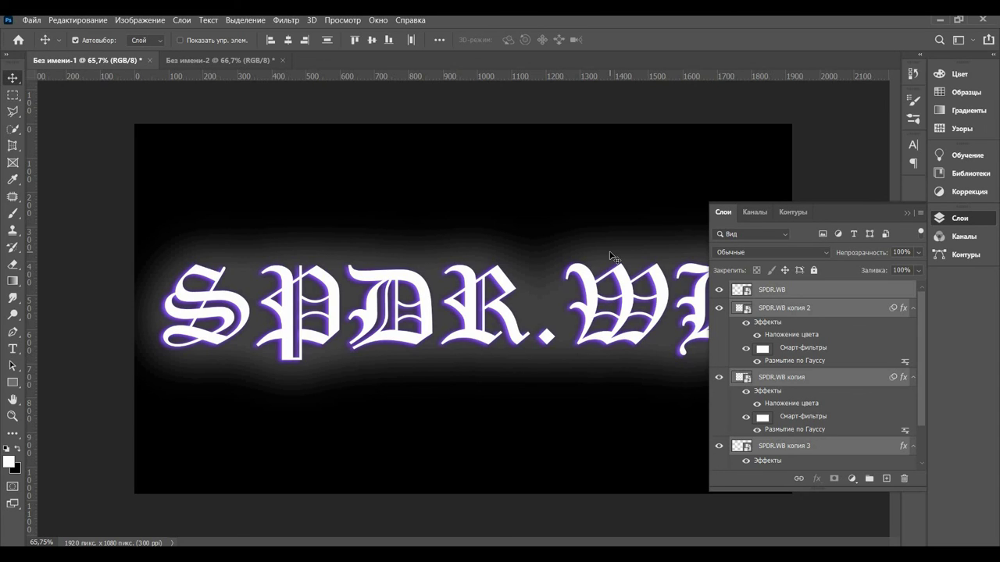
Convert the selected SPDR.WB text and glow layers into one smart object (Преобразовать в смарт-объект)
right_click(840, 301)
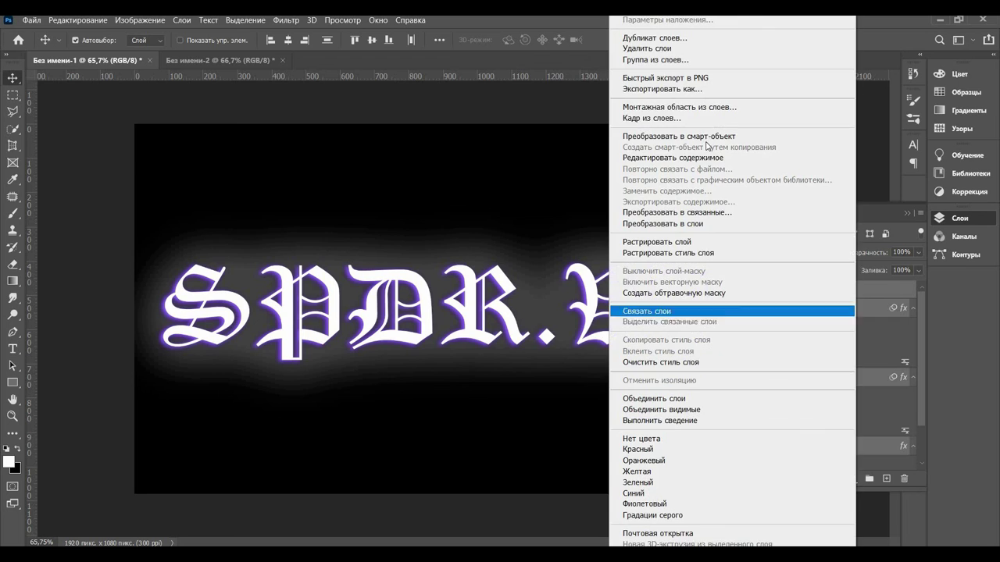
click(703, 136)
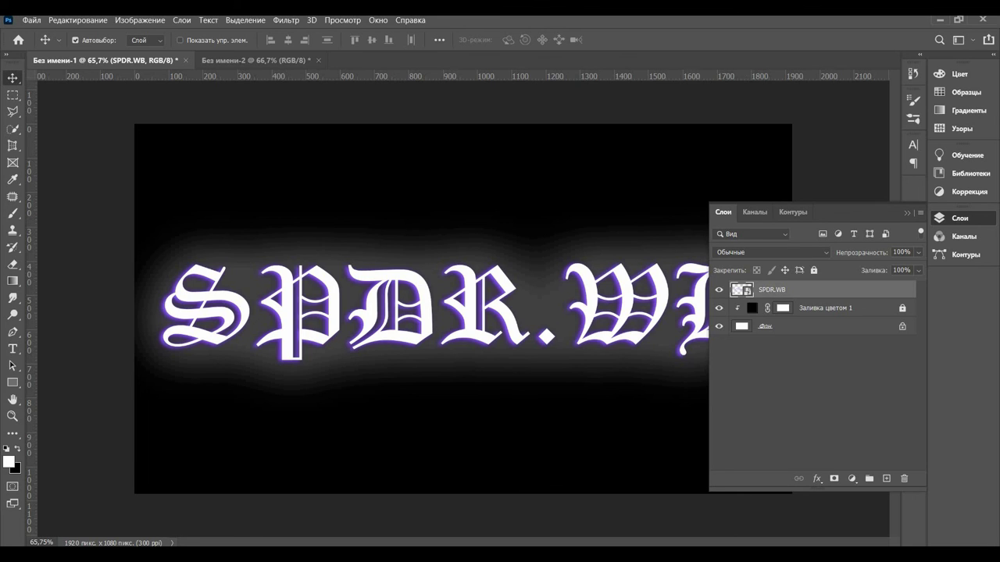
Create an 11 × 8 px document with 72 ppi resolution
click(37, 22)
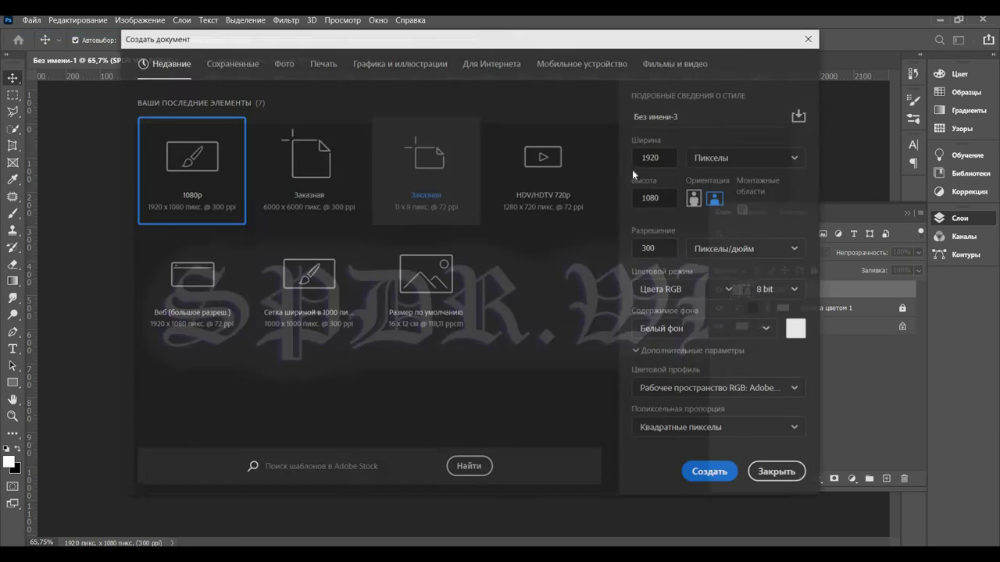
text(11)
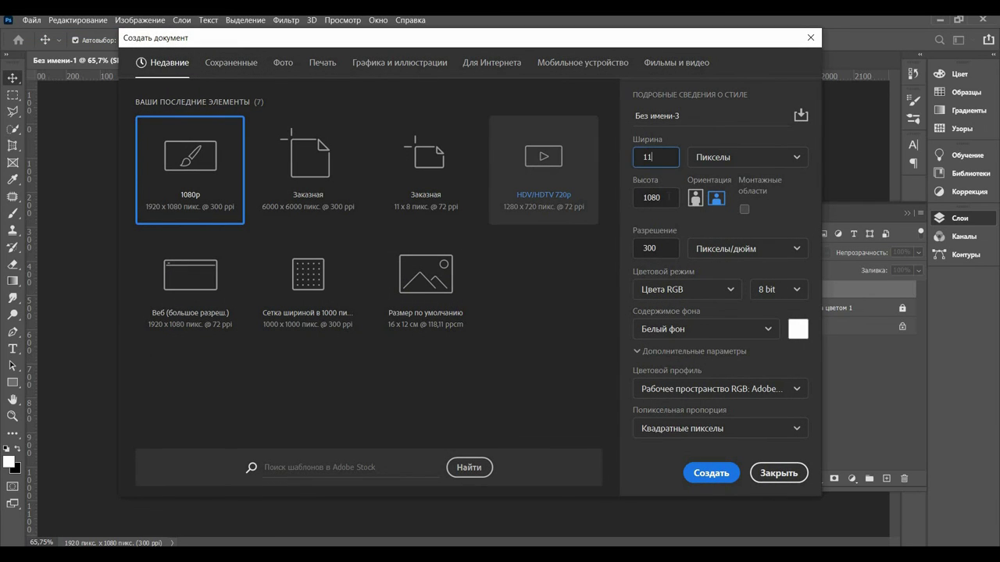
key(Tab)
text(8)
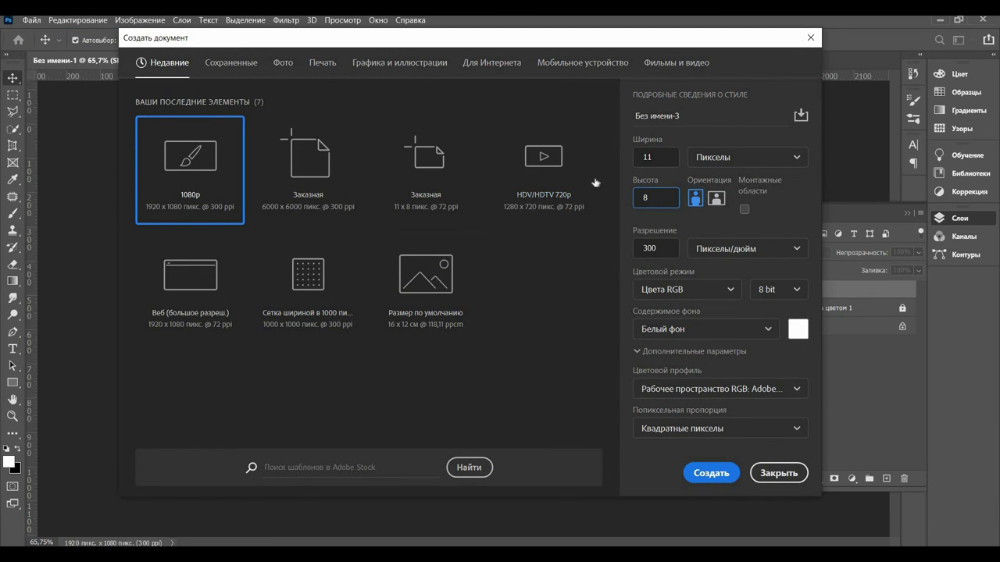
key(Tab)
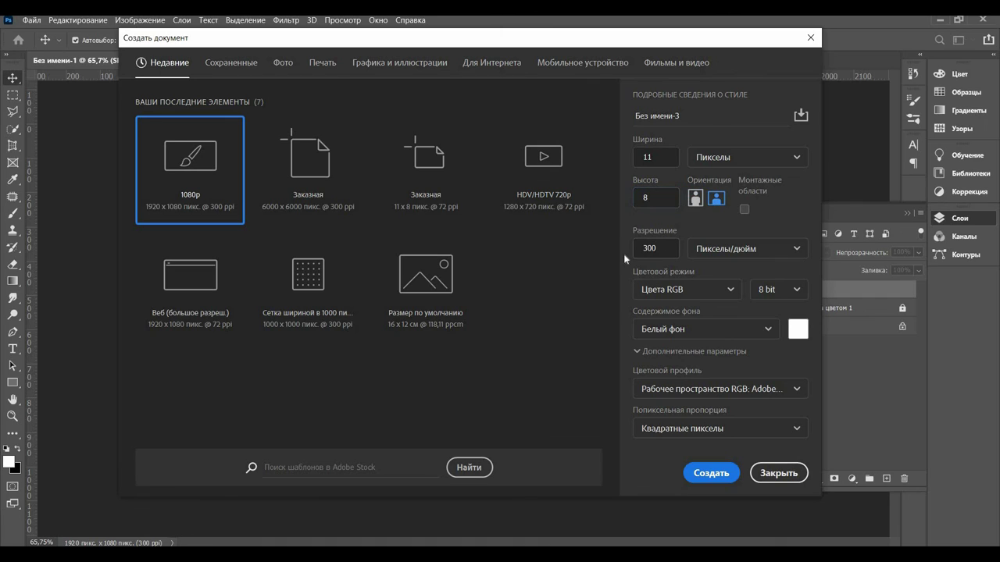
text(72)
click(725, 473)
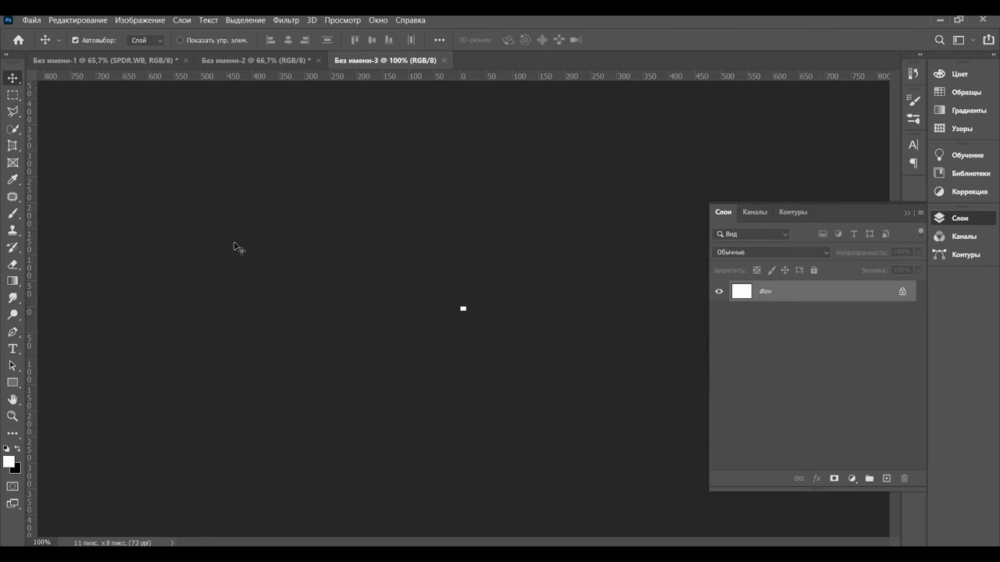
Zoom in on the 11 × 8 px canvas to about 7770%
key(z)
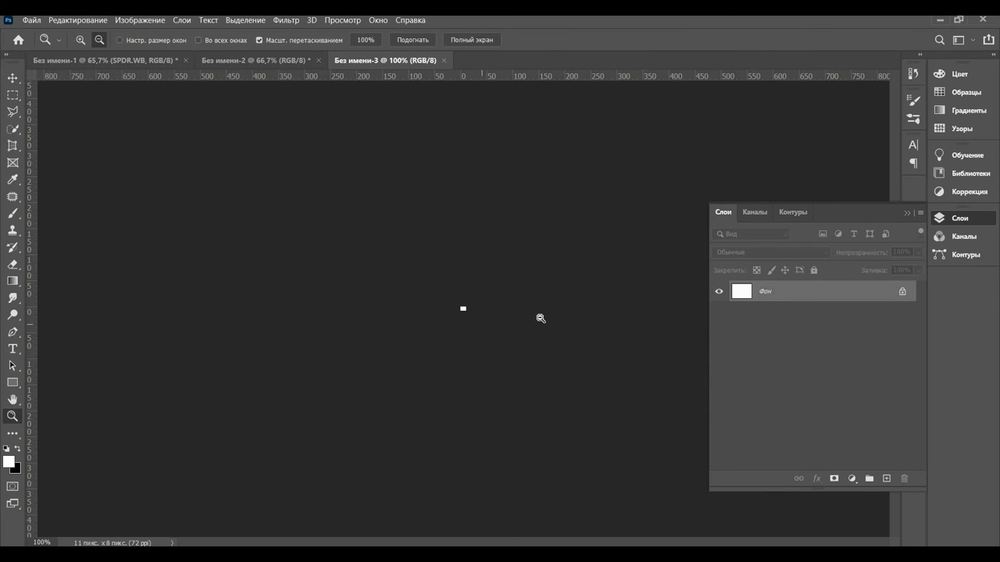
drag(580, 313, 662, 304)
scroll(662, 303, down, 1)
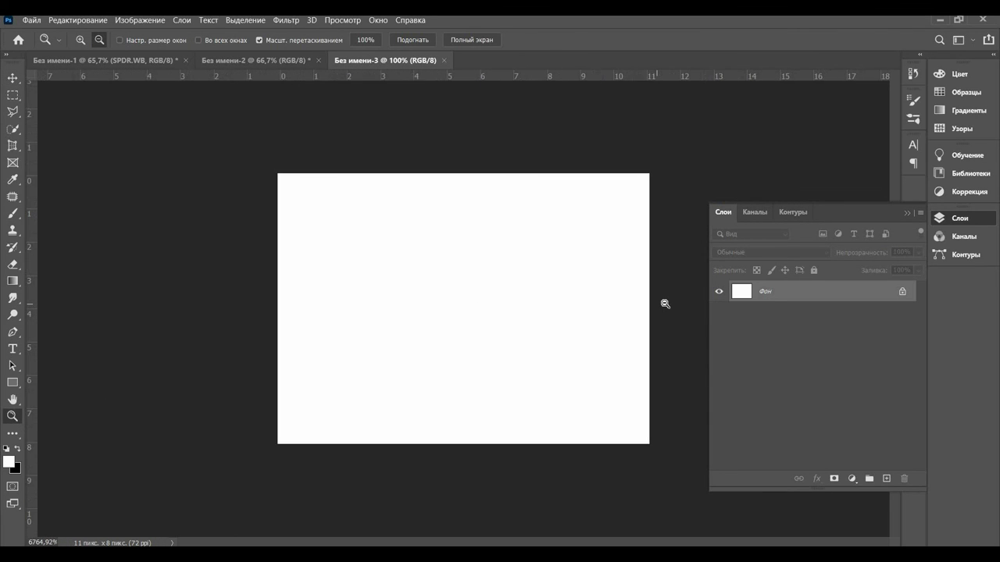
scroll(663, 304, up, 2)
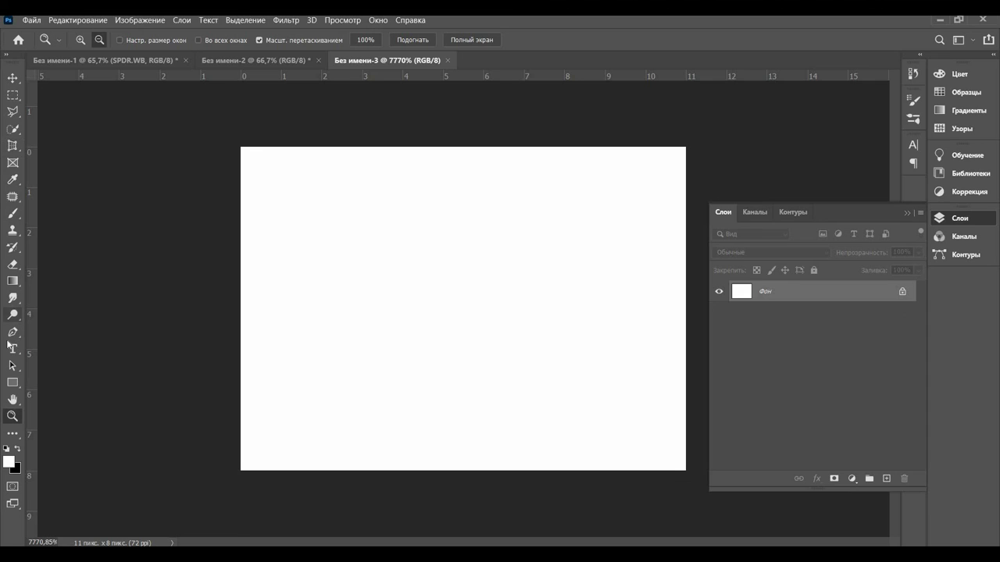
Draw a red-filled rectangle over the left part of the canvas
key(u)
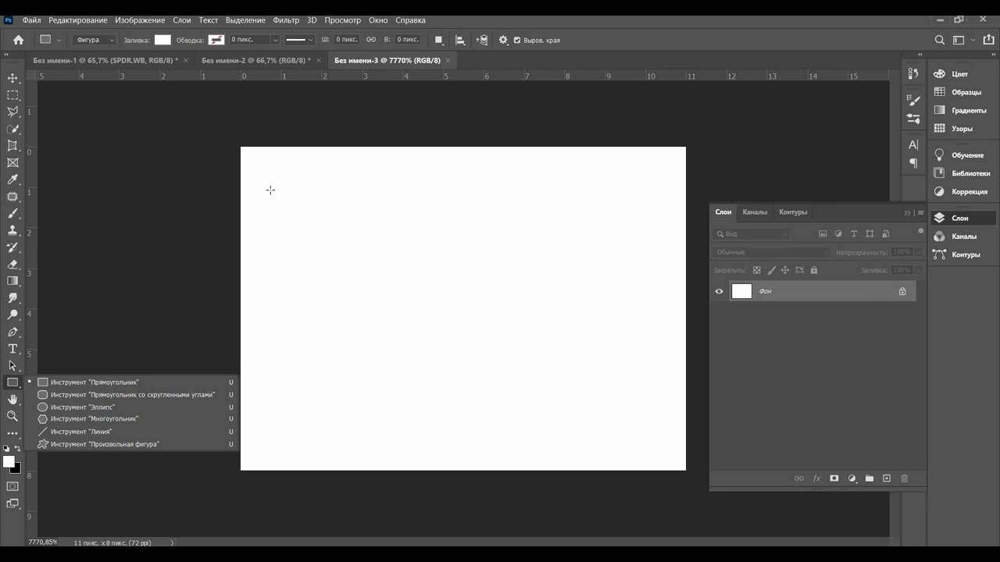
mouse_move(265, 205)
mouse_down()
mouse_move(347, 406)
mouse_move(325, 392)
mouse_up()
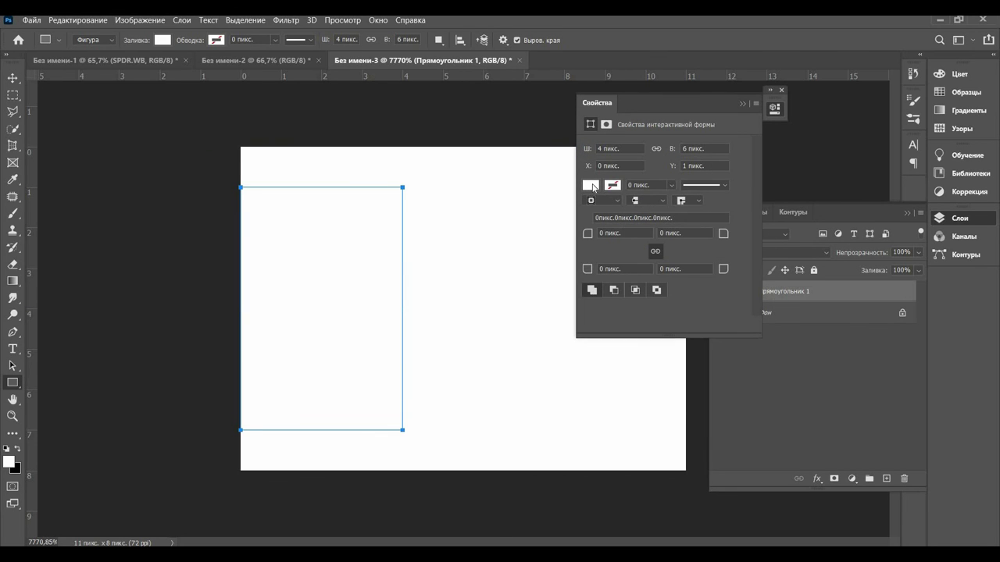
click(591, 186)
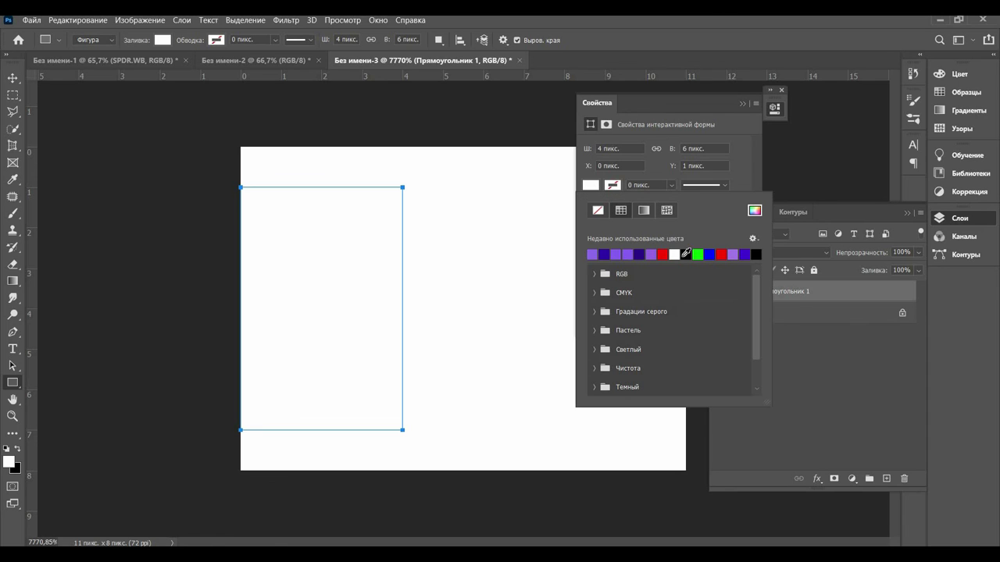
click(663, 253)
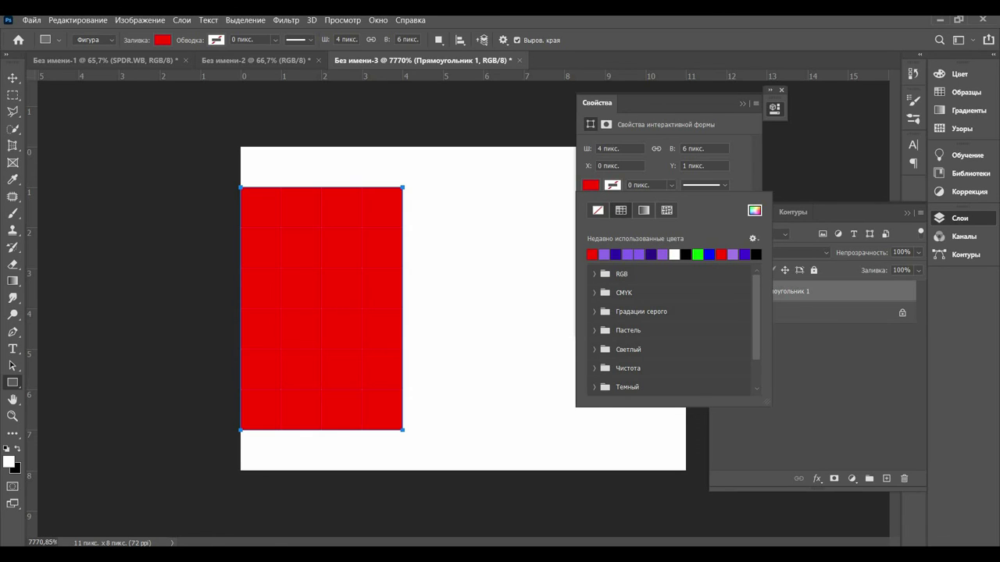
key(Escape)
click(606, 200)
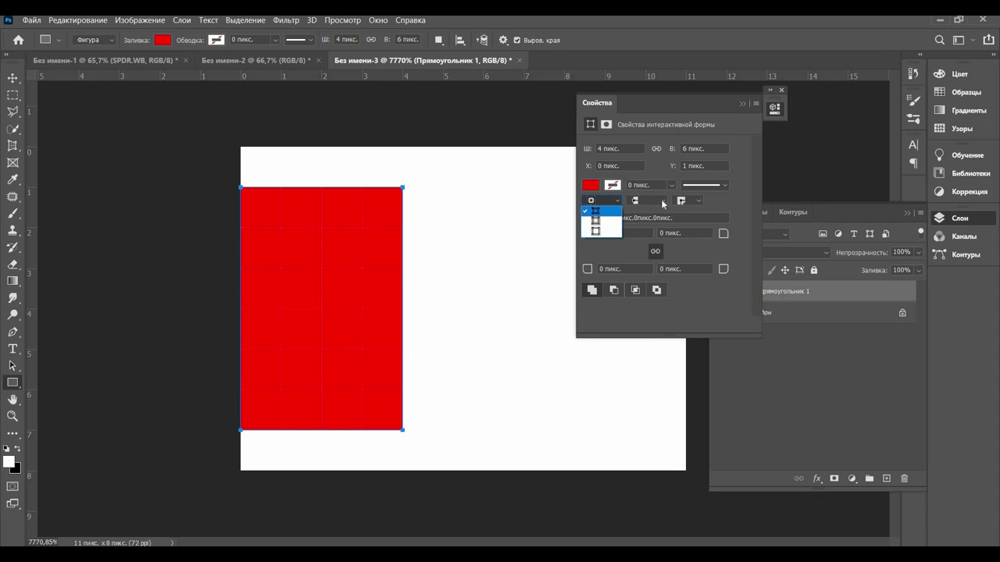
click(662, 204)
click(628, 218)
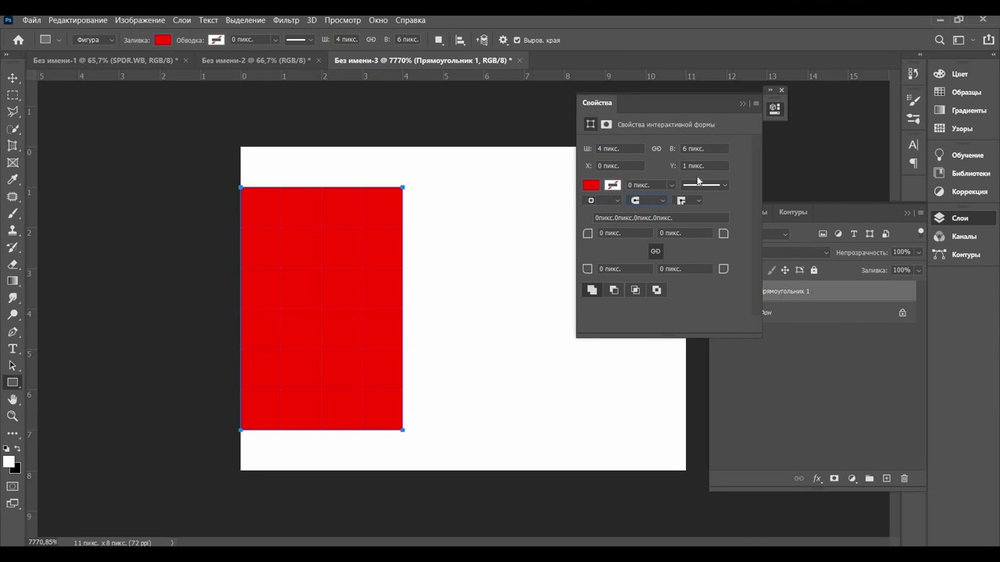
key(Escape)
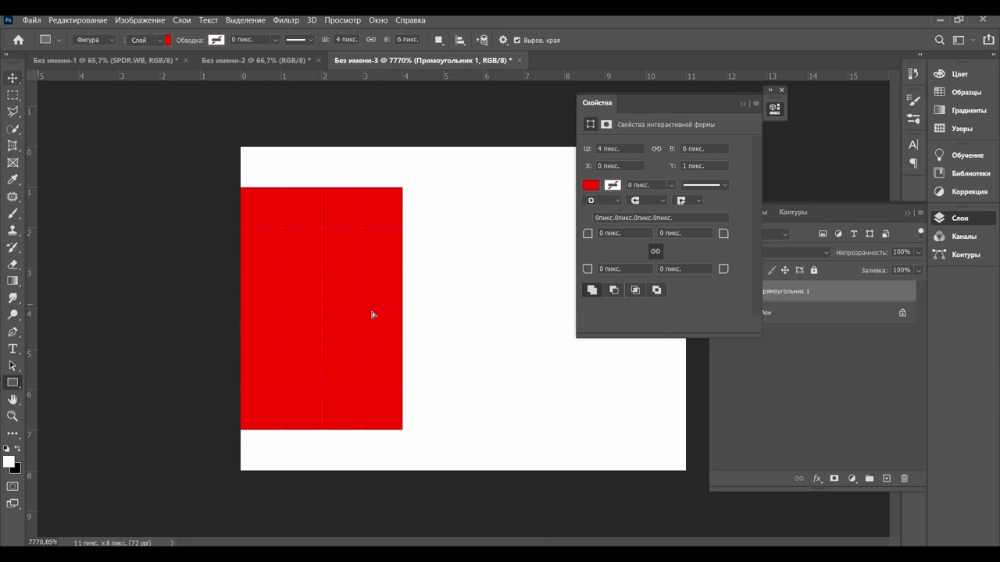
Shift the rectangle one pixel right, narrow it to 75% width, and place a copy beside it
key(v)
drag(377, 312, 423, 295)
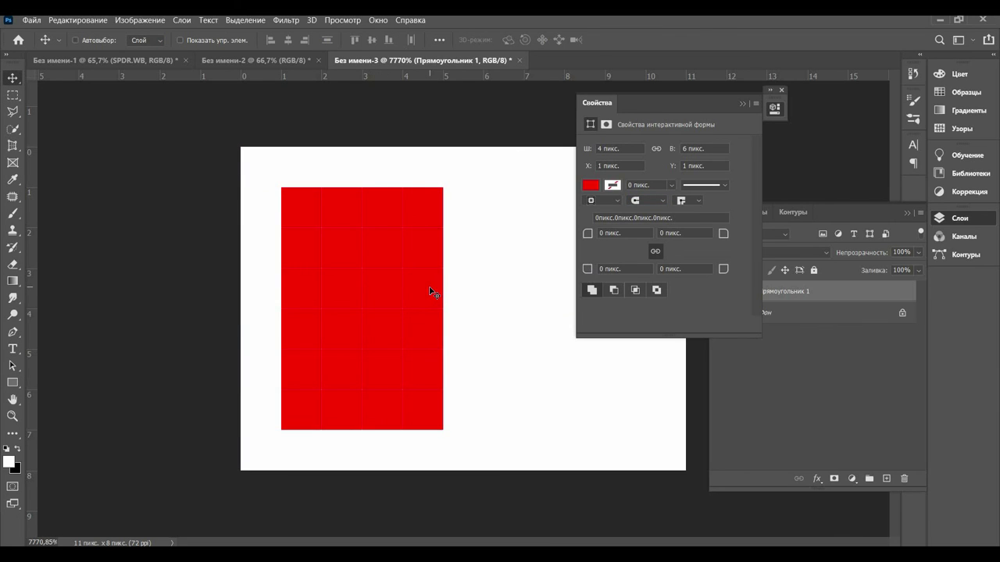
key(ctrl+t)
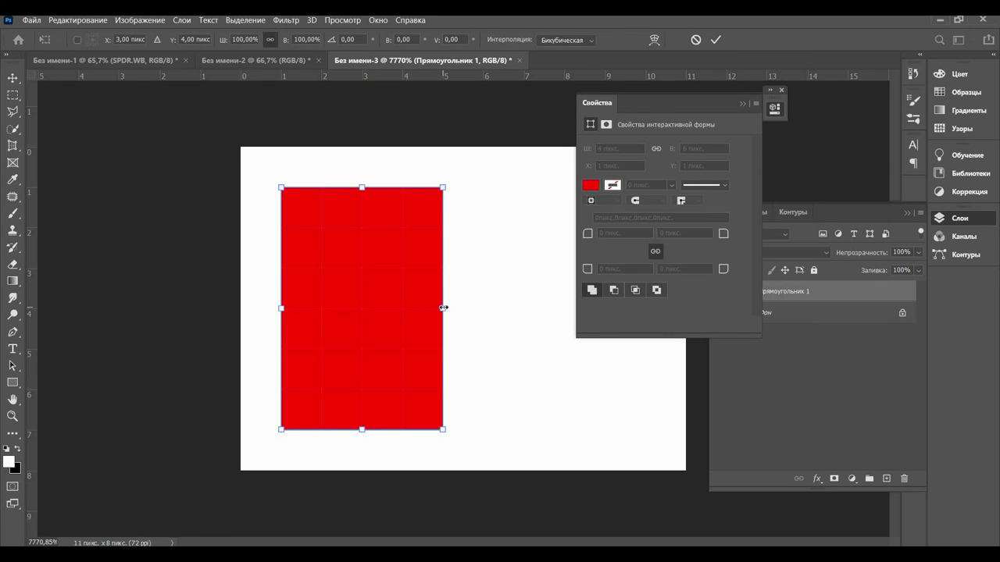
drag(414, 310, 398, 309)
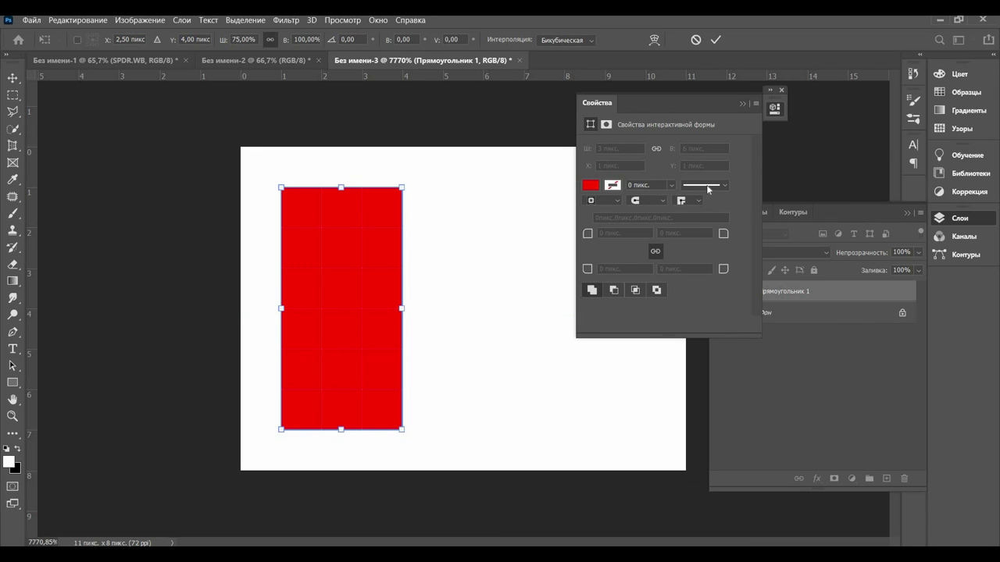
click(13, 77)
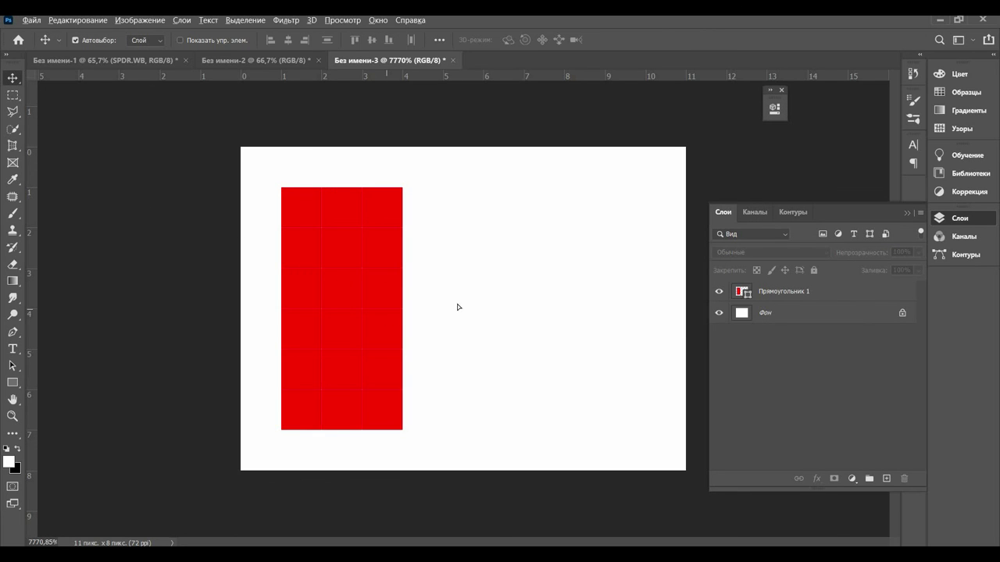
mouse_move(458, 305)
mouse_down()
mouse_move(530, 299)
mouse_move(516, 297)
mouse_up()
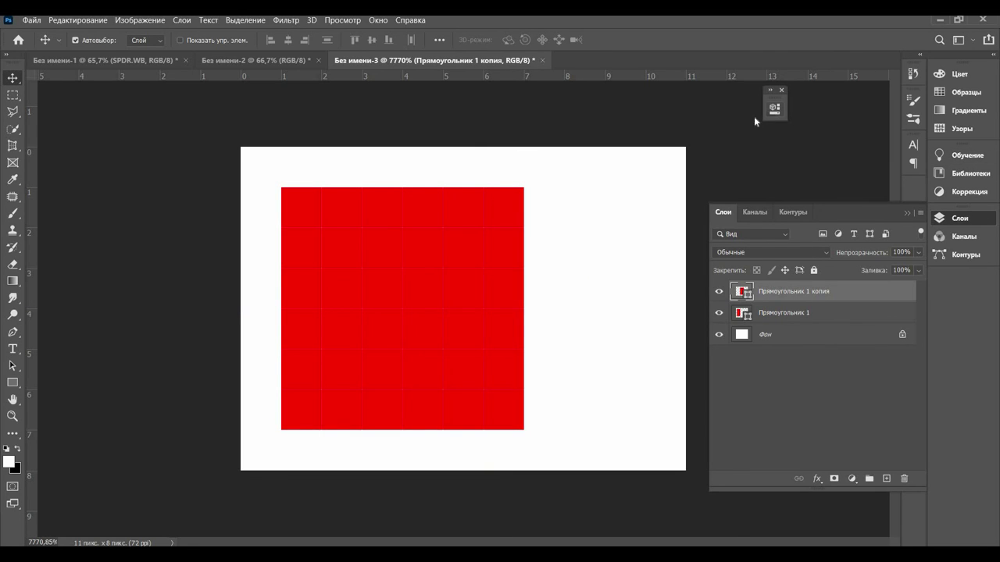
Recolour the copied rectangle's fill dark blue
click(775, 109)
click(590, 185)
click(700, 253)
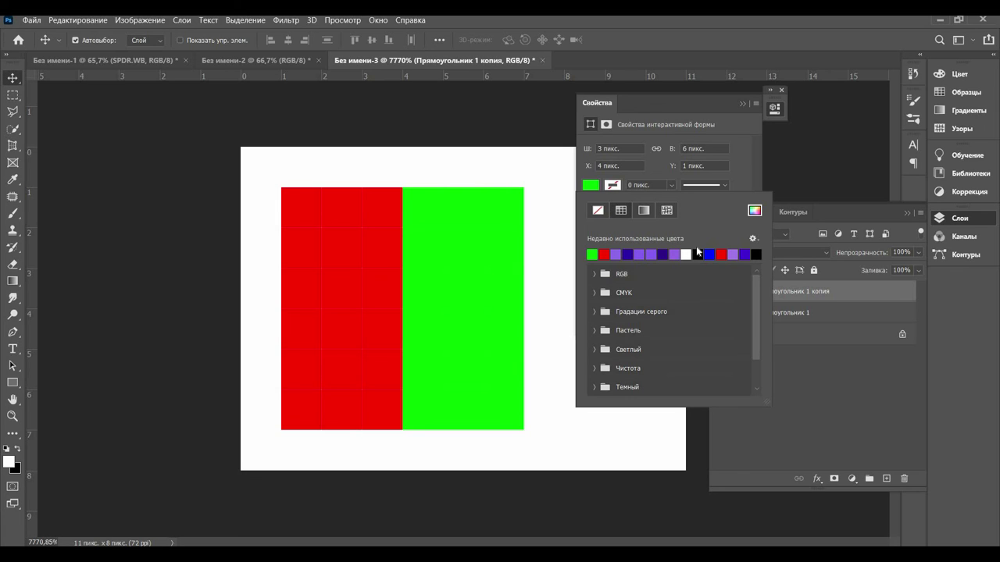
click(627, 254)
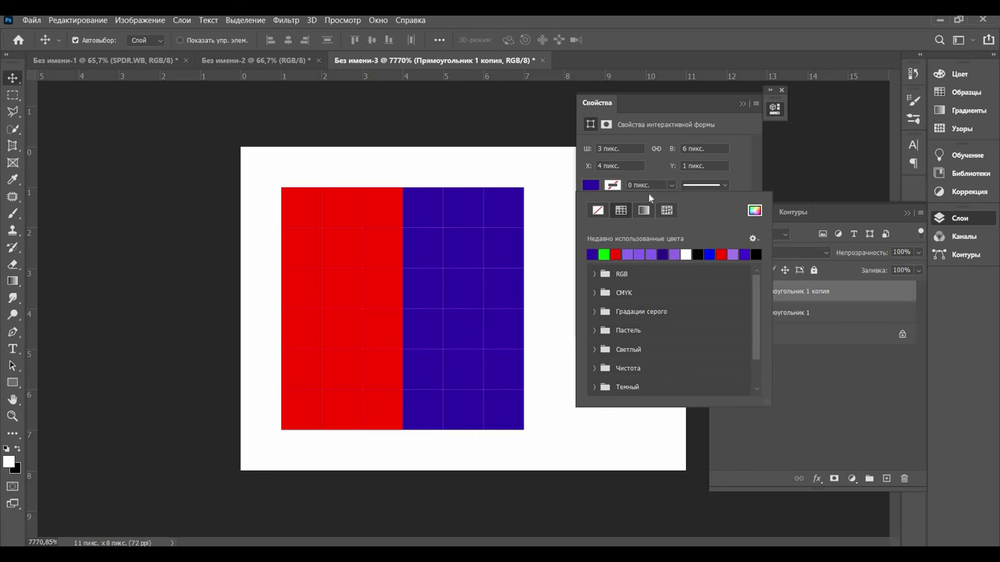
click(736, 182)
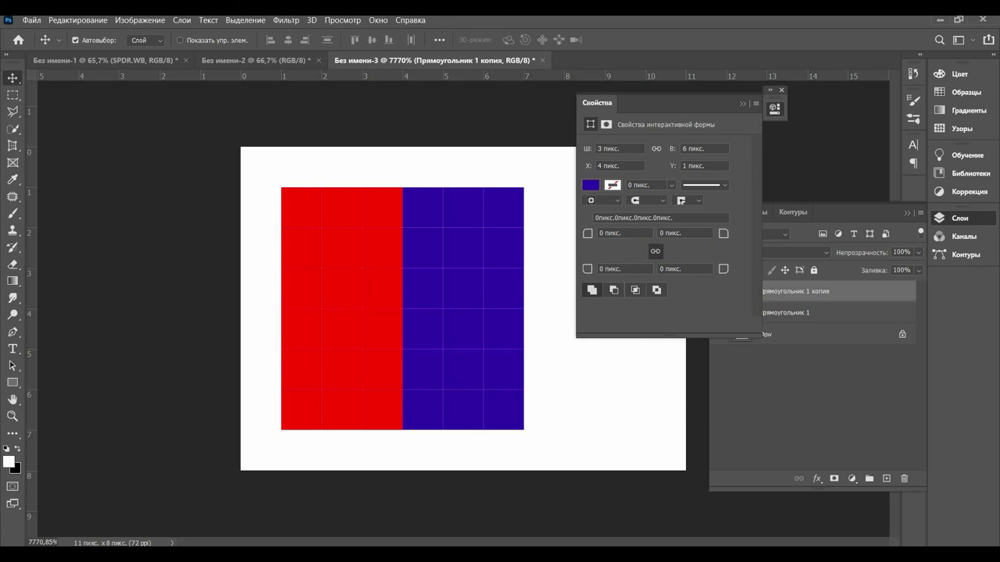
Set a 1 px corner radius on the blue and red rectangles
click(617, 233)
key(BackSpace)
text(.5)
key(Return)
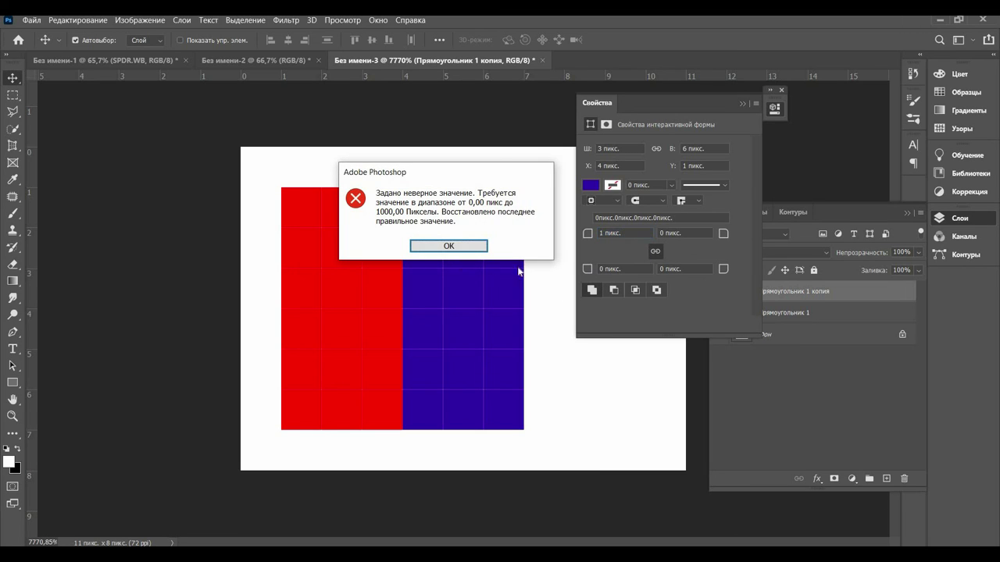
key(Return)
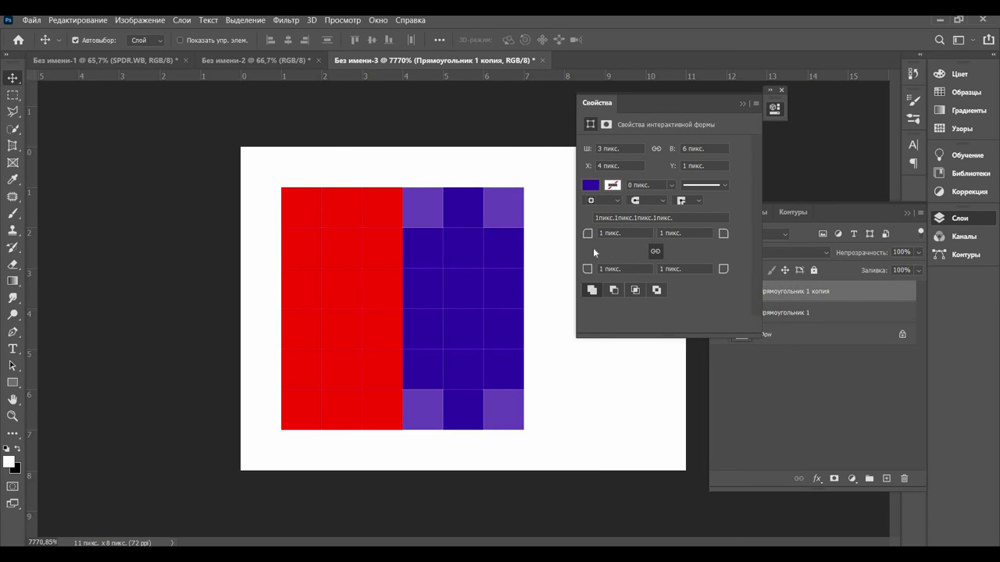
click(340, 216)
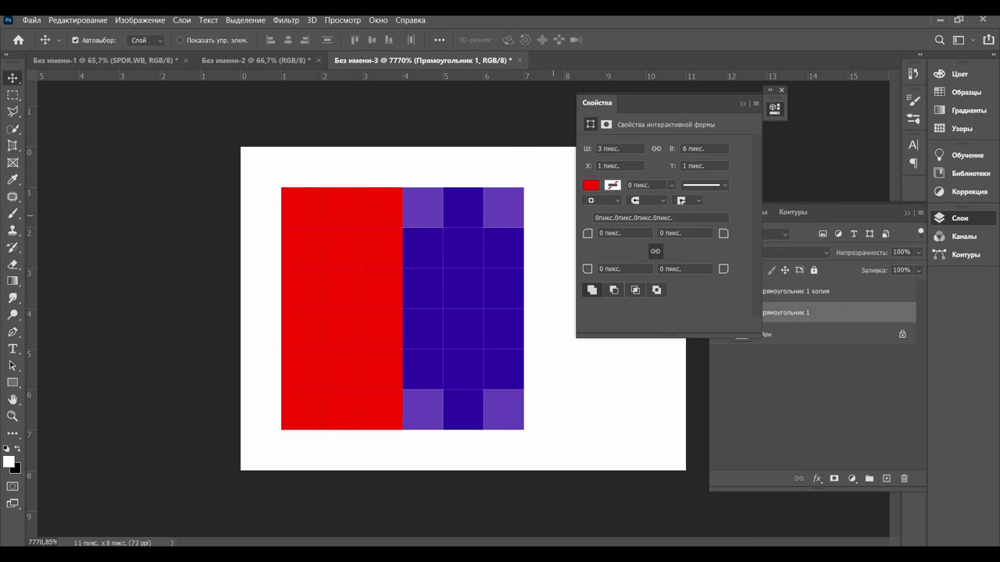
text(1)
key(Return)
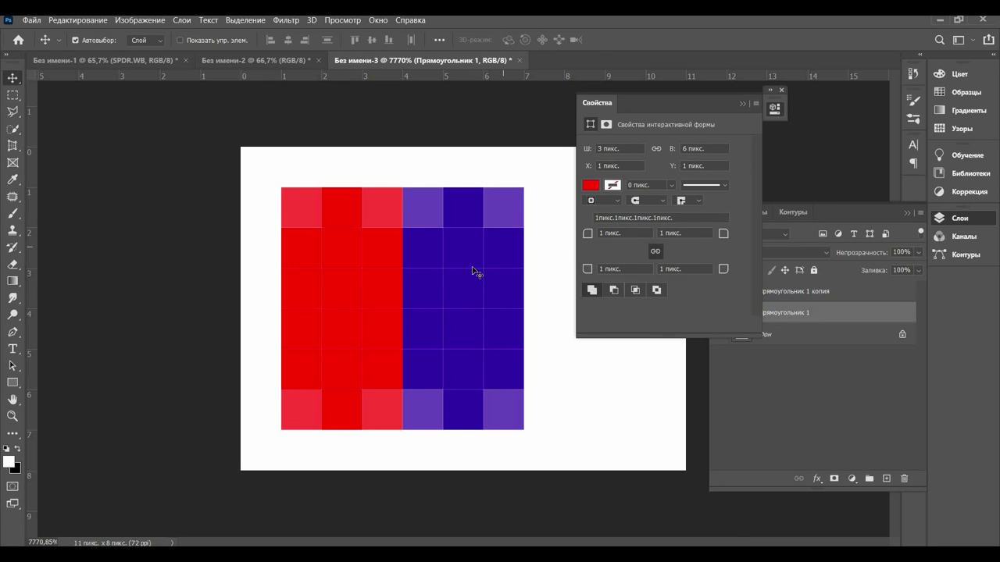
Make a green test copy of the blue rectangle further right, then delete it
key(ctrl)
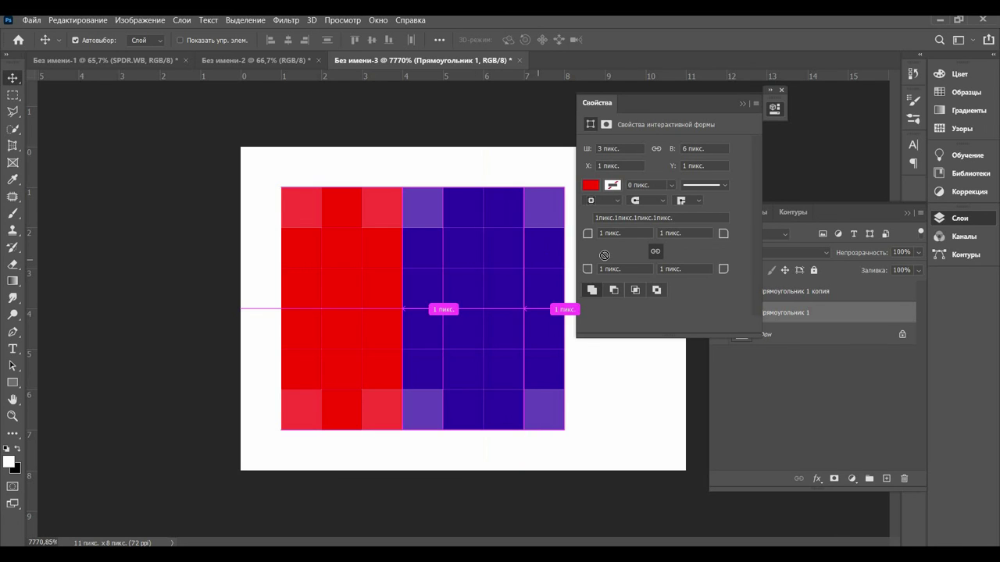
drag(495, 223, 576, 223)
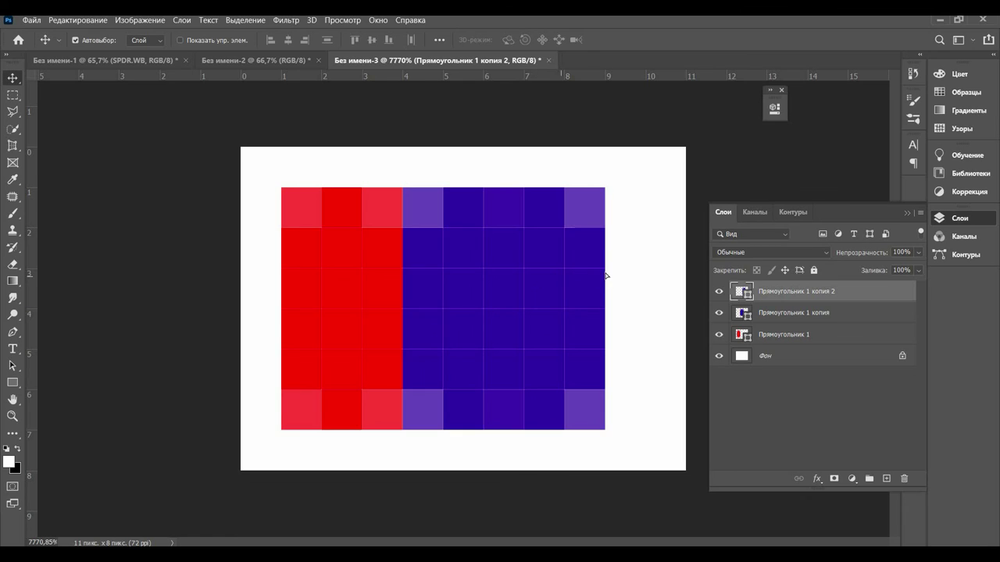
drag(534, 279, 612, 277)
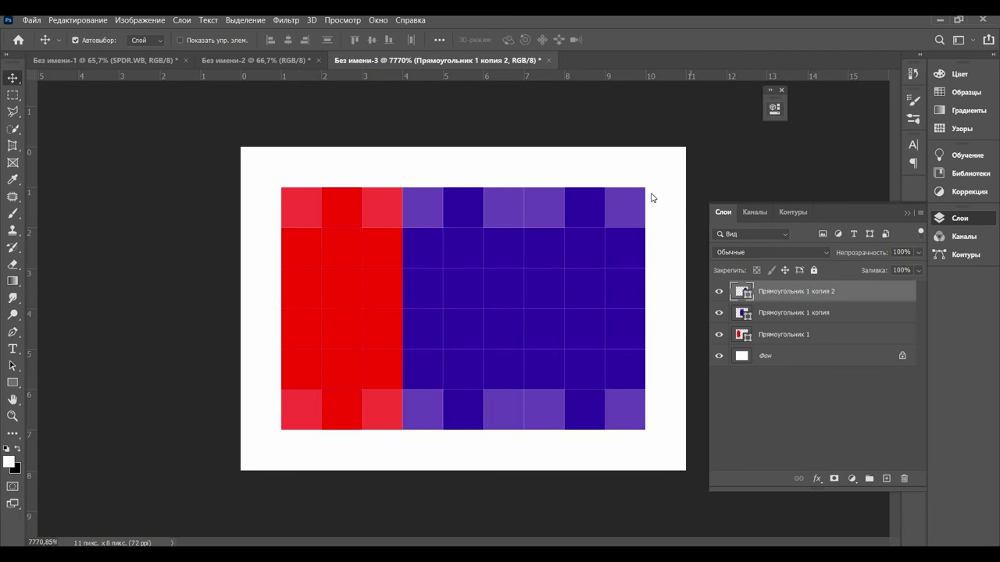
click(591, 185)
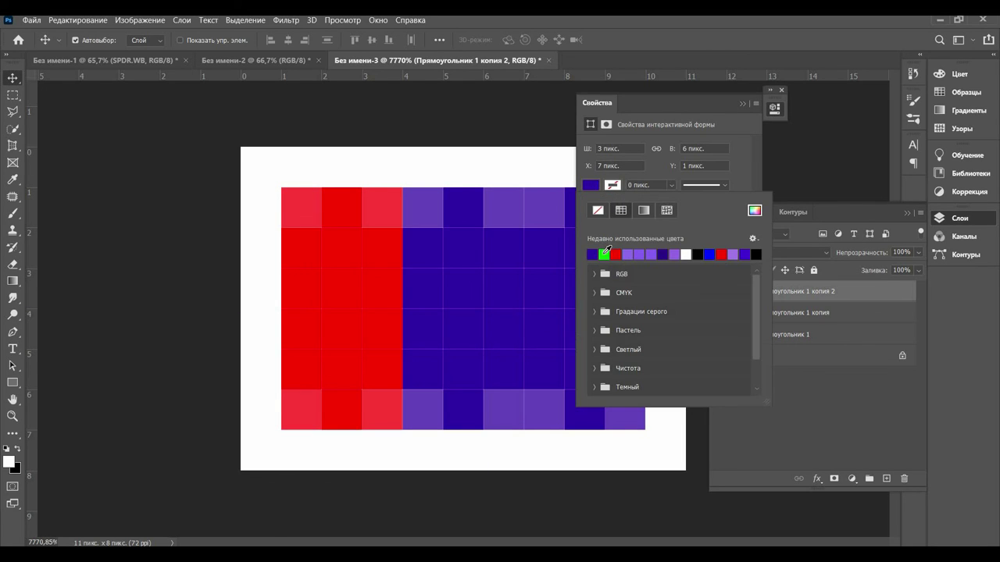
click(592, 255)
key(Escape)
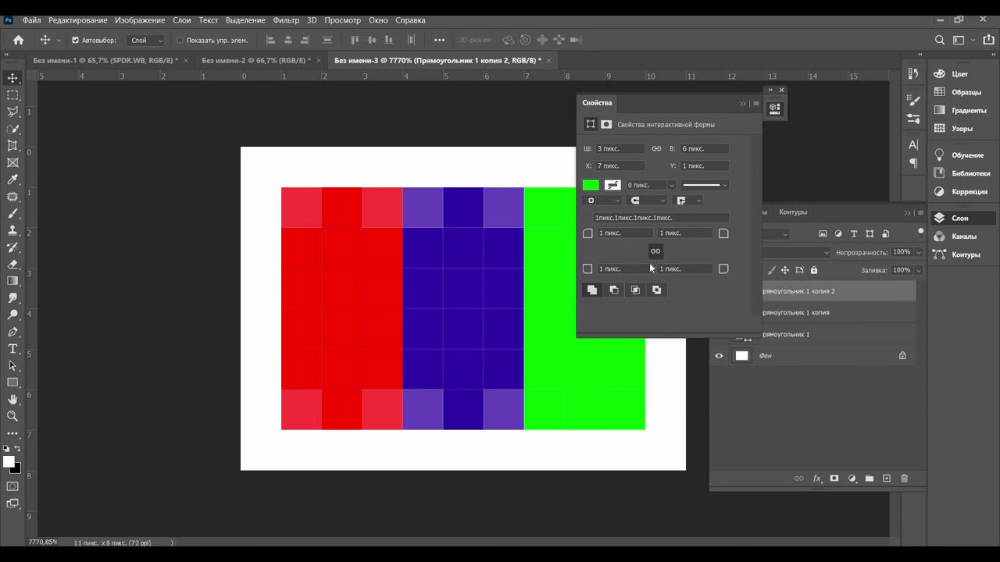
click(568, 260)
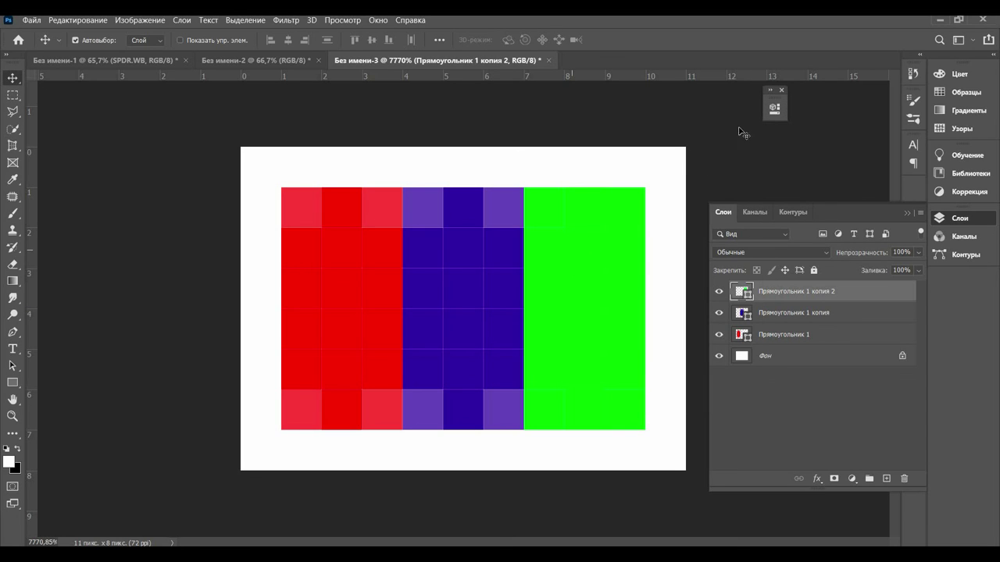
click(774, 109)
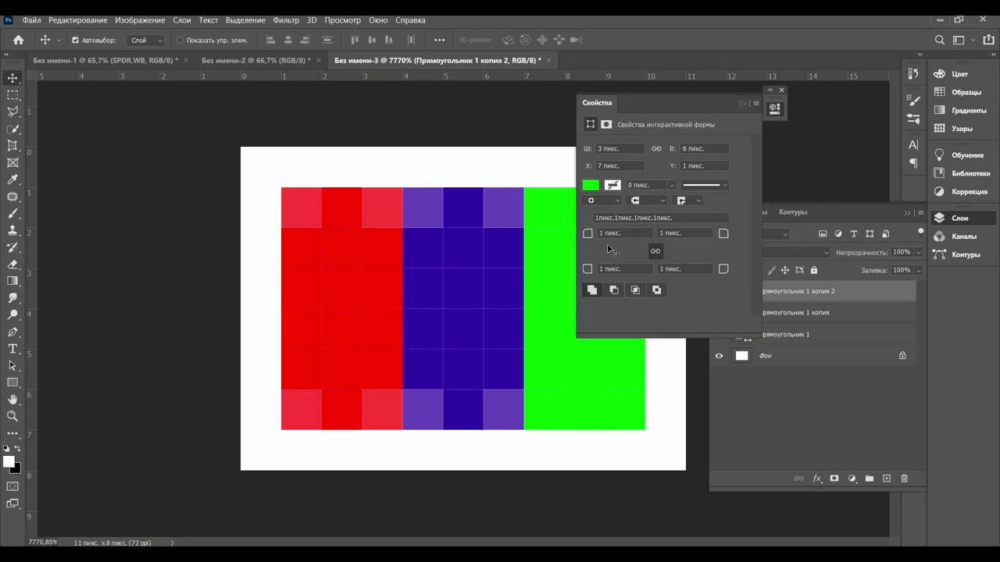
key(Delete)
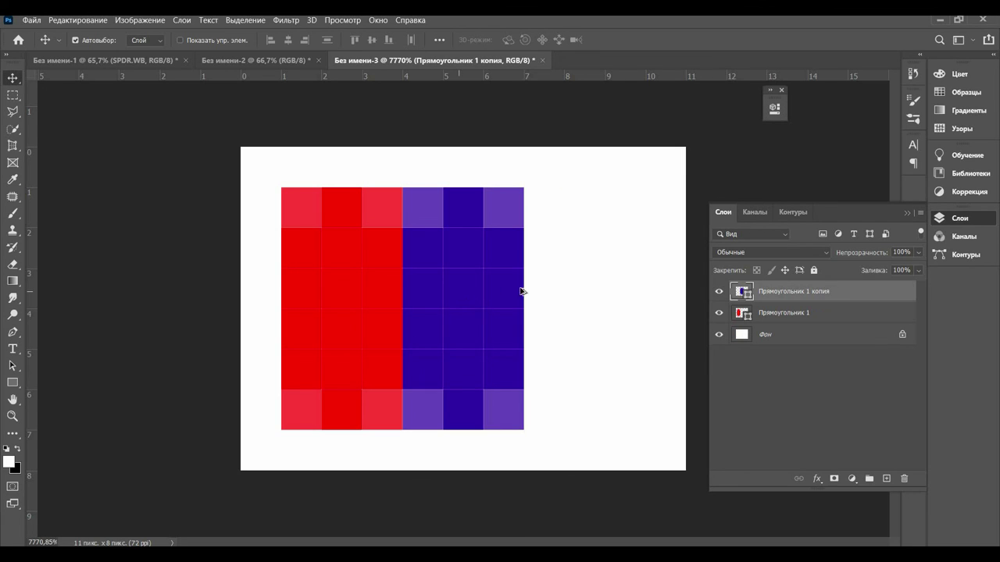
Duplicate the blue rectangle to its right and fill the copy bright green
drag(522, 291, 613, 261)
click(773, 110)
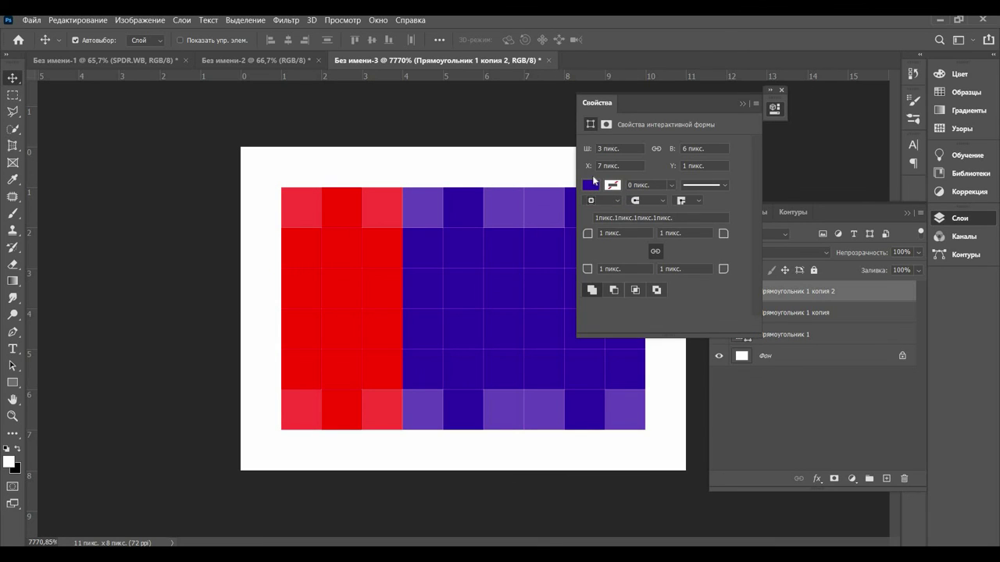
click(591, 185)
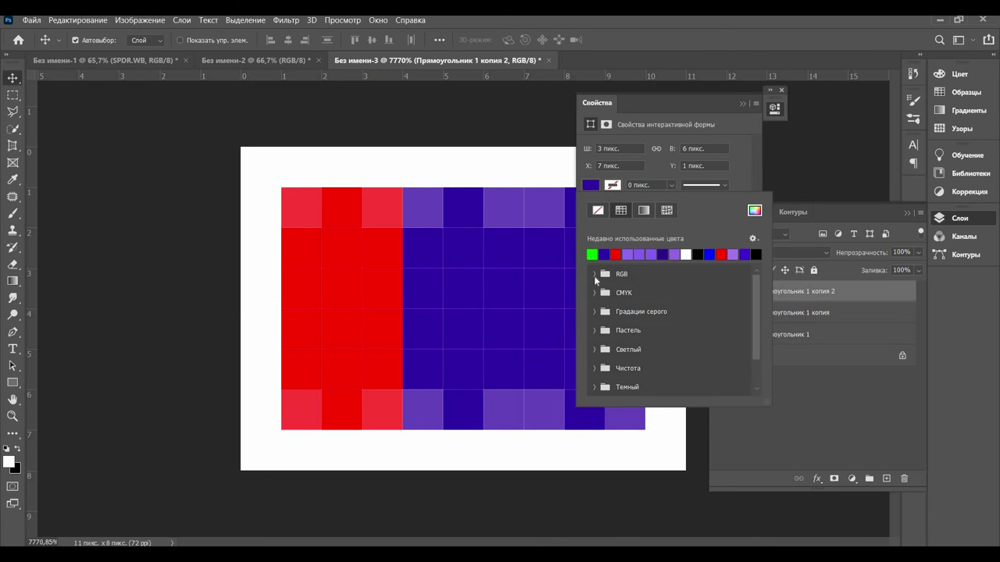
click(617, 275)
click(629, 289)
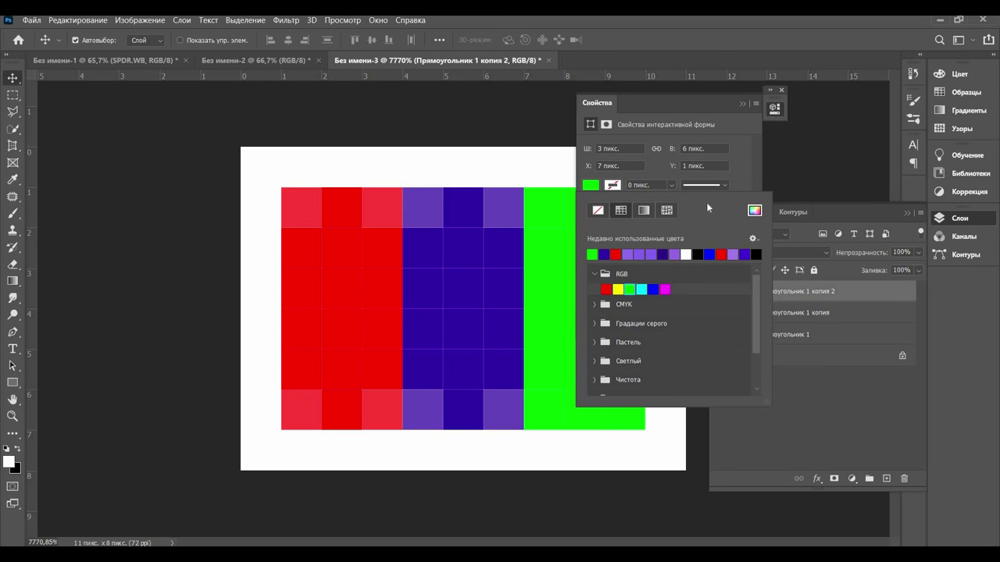
click(733, 169)
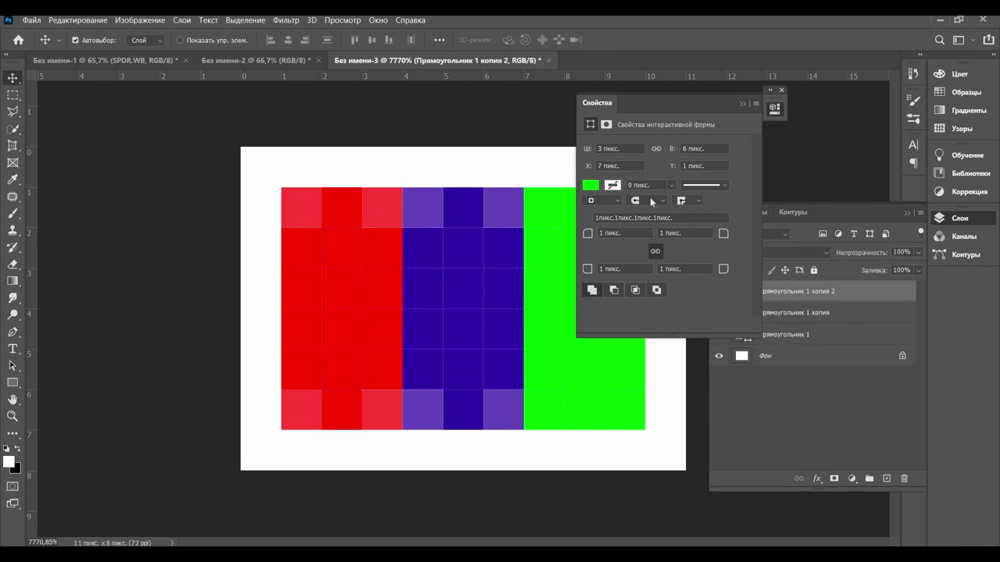
click(650, 197)
click(647, 220)
Set a 1.5 px corner radius on the green, blue and red rectangles
click(603, 233)
text(,5)
key(Return)
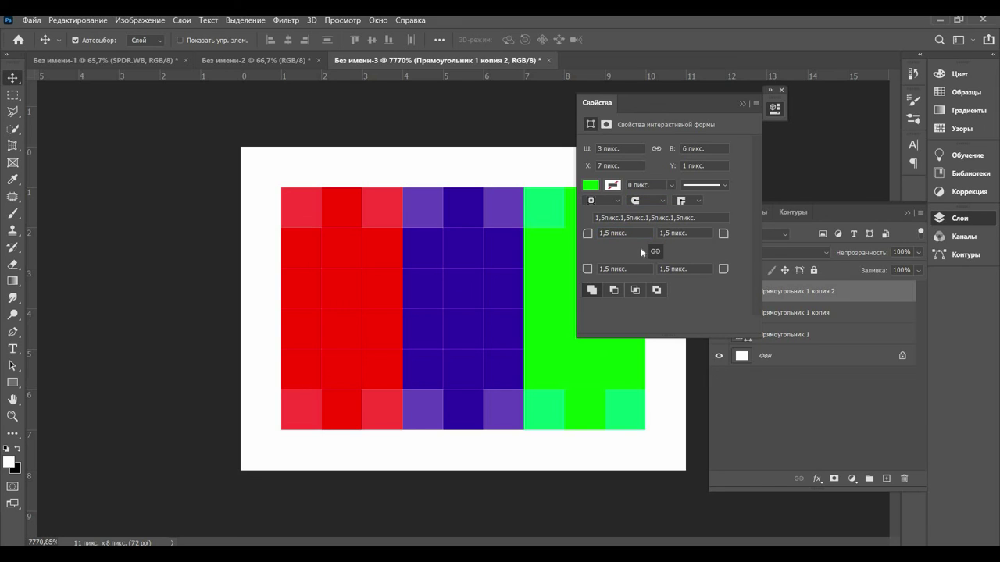
click(465, 215)
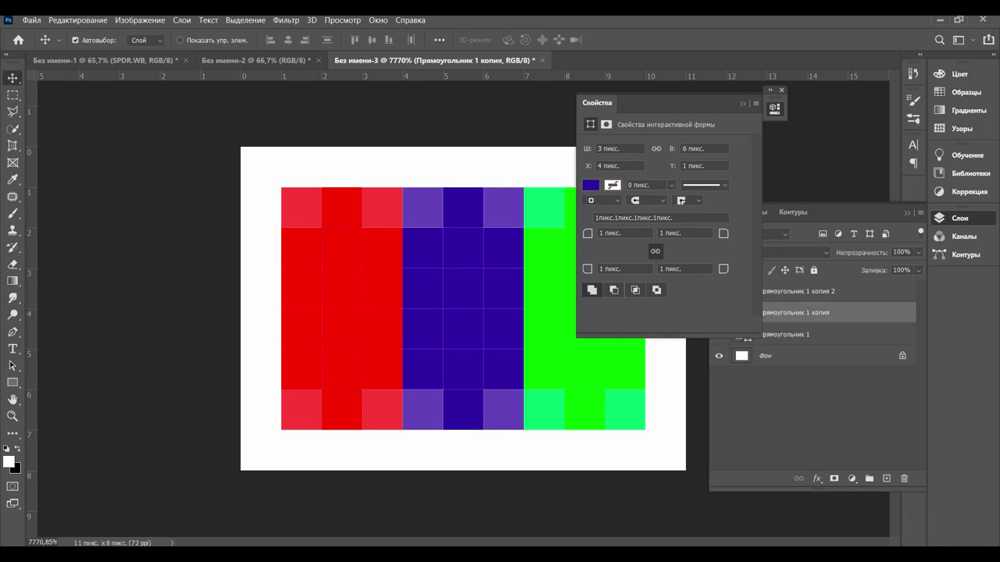
click(638, 240)
text(,5)
key(Return)
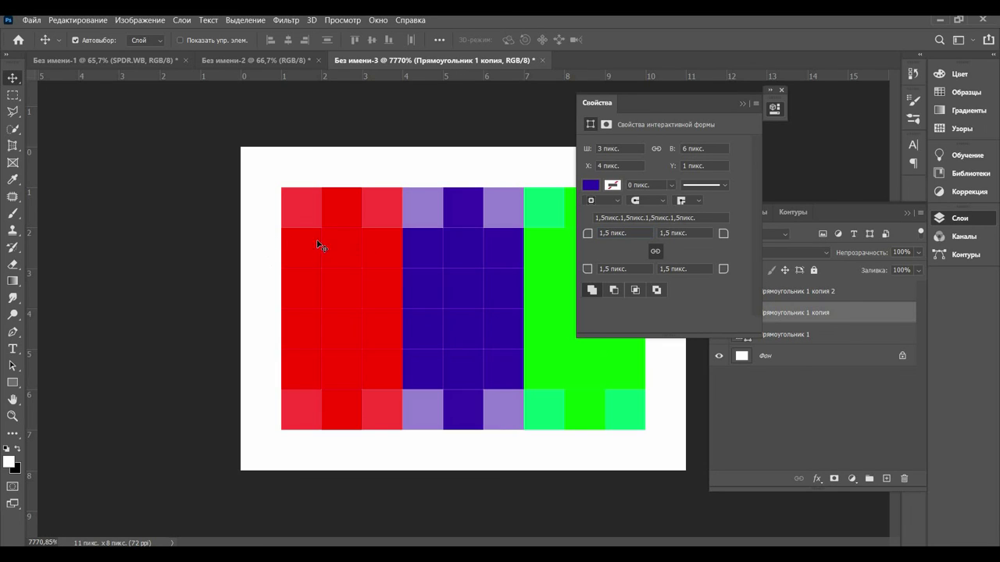
click(315, 243)
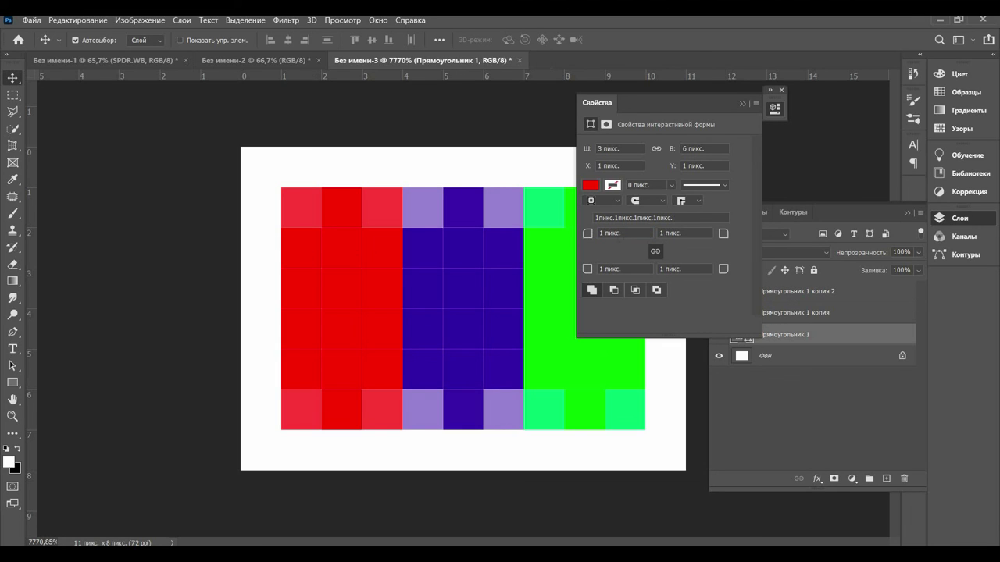
text(,5)
key(Return)
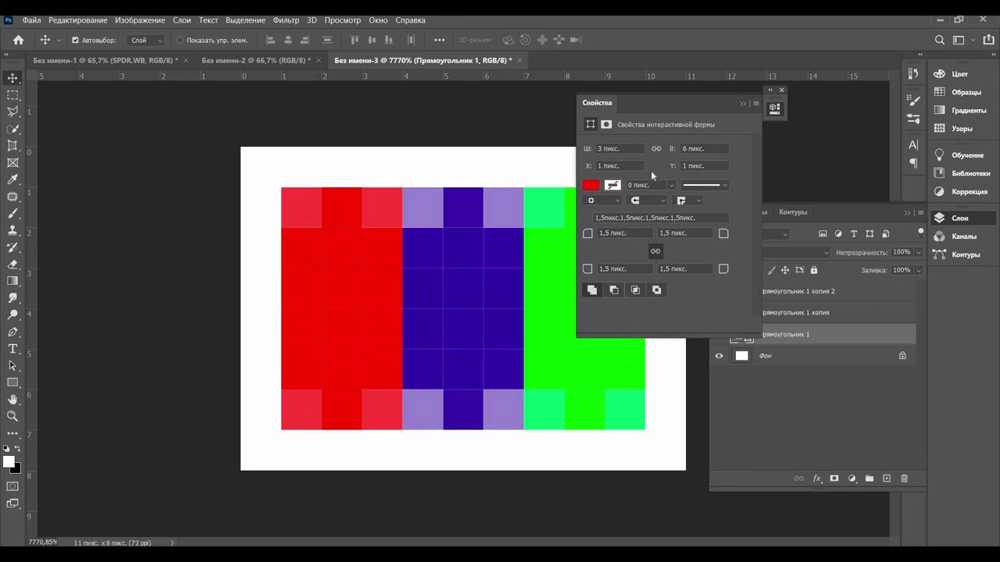
click(742, 105)
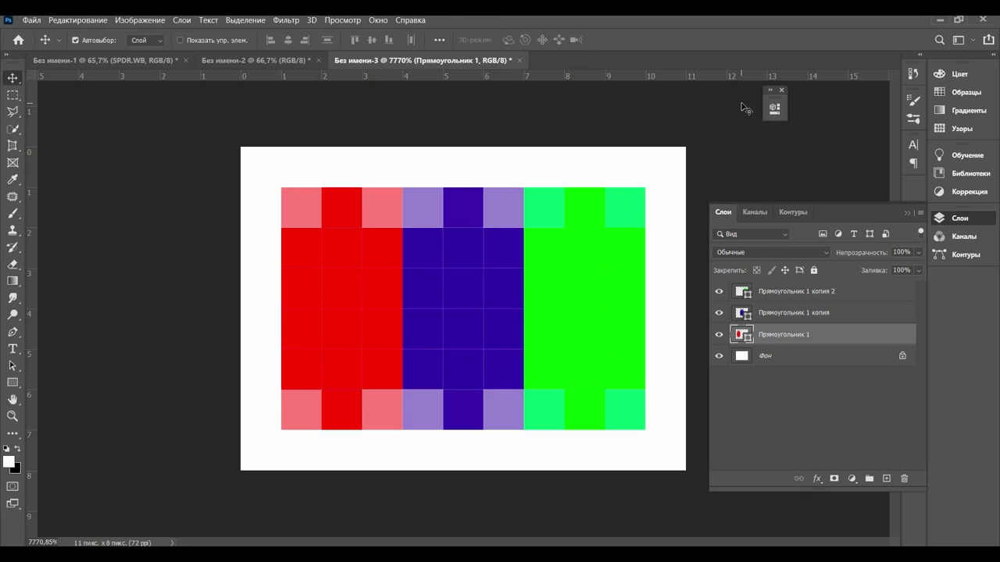
Define the 11 × 8 px tile as a pattern named '1' via Edit > Define Pattern
click(83, 22)
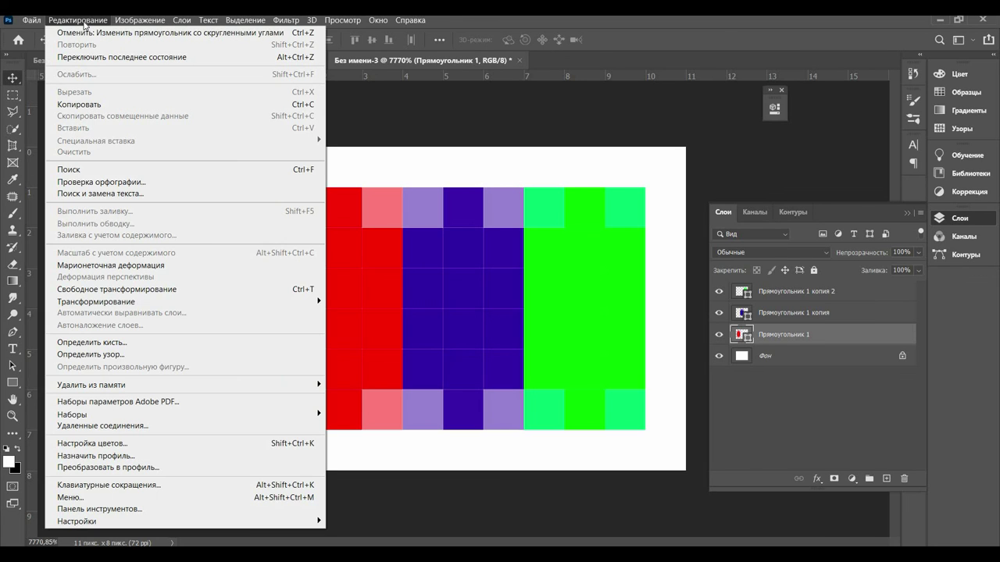
click(139, 357)
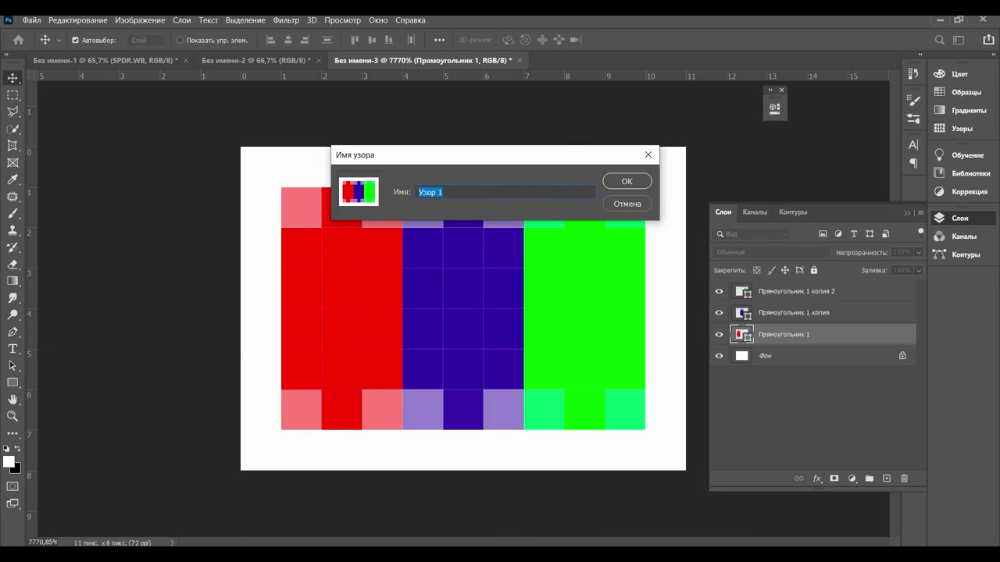
text(1)
click(625, 181)
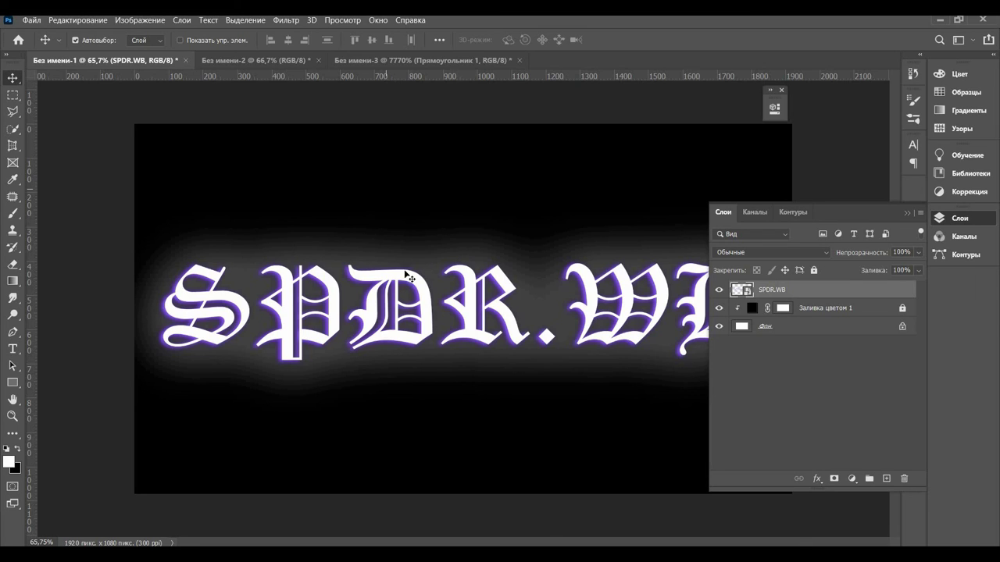
Add a new empty layer, 'Слой 1', above the SPDR.WB smart object
click(885, 478)
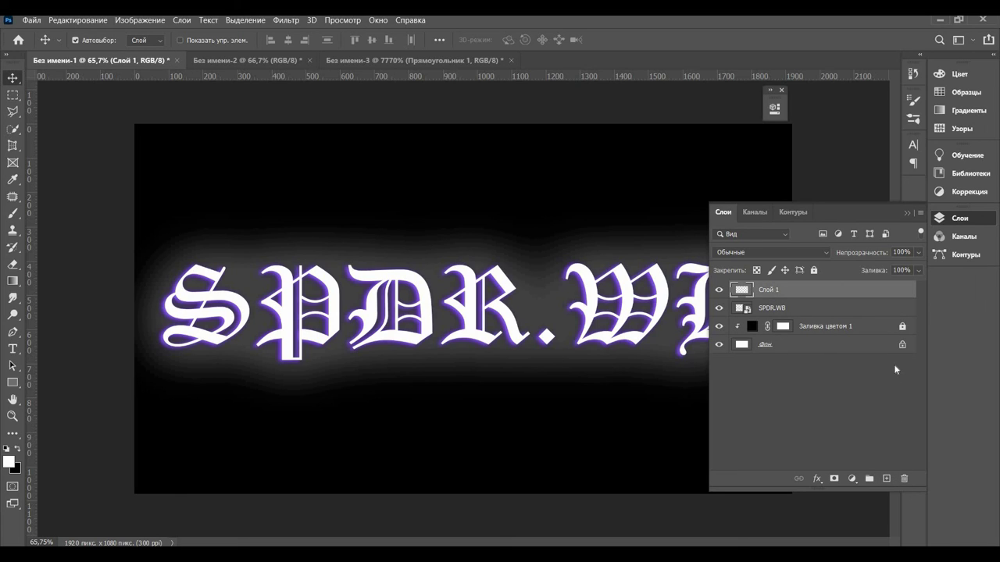
click(95, 20)
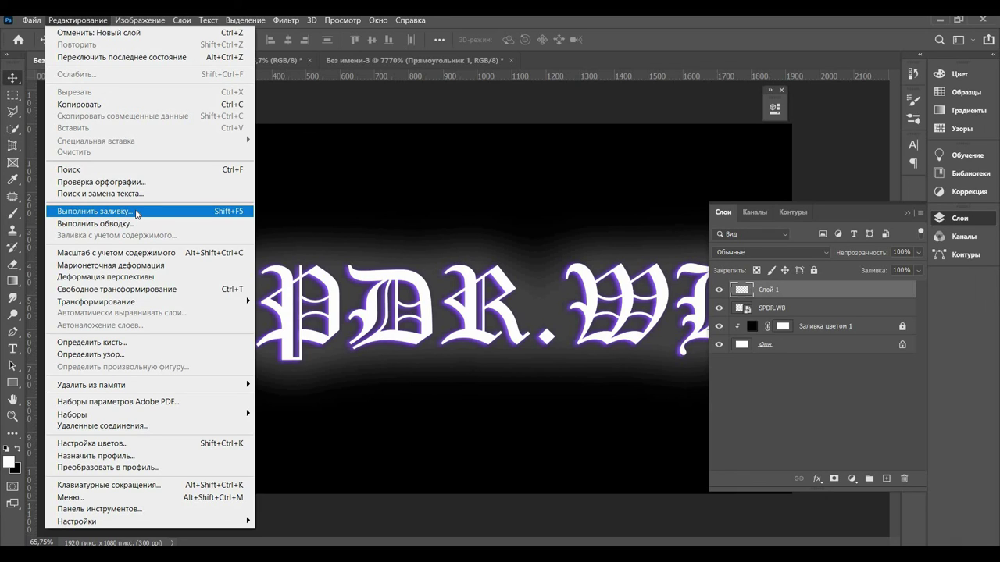
Set up an Edit > Fill with the custom red-blue-green pixel pattern and Script Brick Fill enabled
click(137, 214)
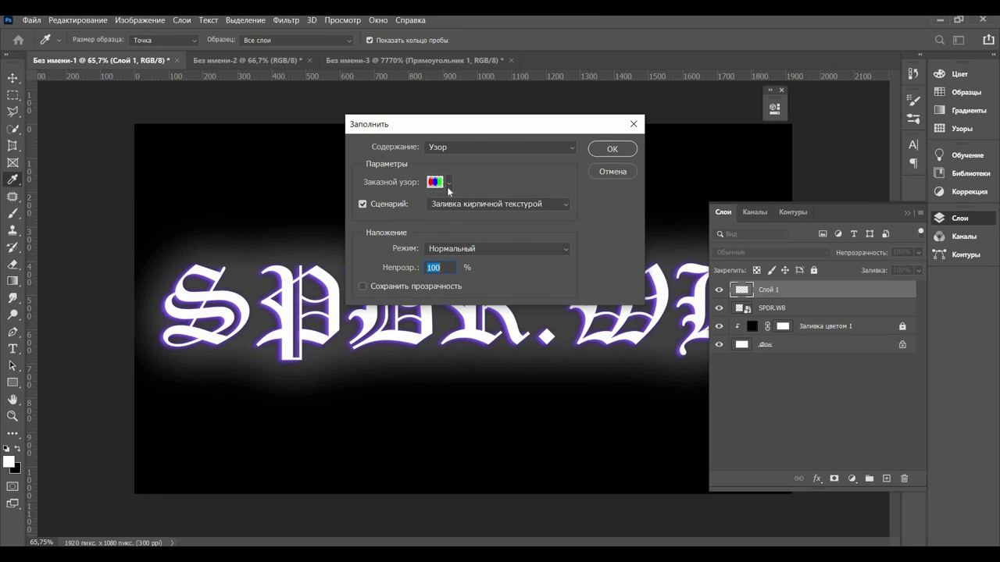
click(448, 184)
click(373, 267)
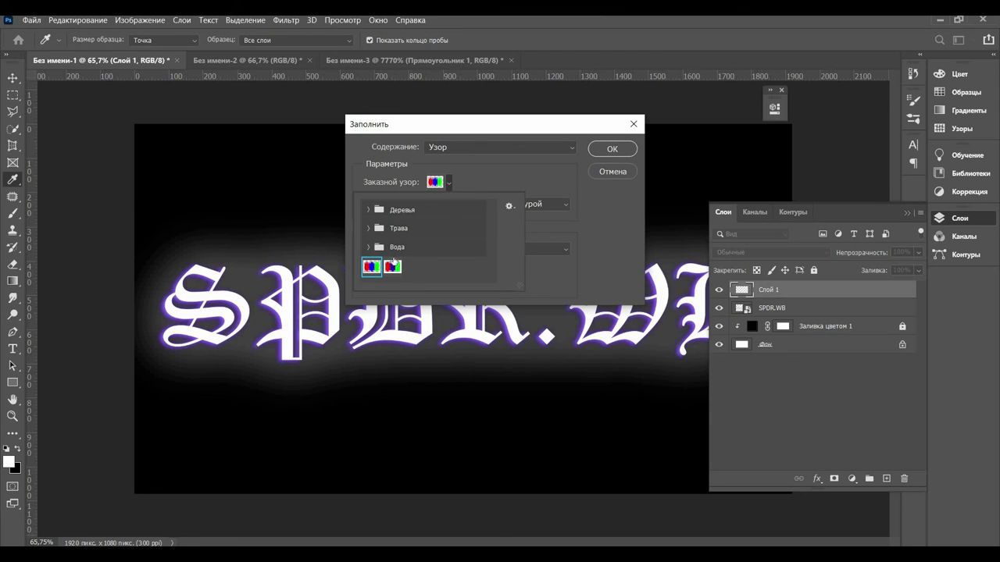
click(476, 187)
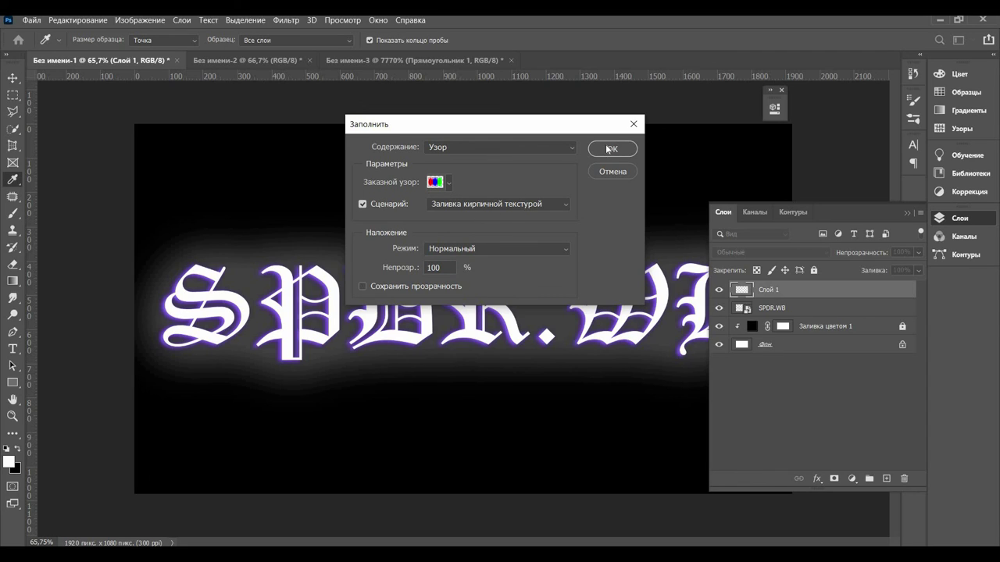
click(451, 184)
click(535, 162)
click(623, 149)
click(612, 152)
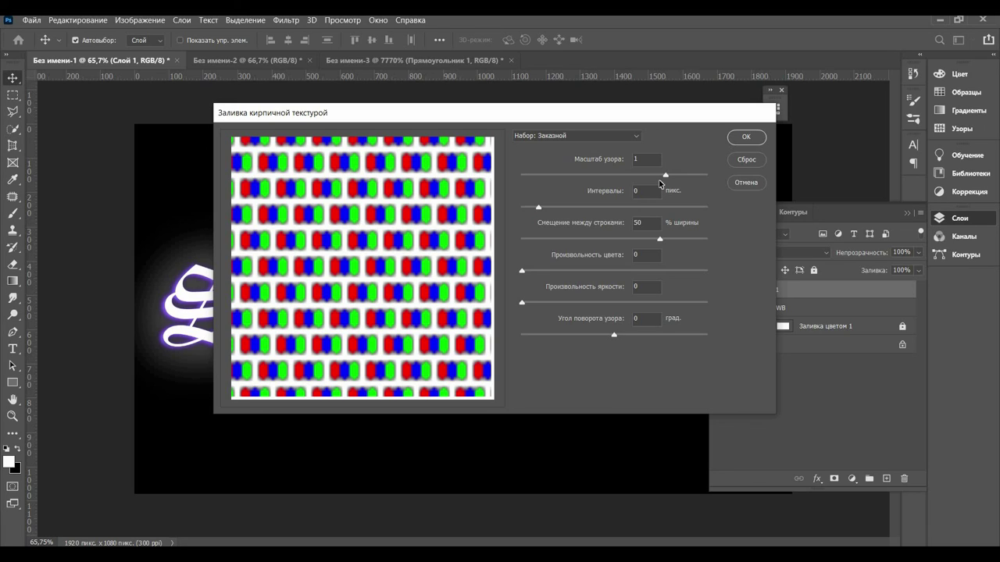
Set the brick row offset to -50 and fill 'Слой 1' with the tiled RGB pattern
double_click(642, 222)
text(-5)
text(0)
key(Return)
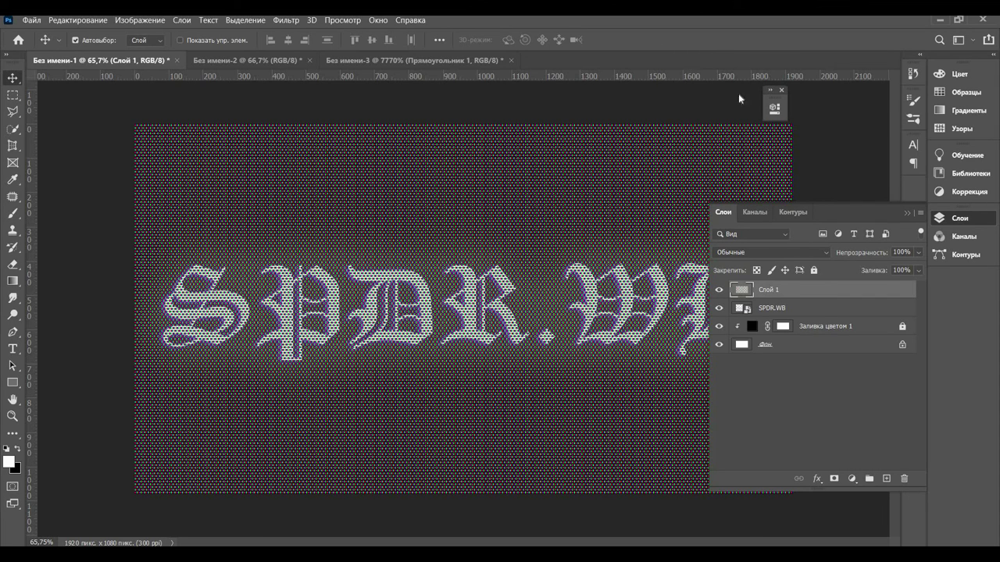
right_click(740, 309)
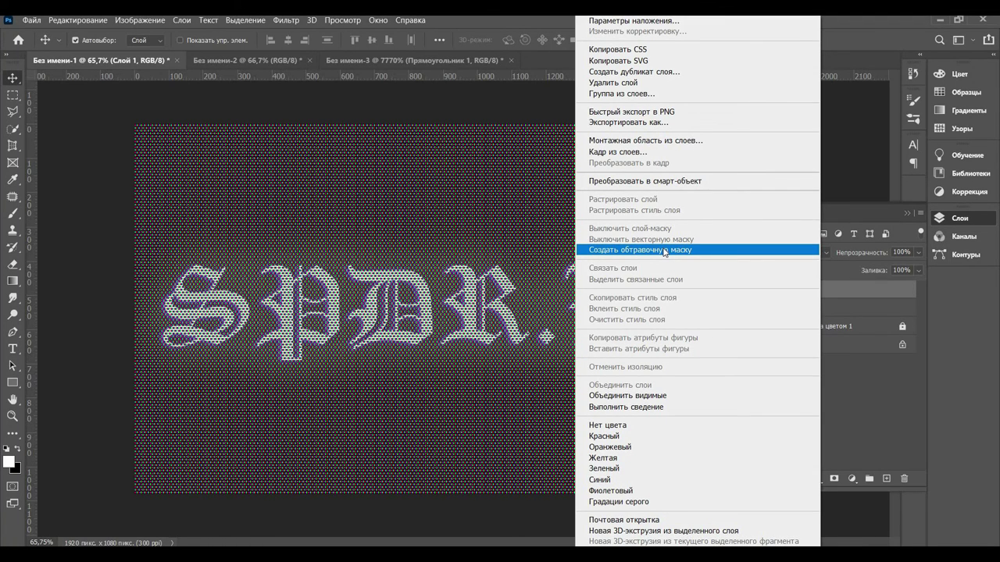
Make 'Слой 1' a clipping mask on the SPDR.WB text layer
click(664, 250)
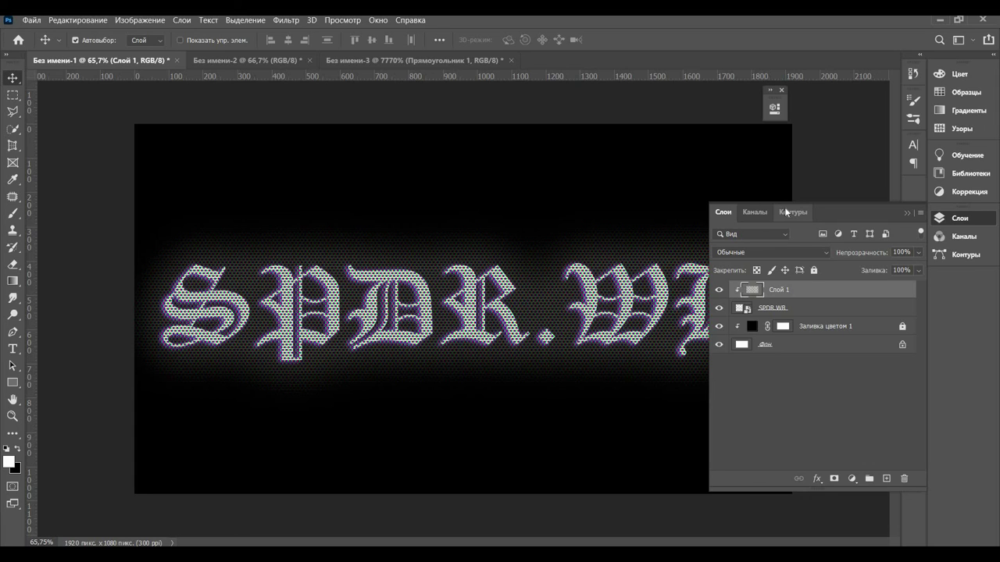
click(785, 253)
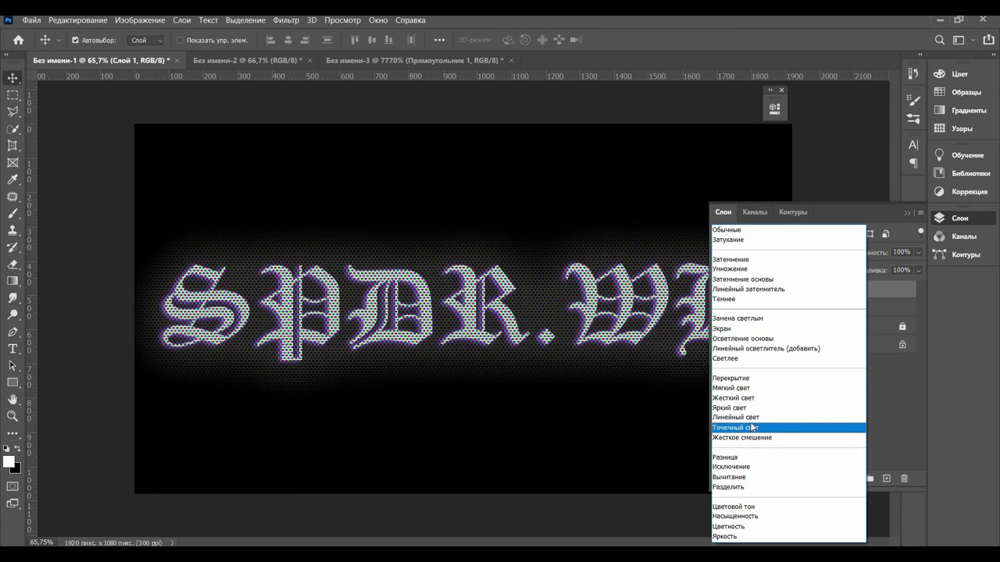
Try other blend modes, then return the pattern layer to Normal blending
click(768, 239)
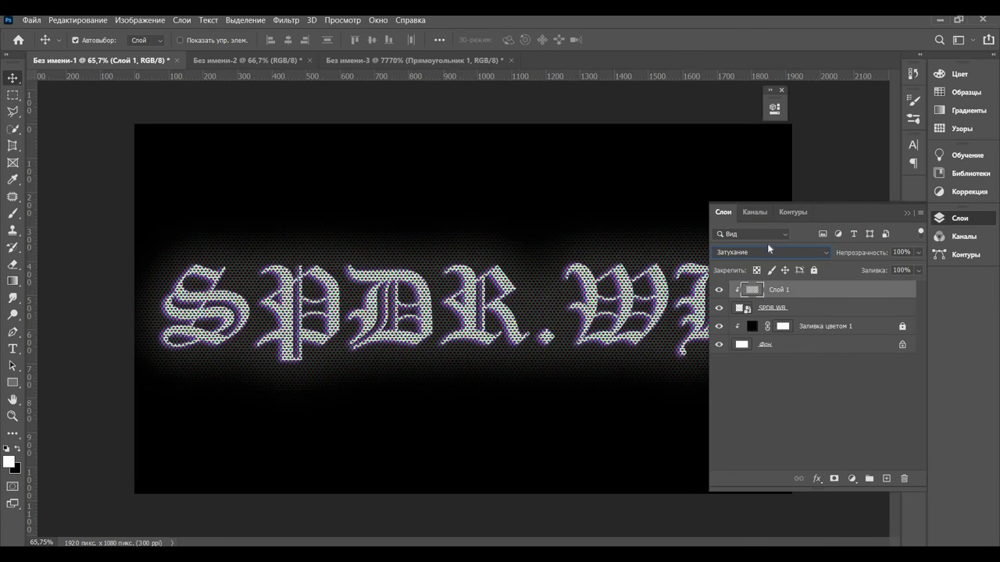
click(818, 254)
click(785, 251)
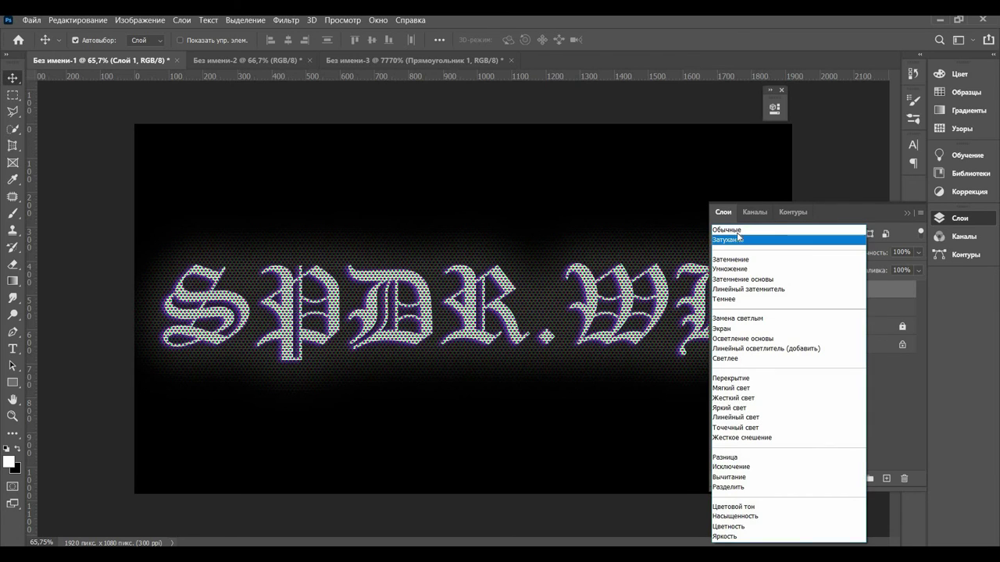
click(738, 230)
Set the pattern layer's Fill to 70%
click(917, 270)
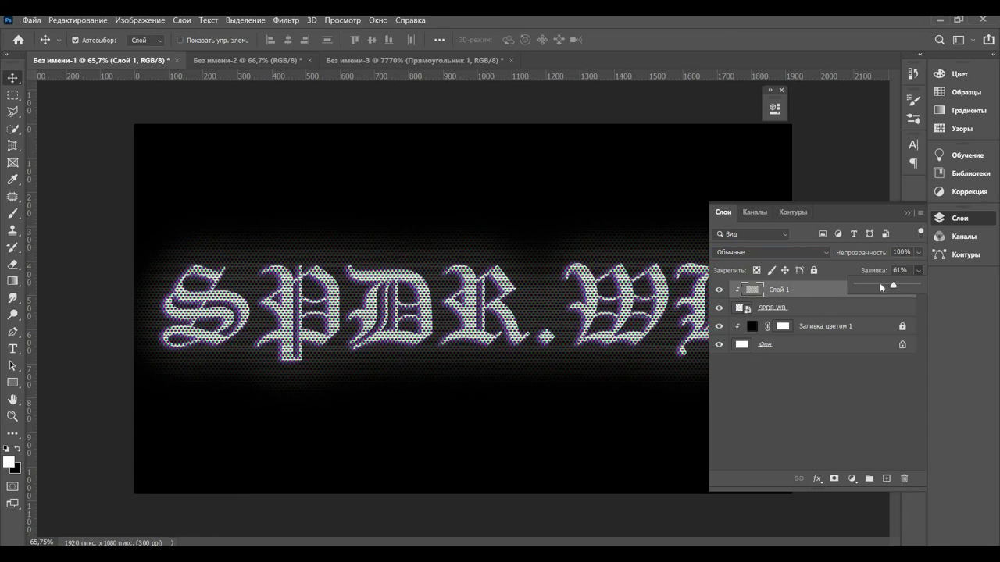
drag(880, 283, 878, 280)
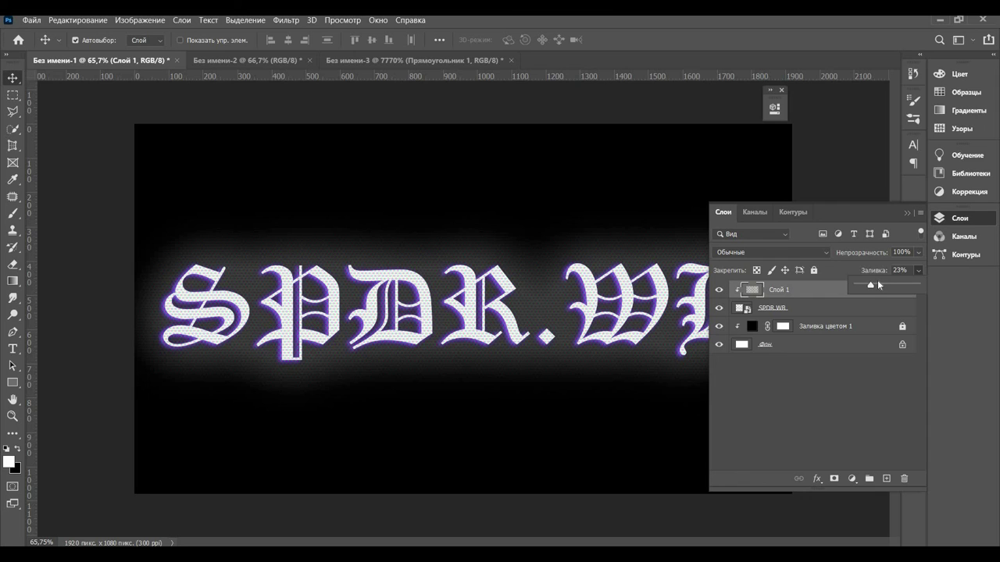
drag(900, 286, 898, 285)
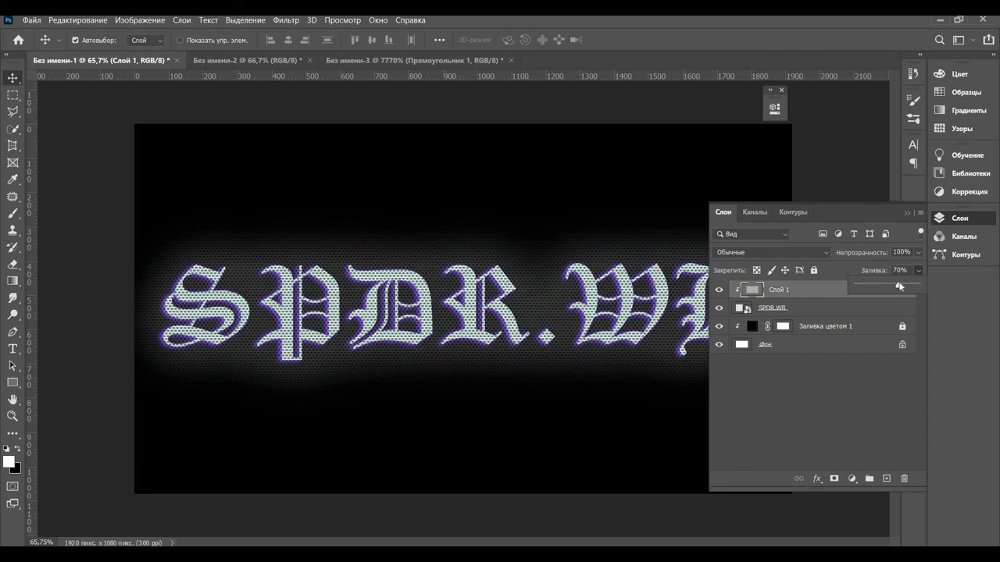
click(842, 263)
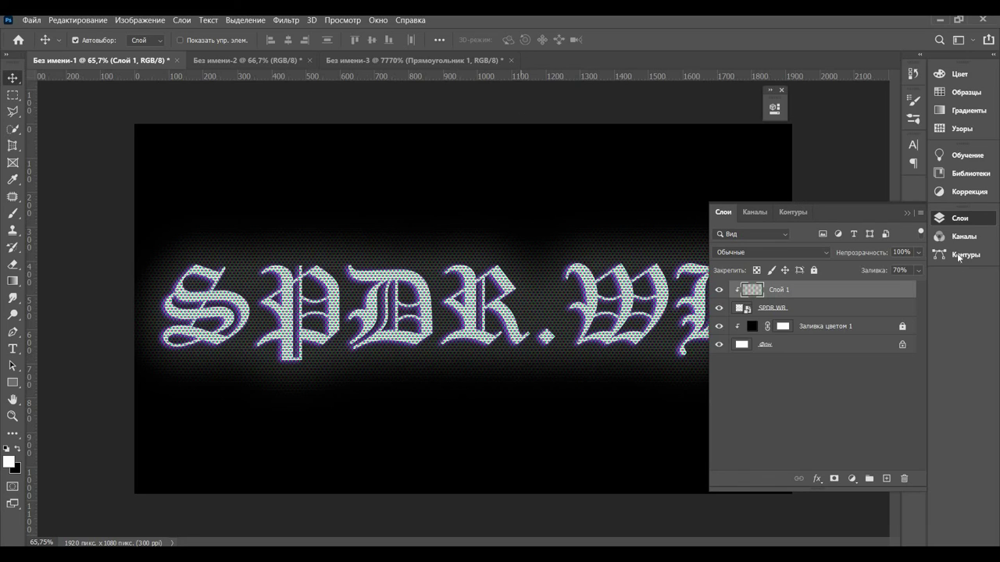
click(908, 212)
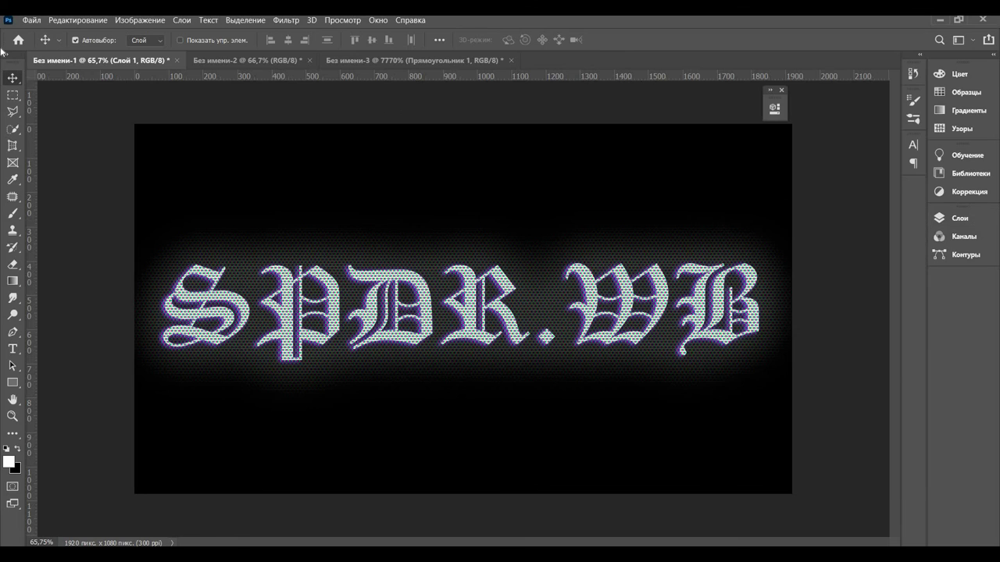
Marquee a thin full-width strip across the letter tops and target the SPDR.WB layer
click(12, 96)
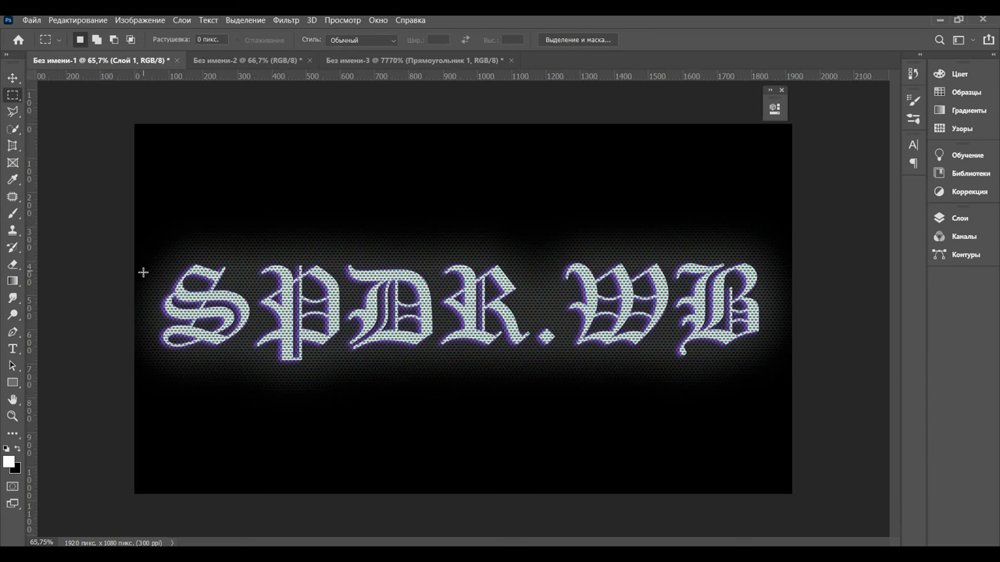
drag(138, 269, 391, 279)
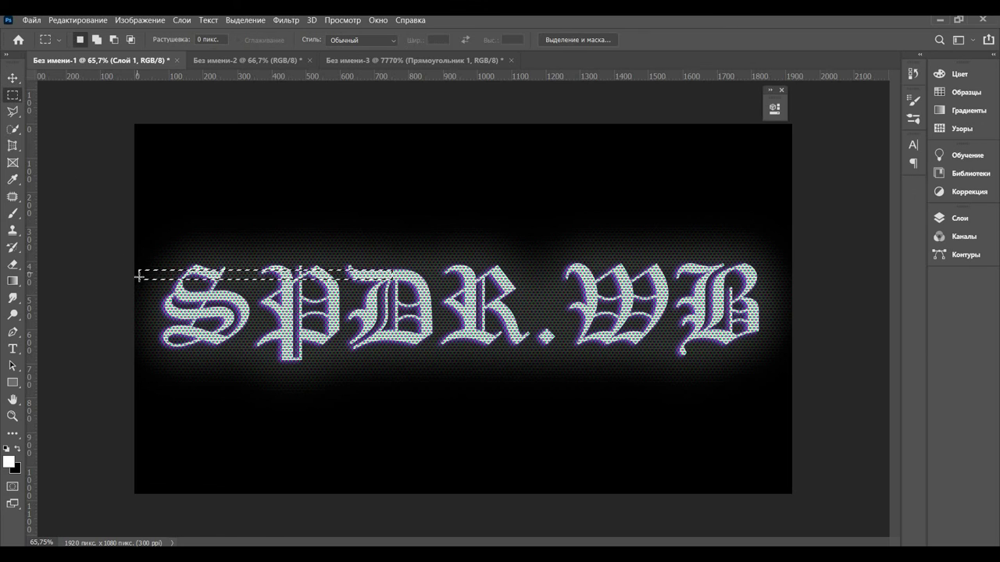
drag(138, 276, 788, 280)
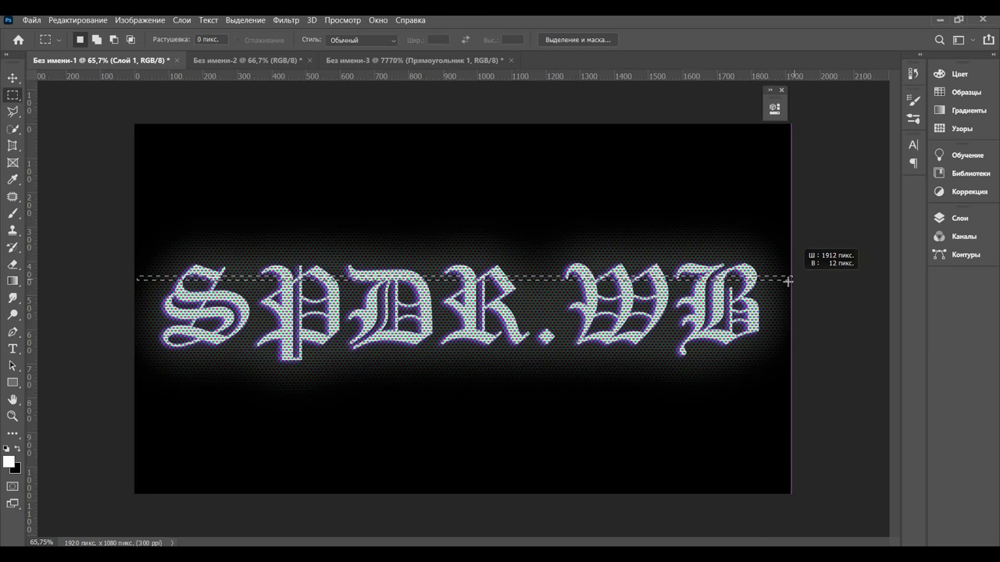
drag(788, 280, 791, 281)
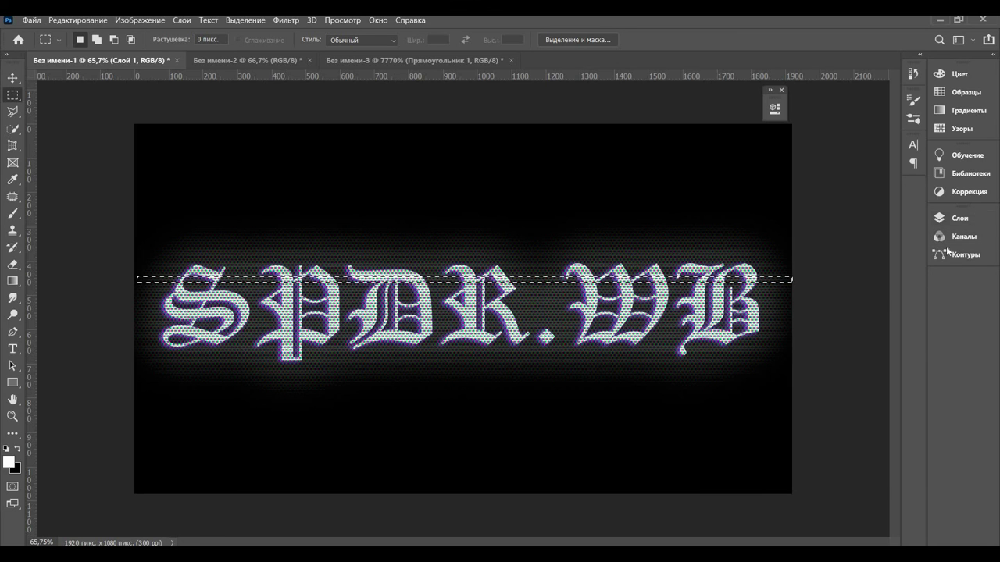
click(955, 218)
click(820, 308)
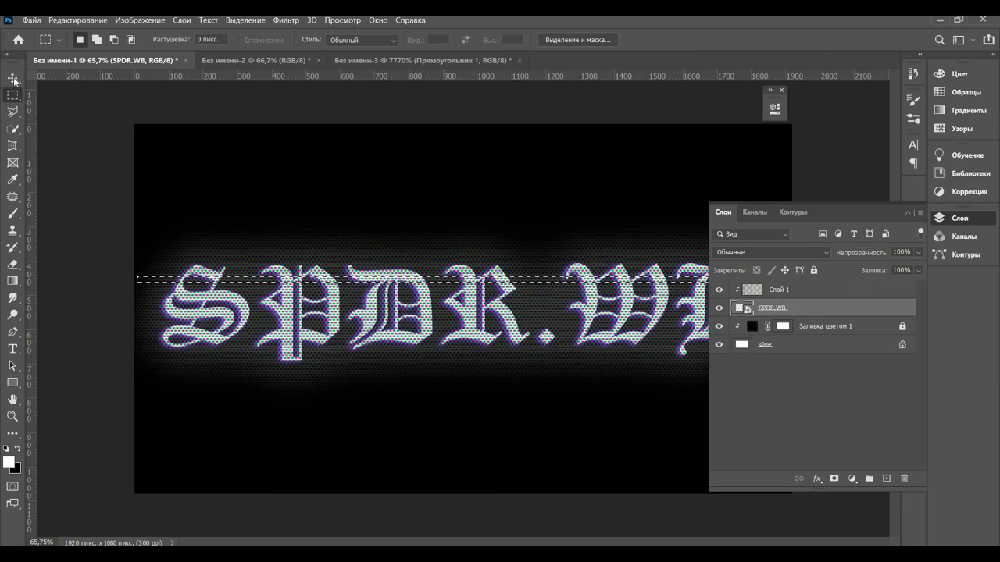
click(14, 79)
click(813, 297)
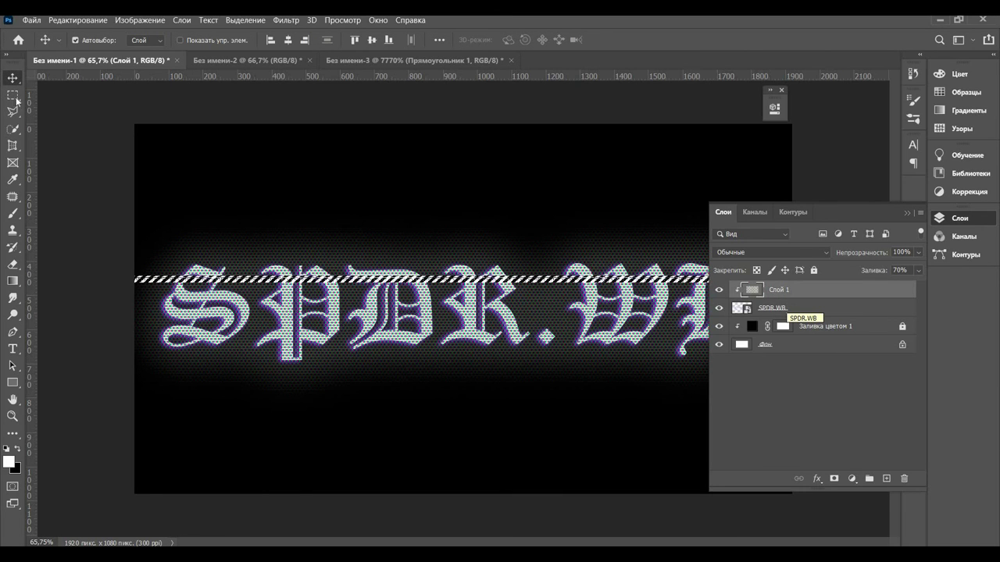
click(284, 200)
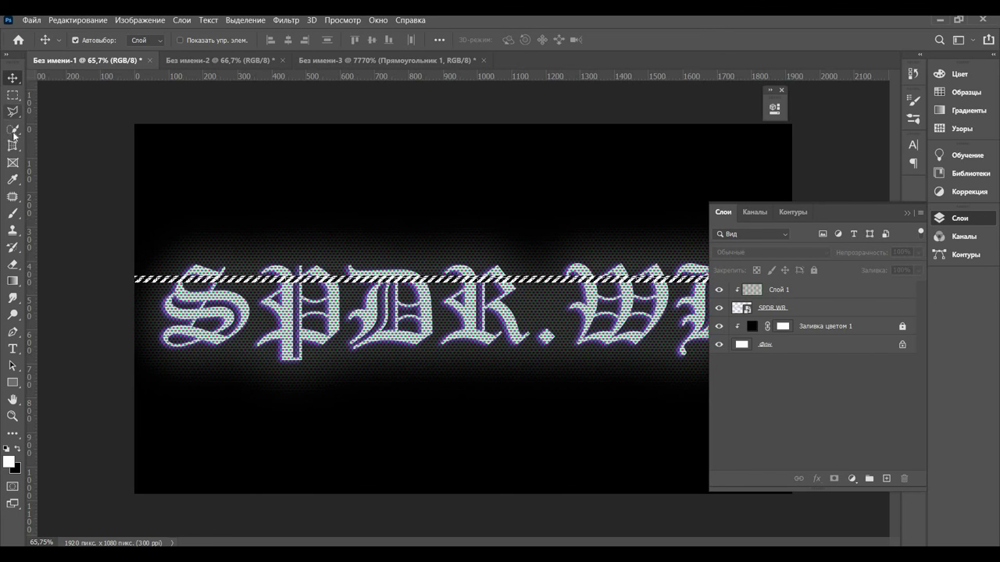
Redraw the thin full-width strip selection along the tops of the letters
key(m)
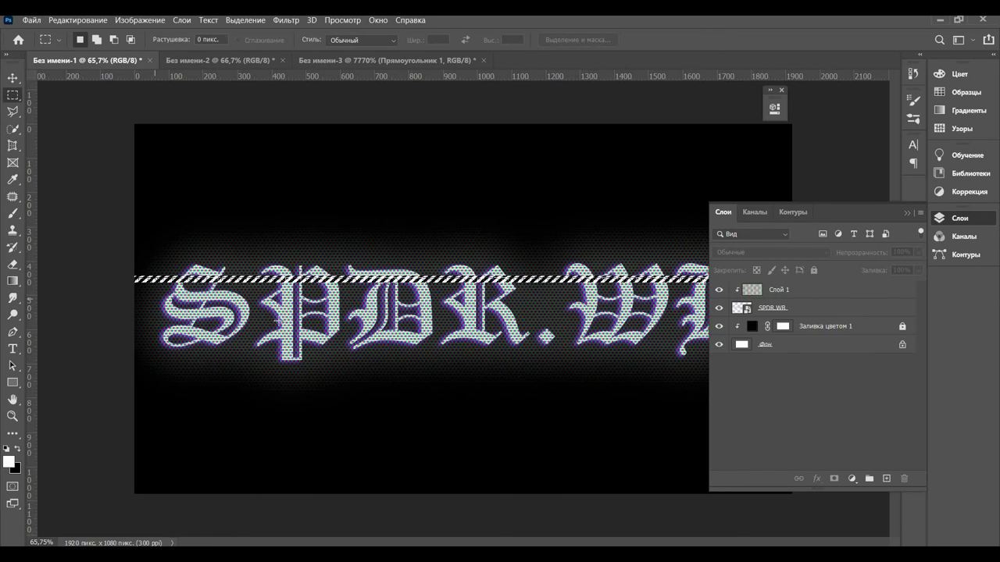
mouse_move(156, 300)
mouse_down()
mouse_move(324, 319)
mouse_move(730, 304)
mouse_up()
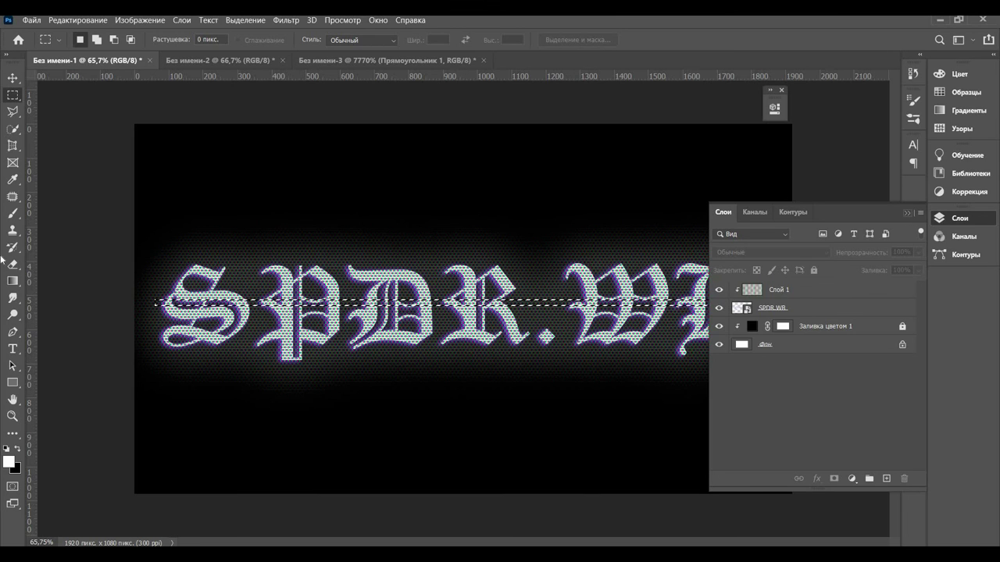
click(906, 213)
mouse_move(135, 281)
mouse_down()
mouse_move(768, 281)
mouse_move(784, 294)
mouse_up()
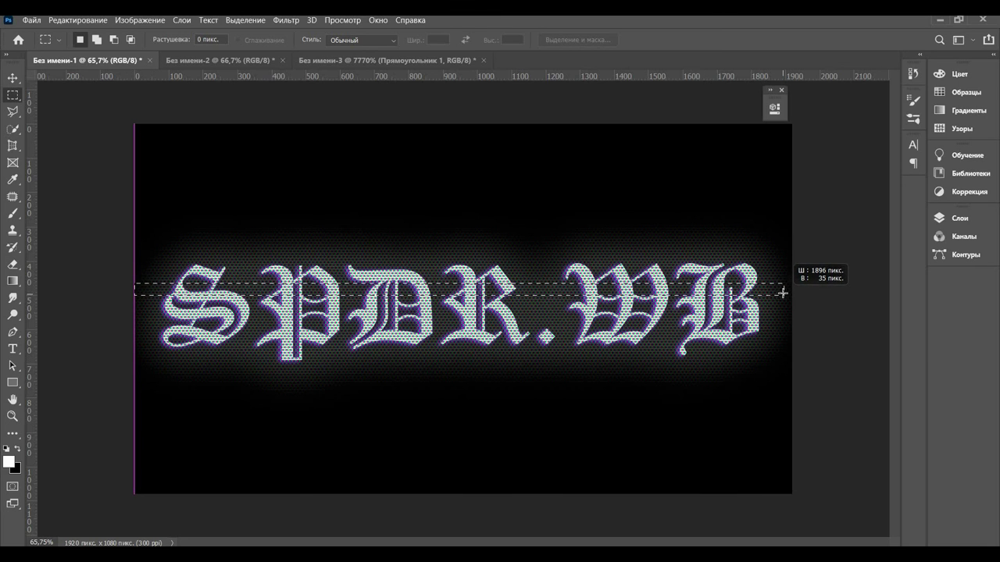
drag(784, 294, 784, 294)
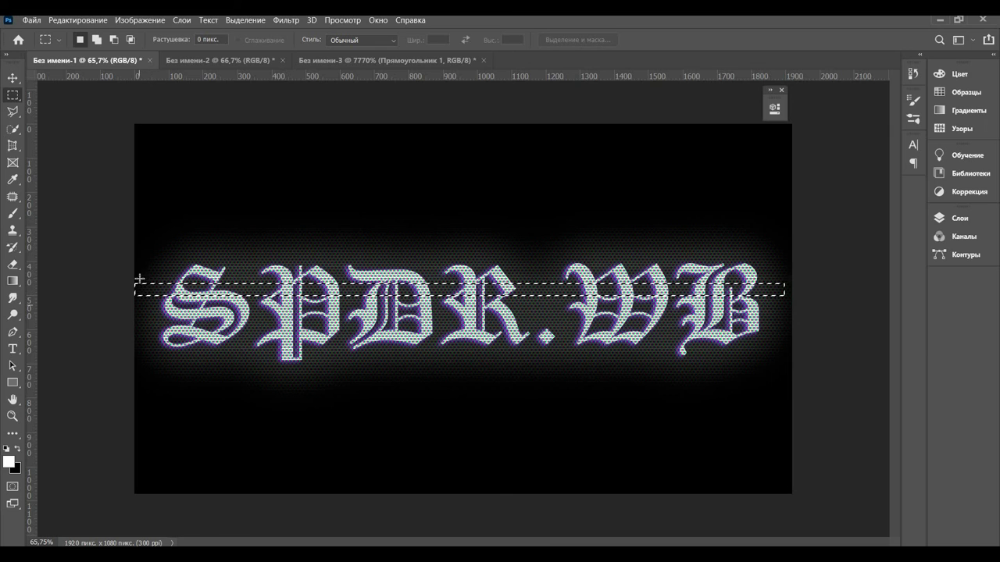
drag(139, 276, 836, 284)
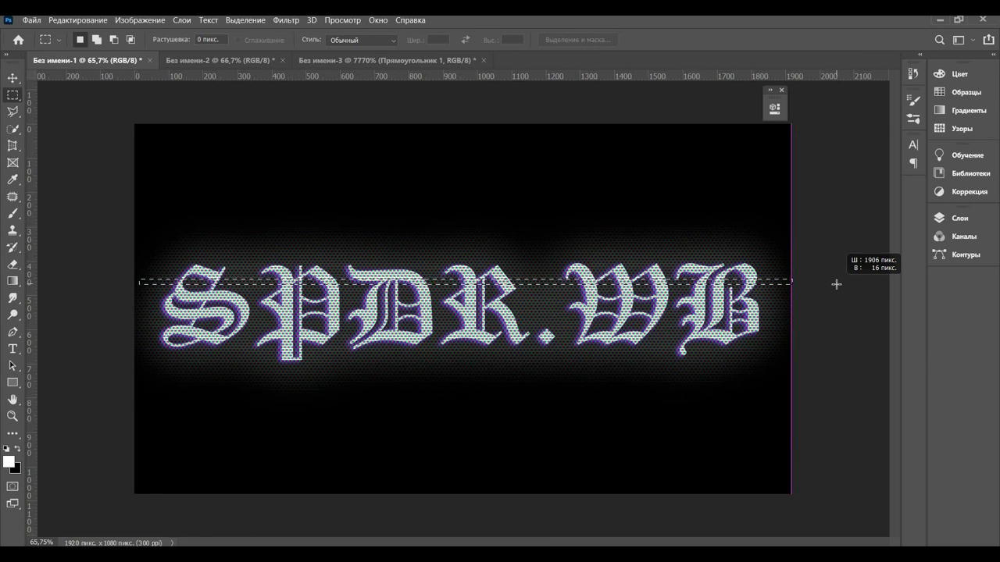
drag(837, 284, 835, 283)
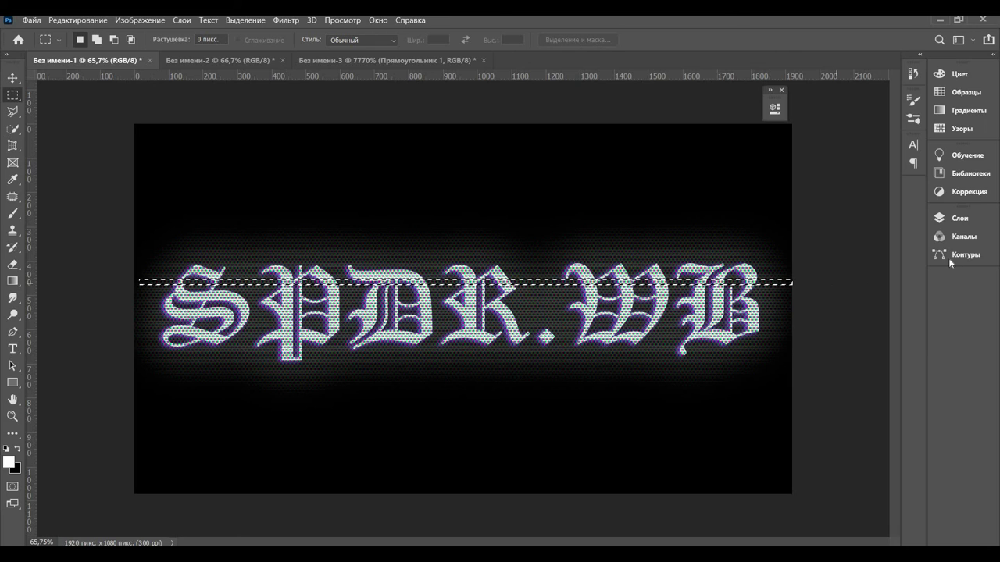
Shift the selected strip of the SPDR.WB layer sideways to form a glitch slice
click(964, 219)
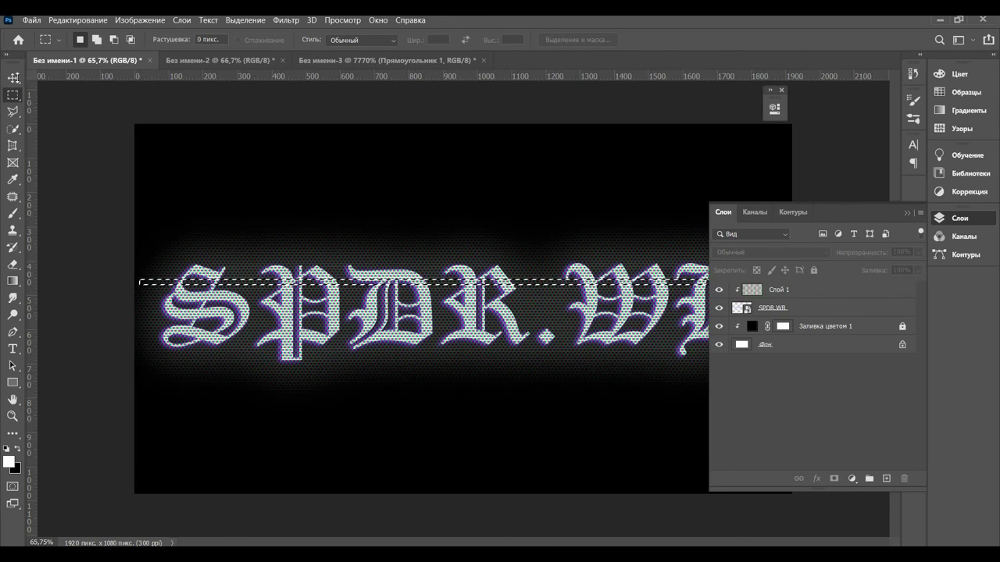
key(v)
click(859, 310)
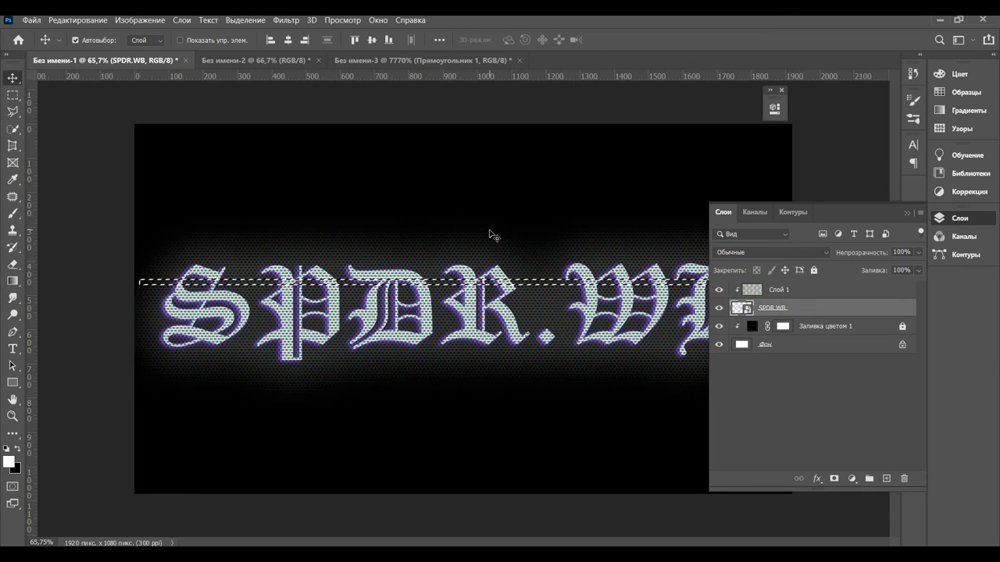
key(Delete)
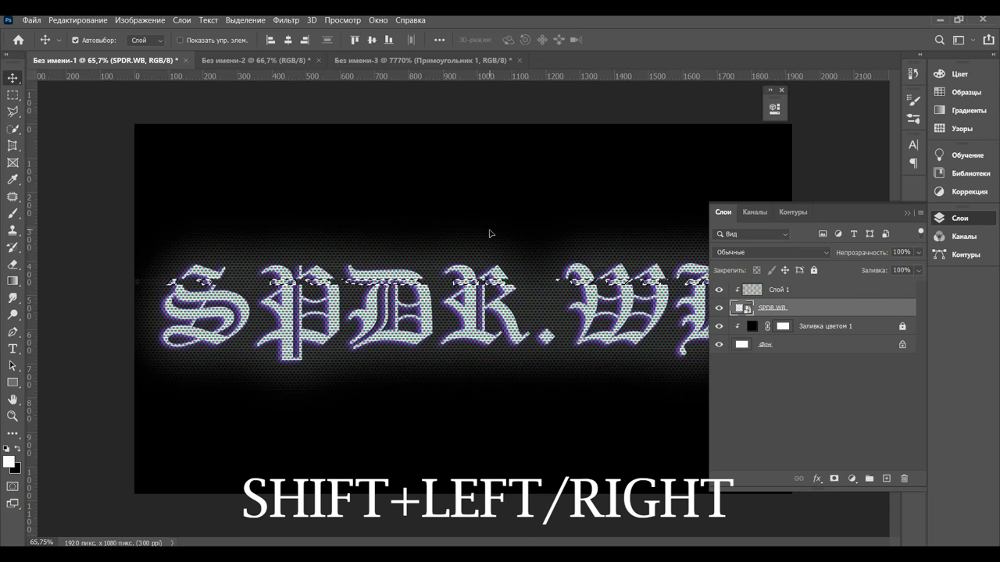
Marquee a thin full-width strip through the lower part of the letters
click(11, 95)
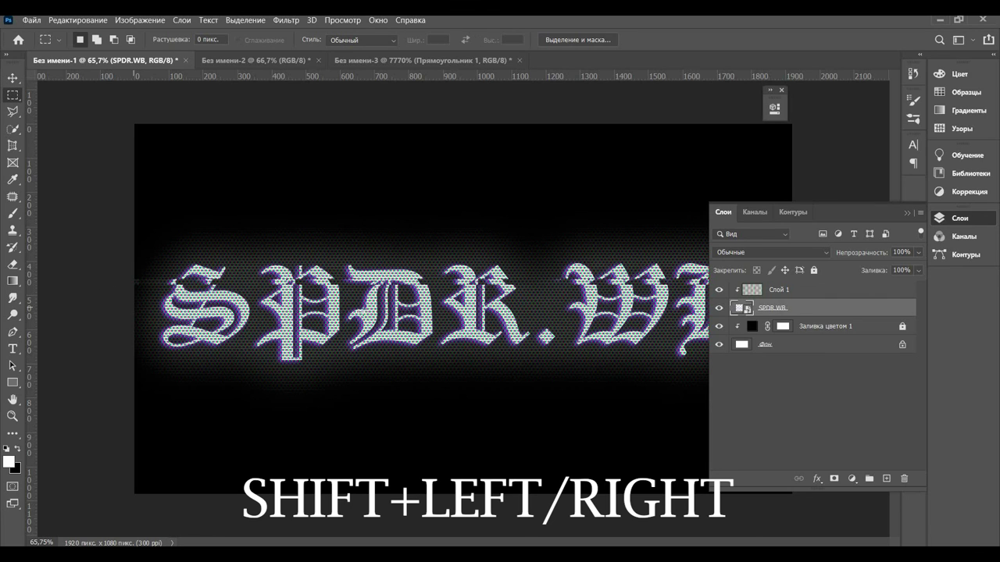
drag(134, 306, 708, 312)
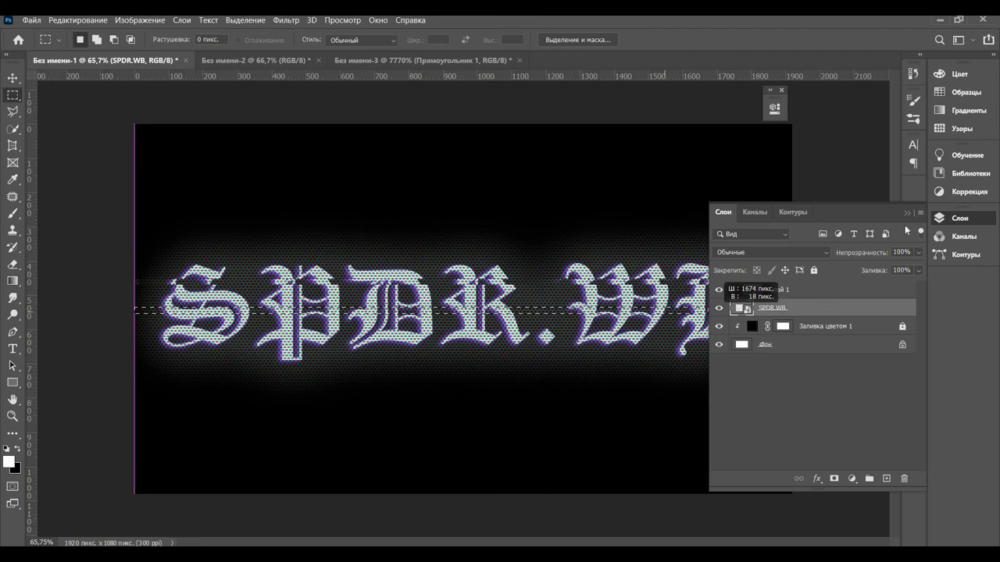
click(907, 212)
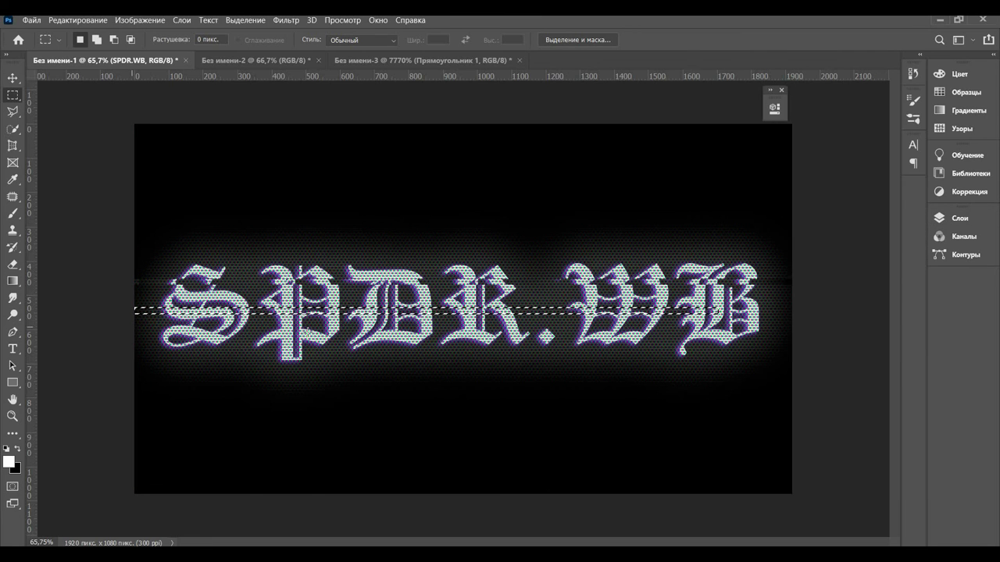
drag(134, 327, 809, 329)
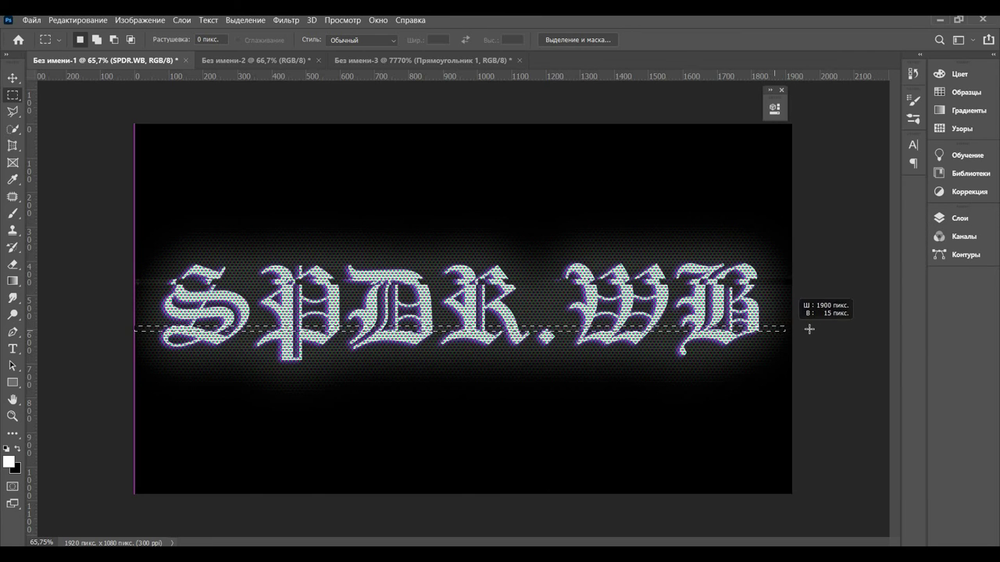
drag(809, 329, 814, 330)
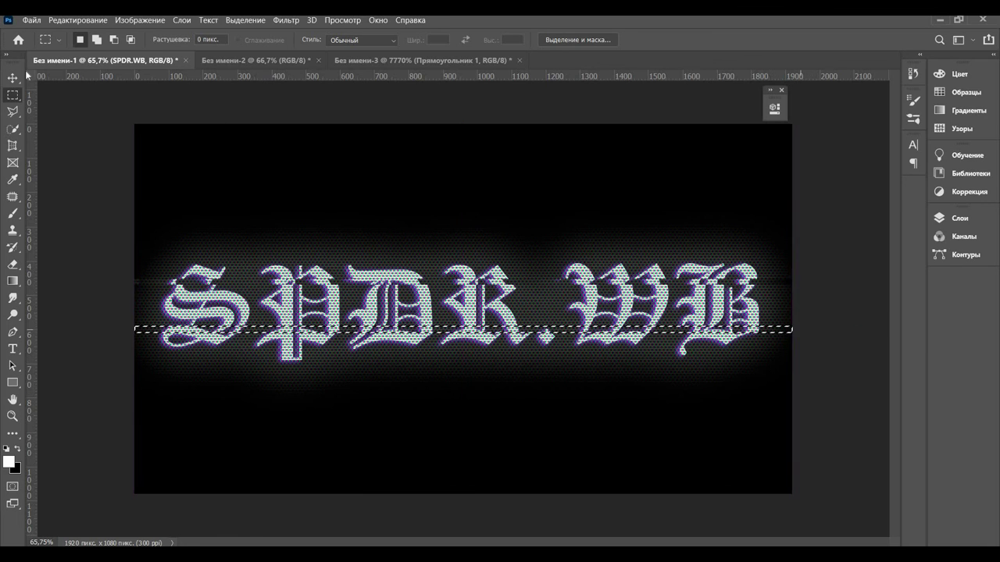
Nudge the lower strip sideways with Shift+Right/Left, then deselect
key(v)
click(950, 219)
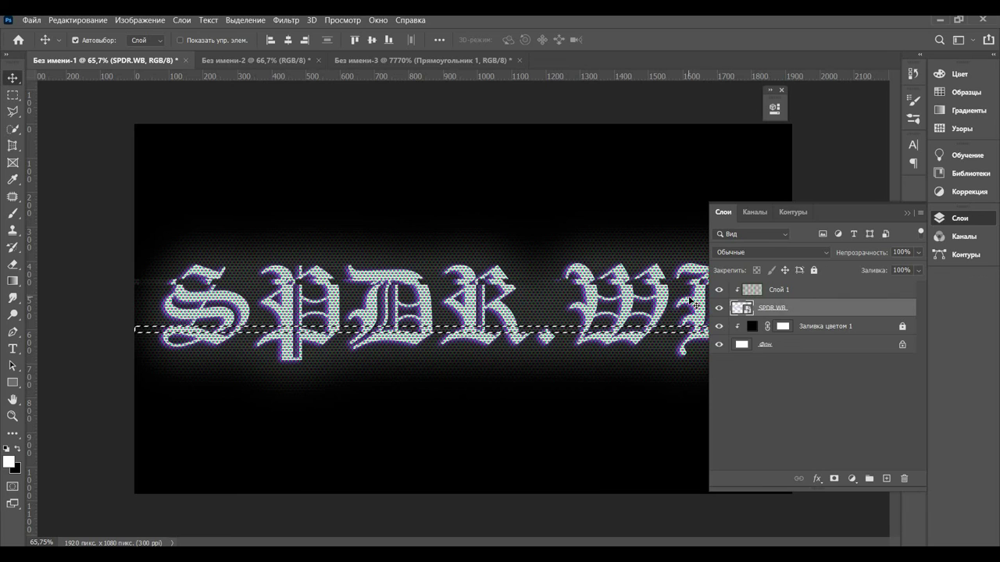
key(shift+Right)
key(ctrl+d)
key(shift+Left)
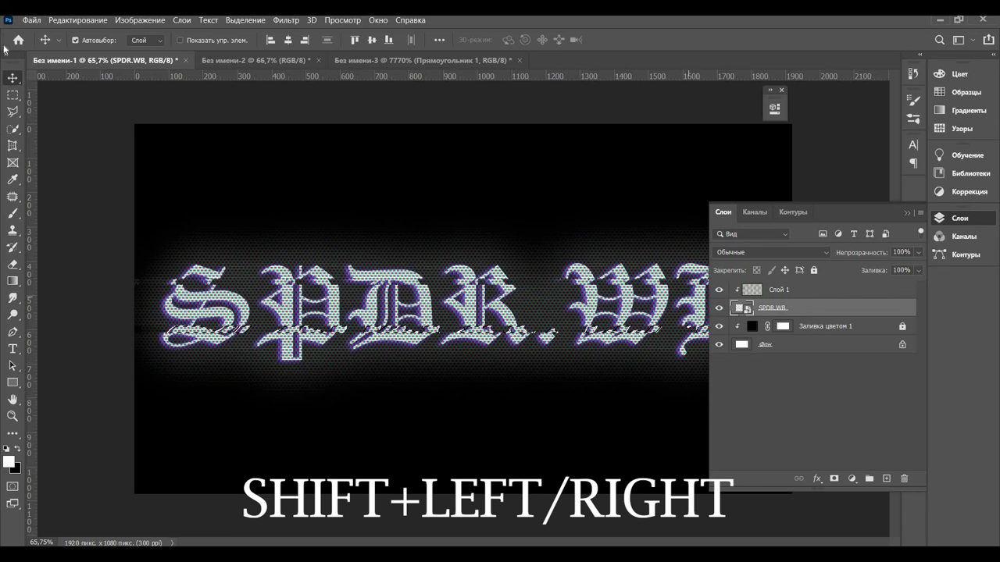
click(86, 156)
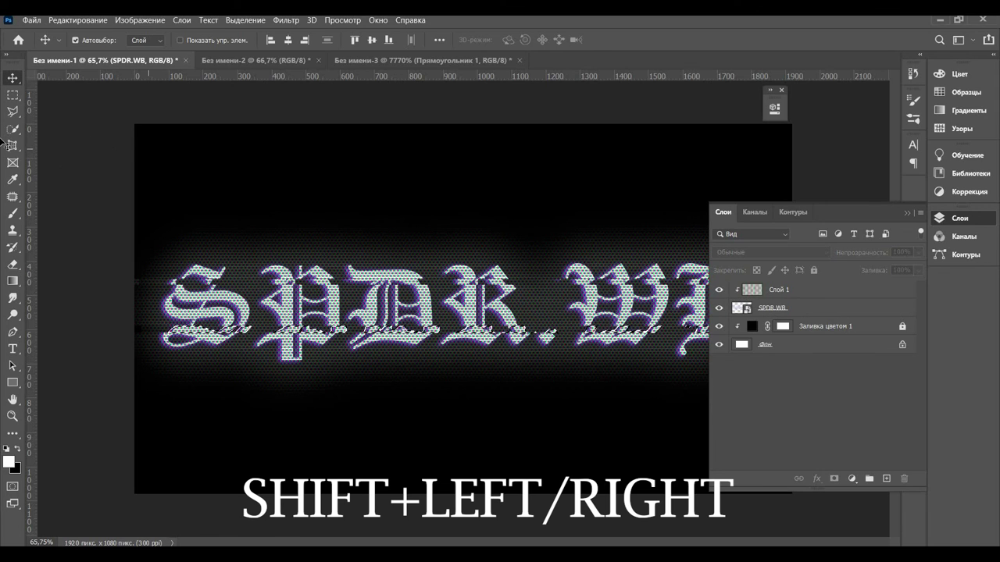
click(13, 95)
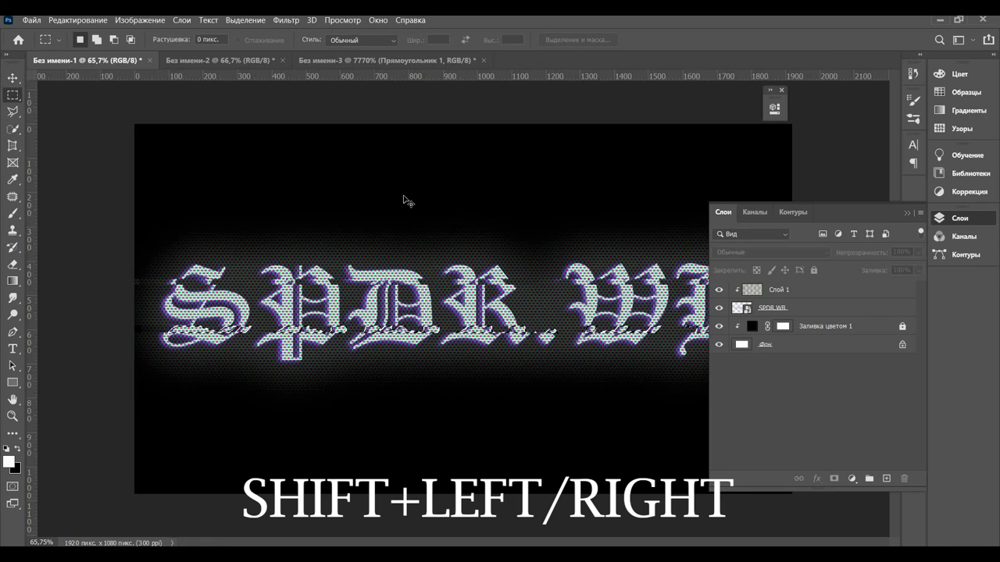
key(v)
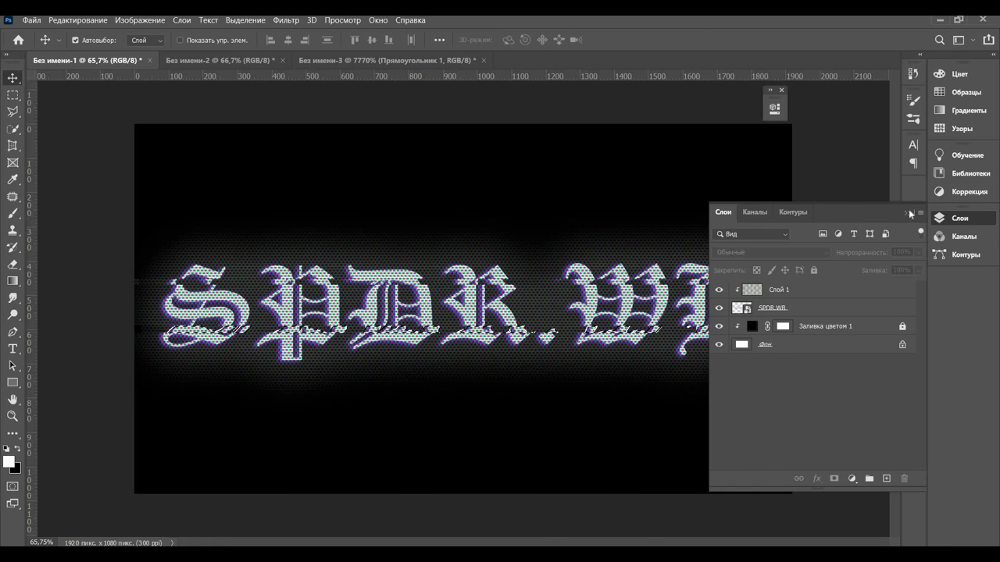
click(908, 211)
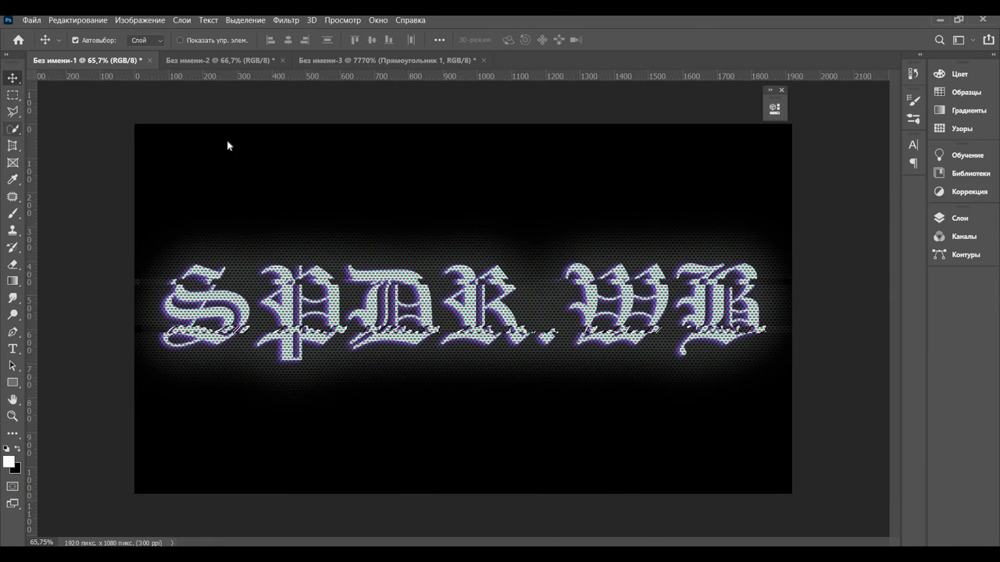
click(311, 346)
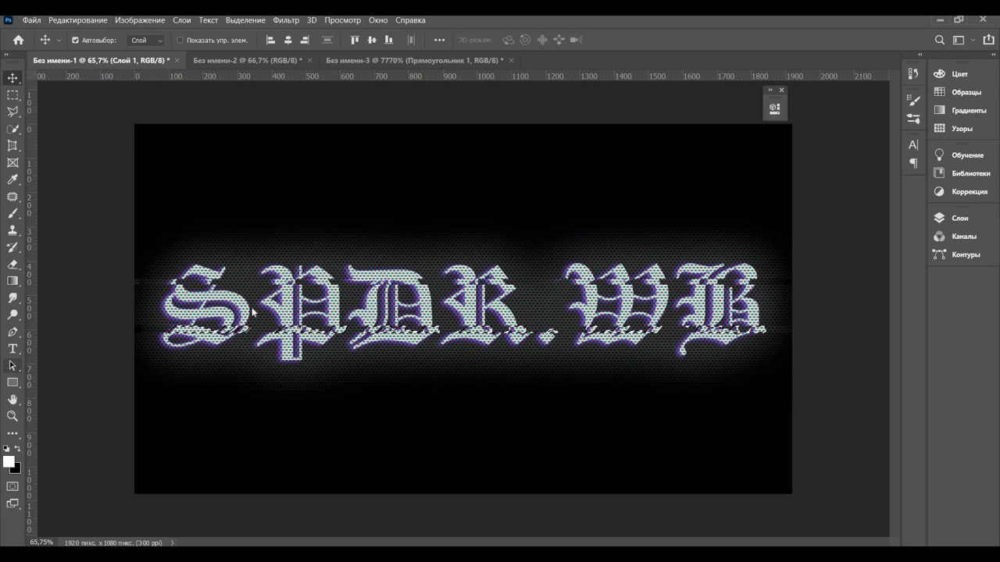
click(13, 366)
click(62, 363)
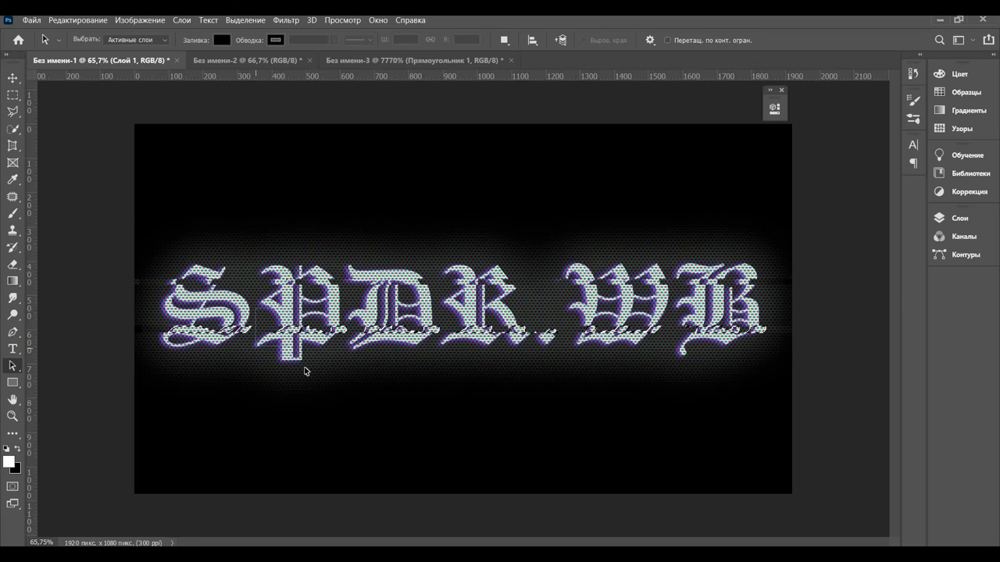
click(12, 95)
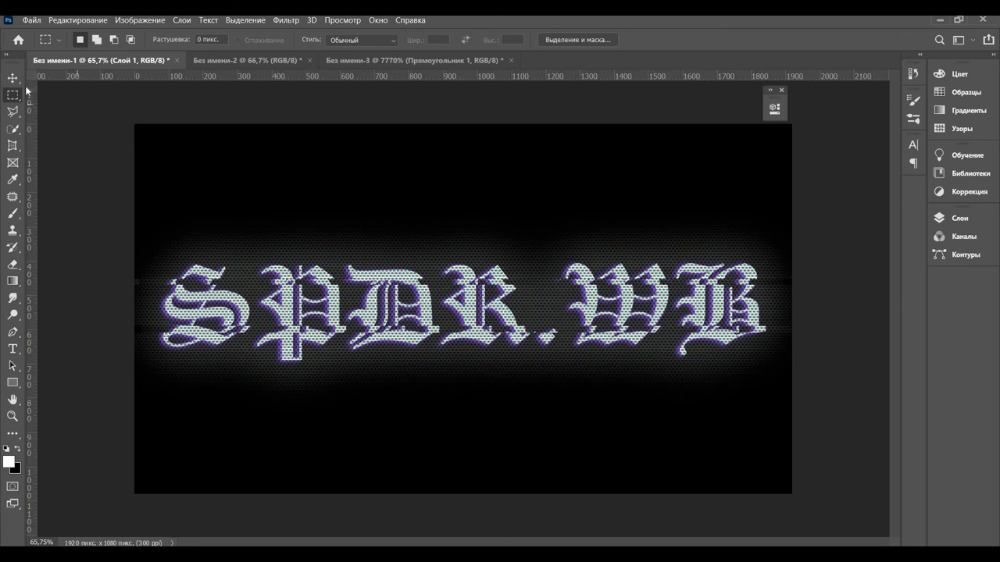
key(v)
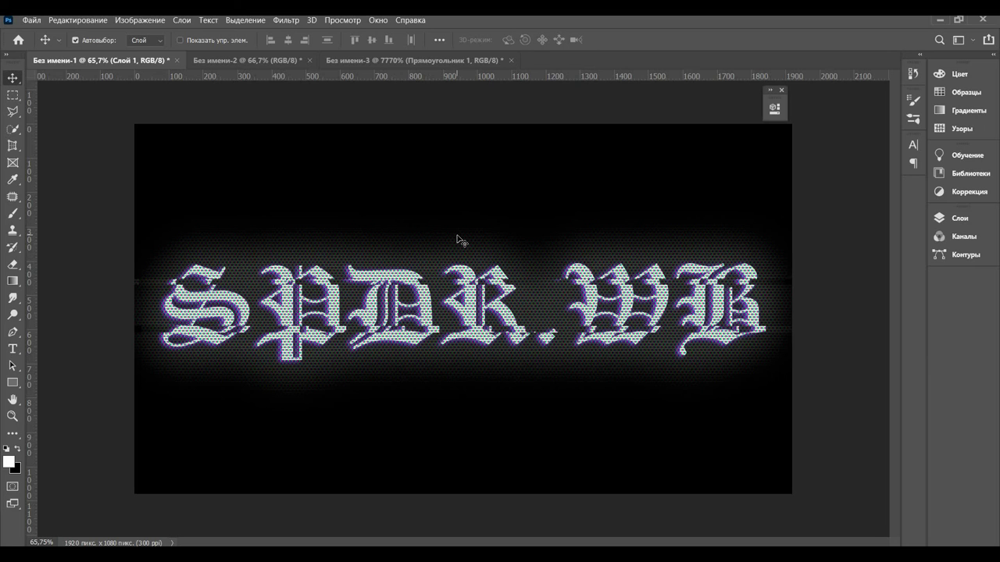